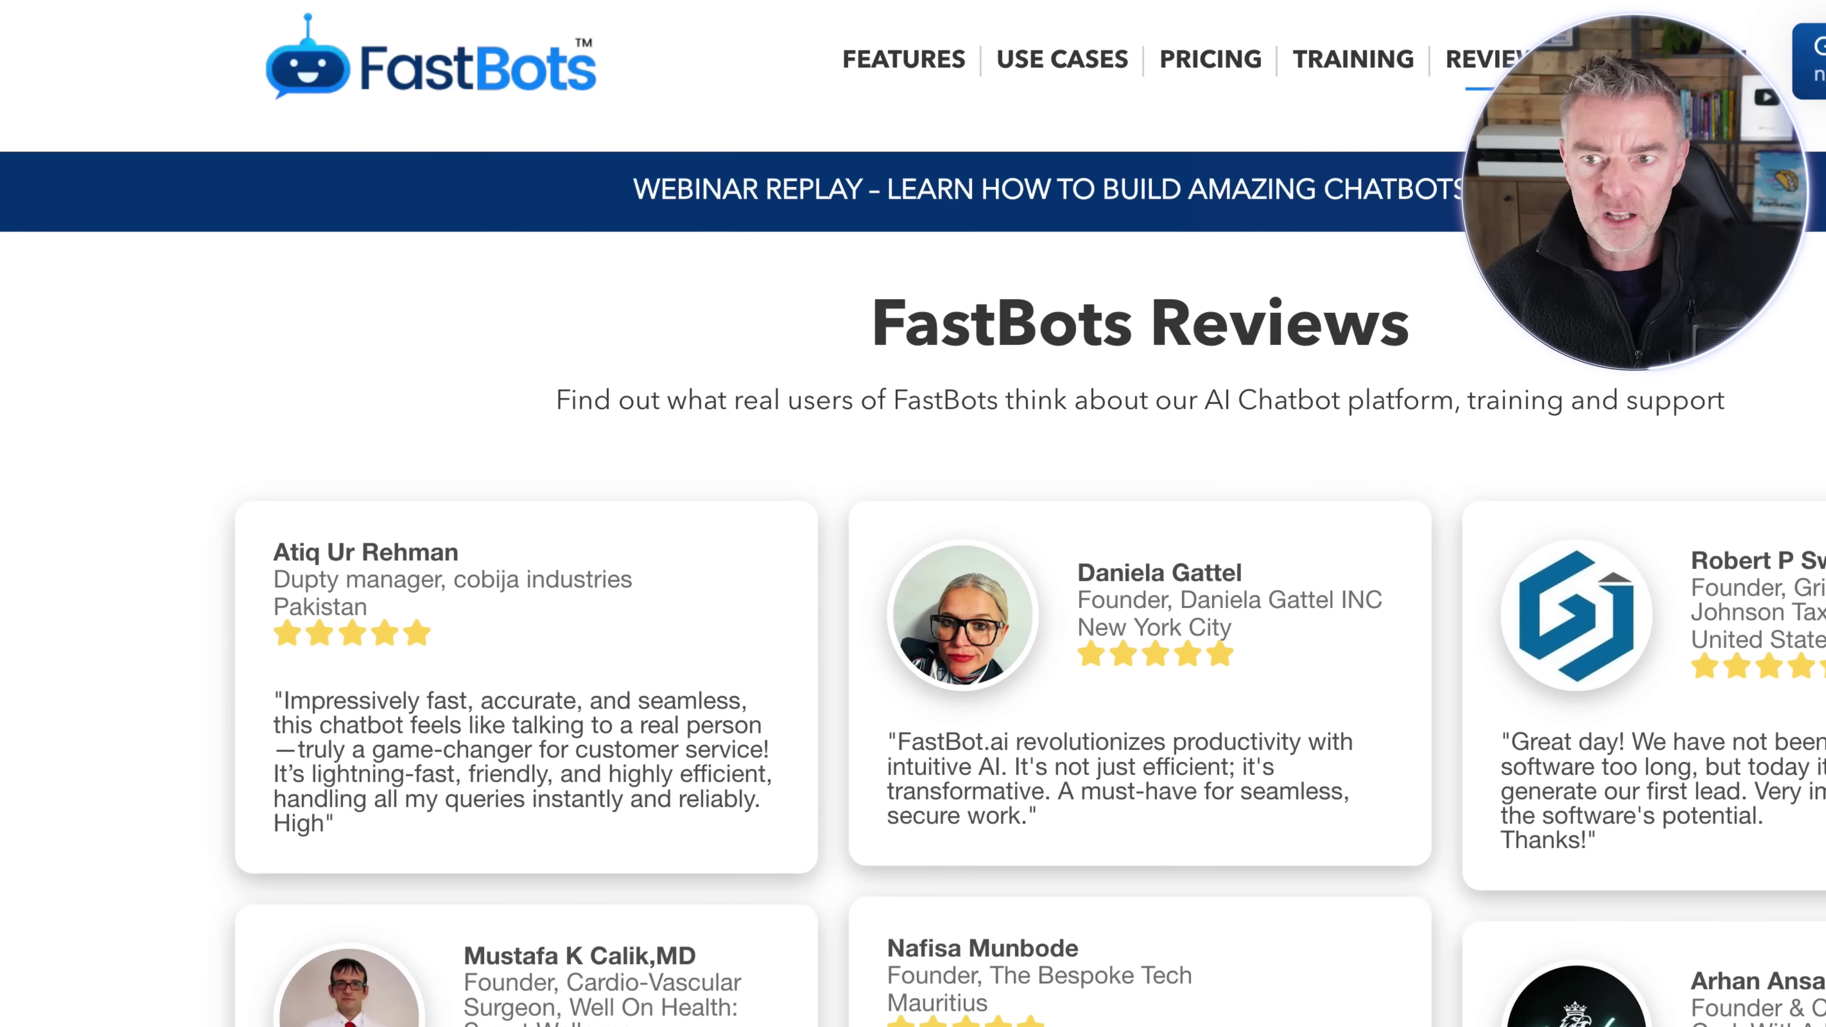
scroll(1751, 474, "down", 15)
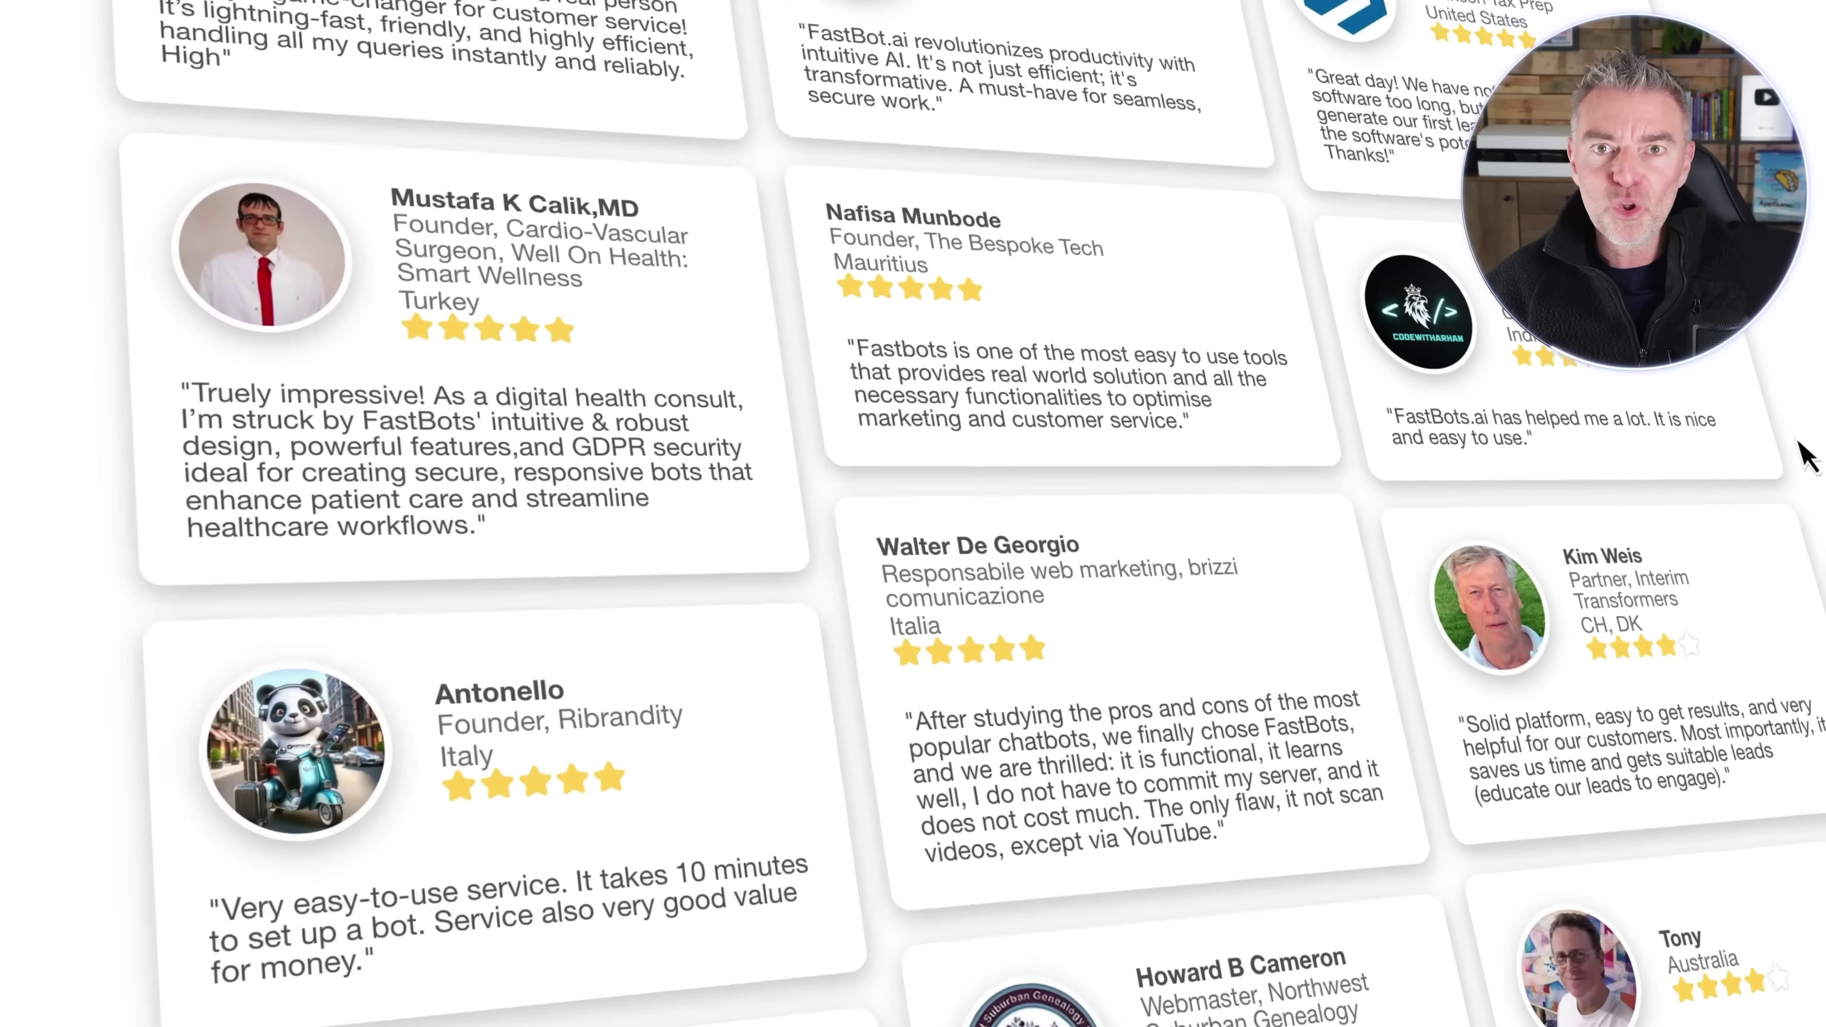
scroll(1812, 453, "down", 15)
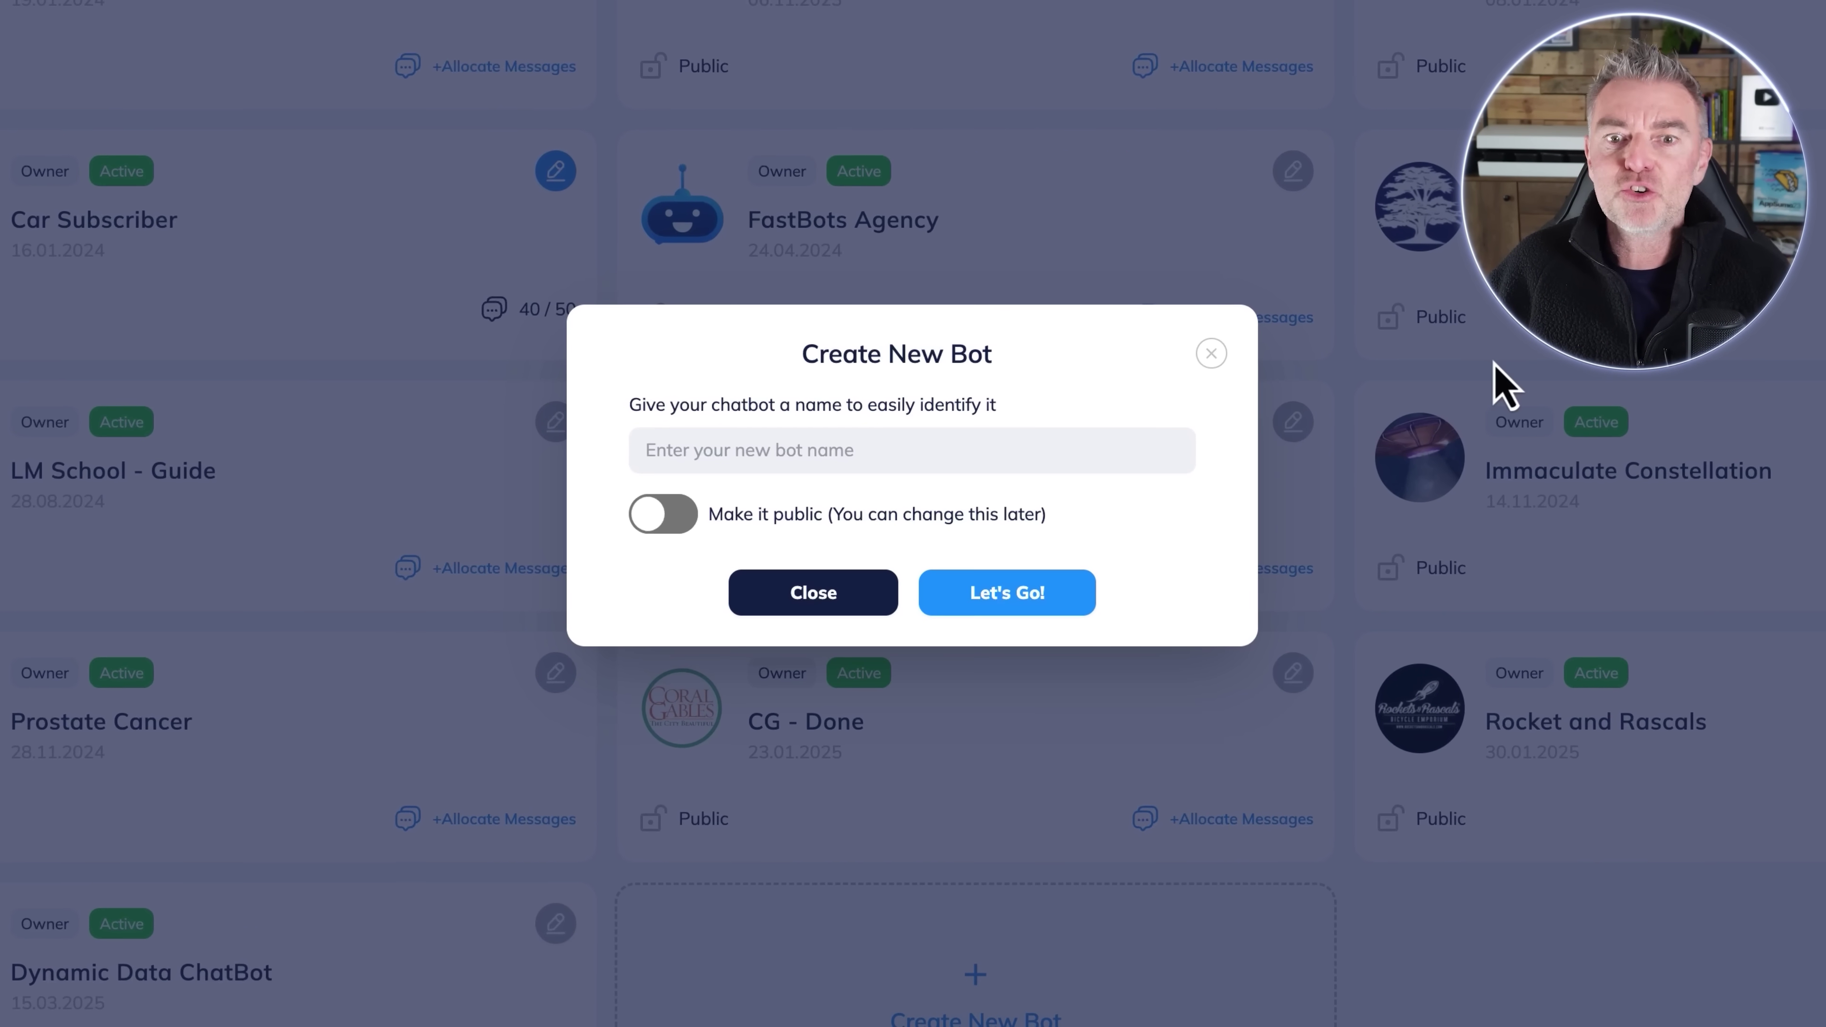
Step: Create a new public bot named Fast Funnels
left_click(769, 458)
type("Fast Funnels")
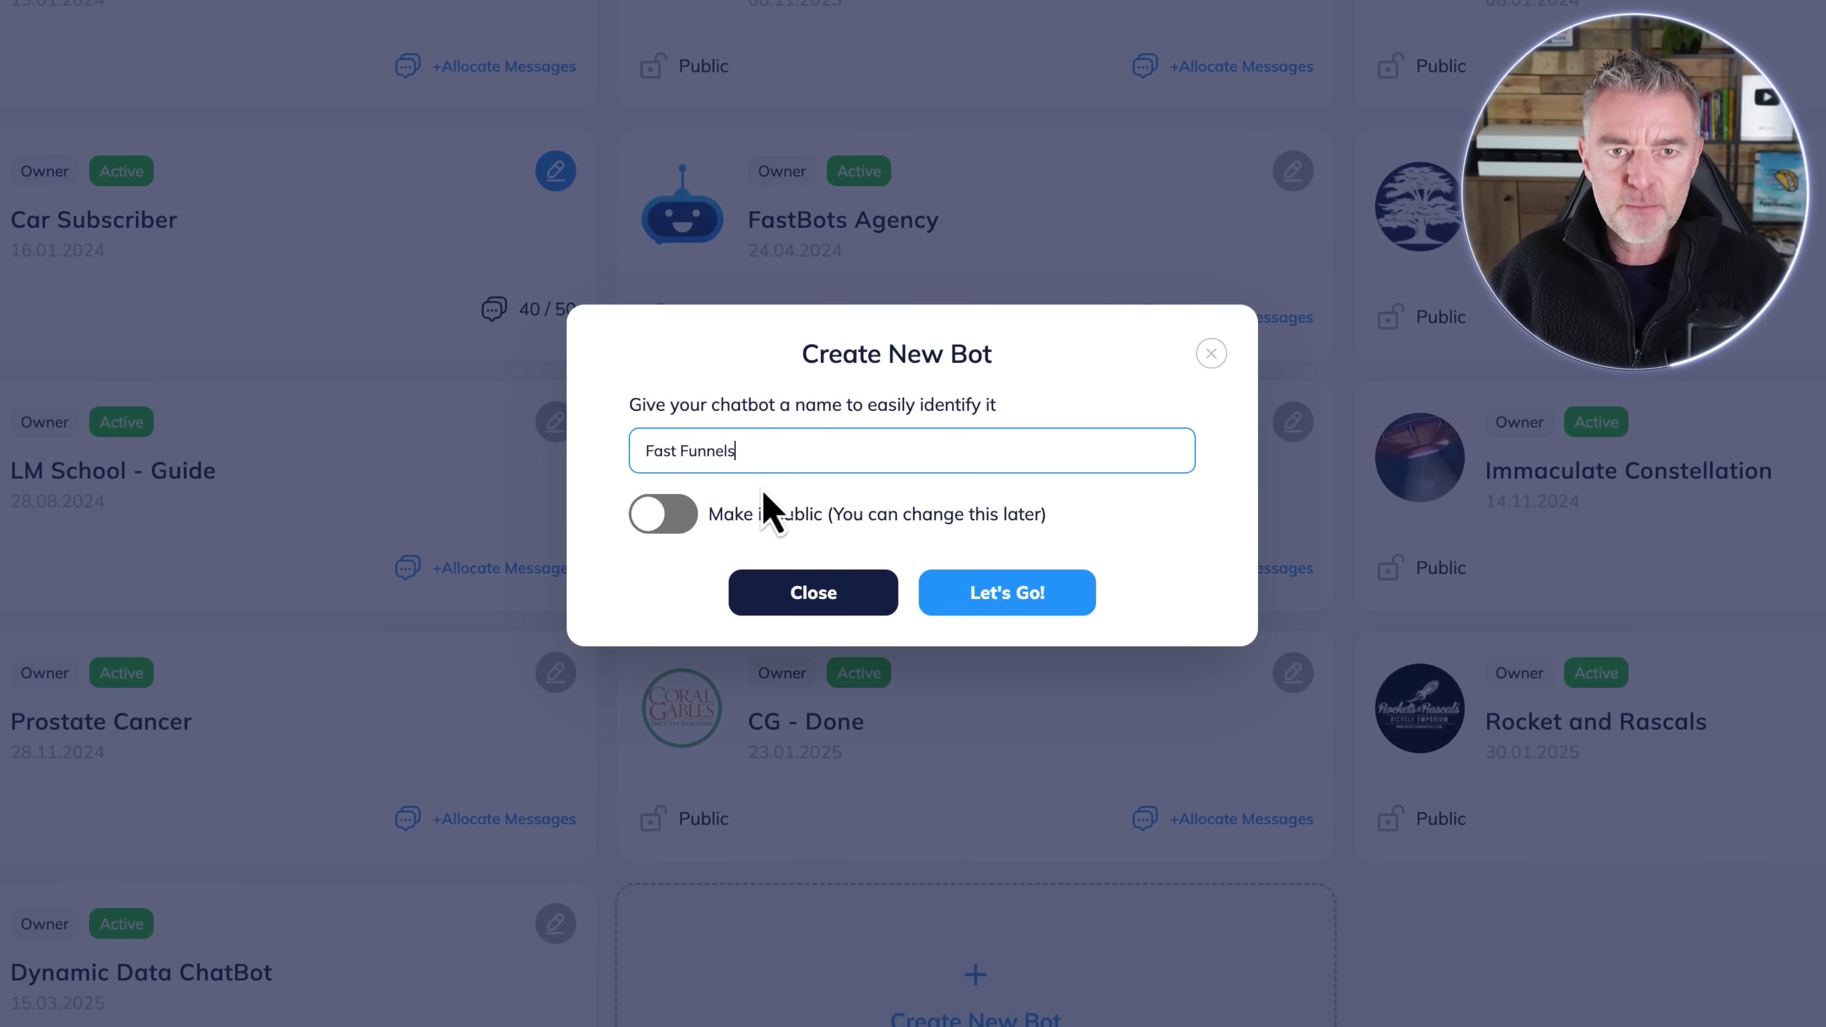
left_click(752, 525)
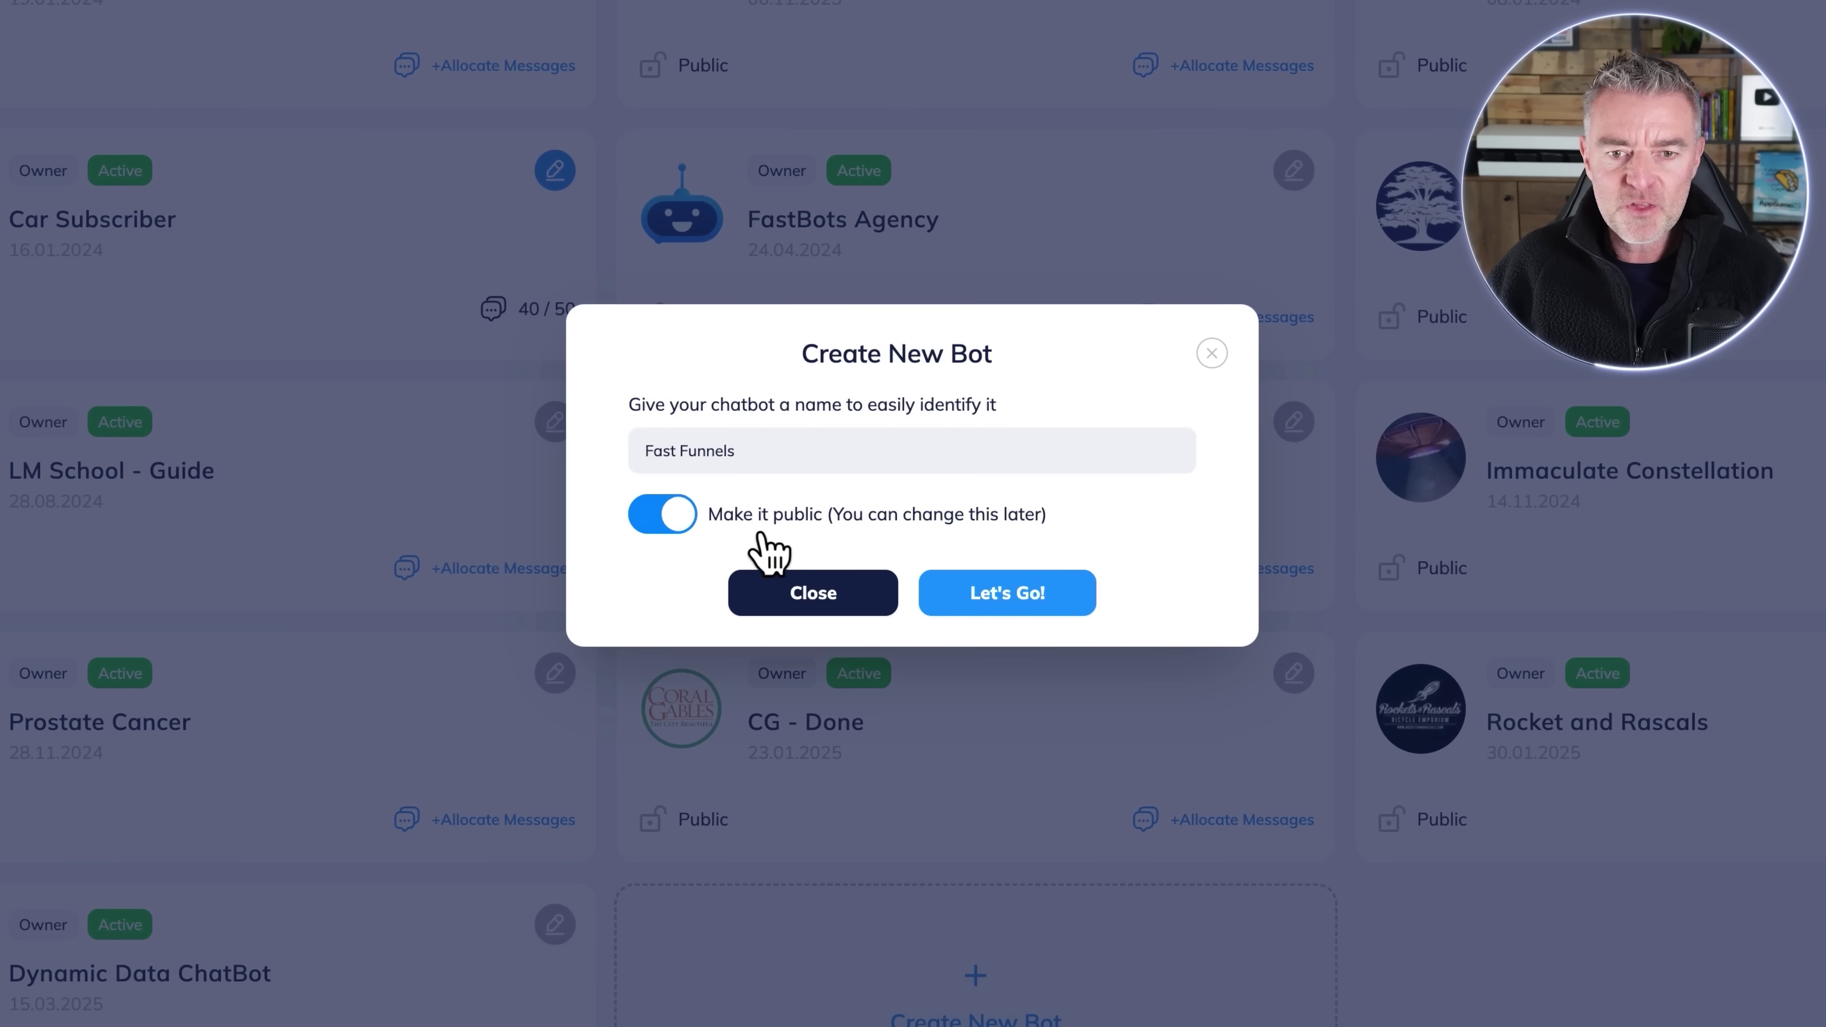
left_click(996, 605)
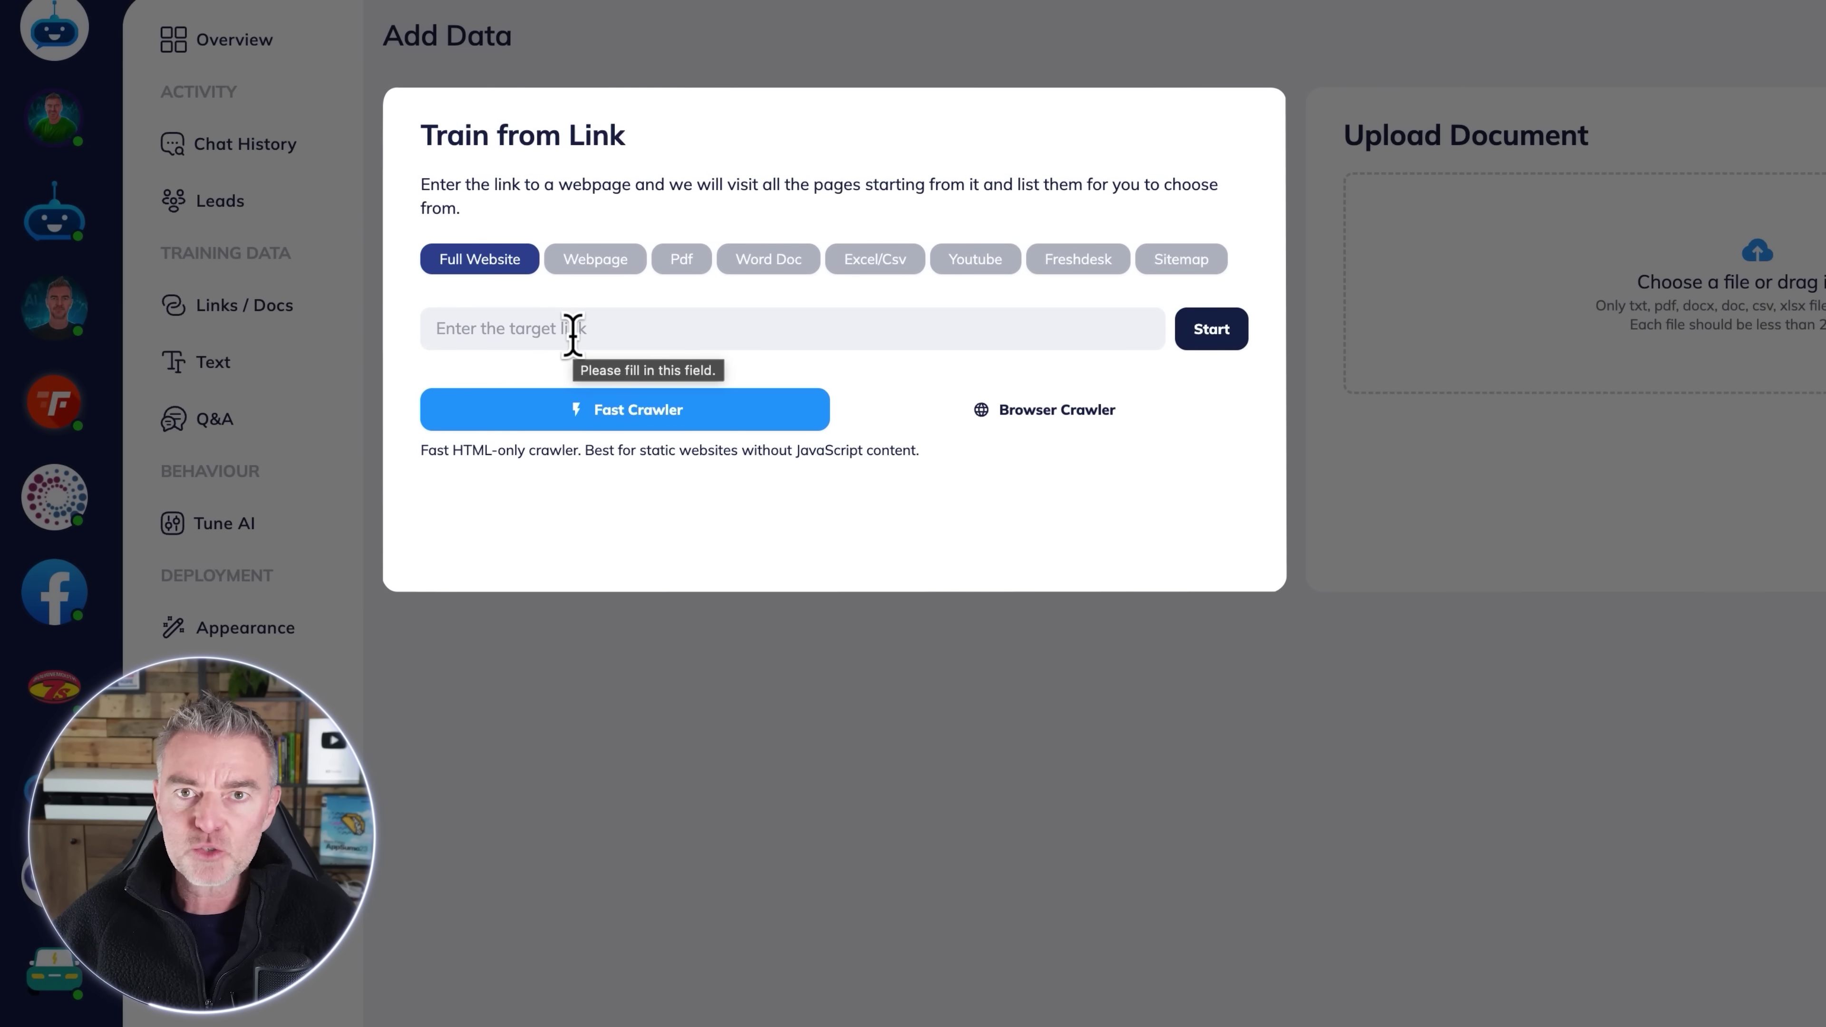
left_click(573, 333)
type("https://fastfunnels.com/")
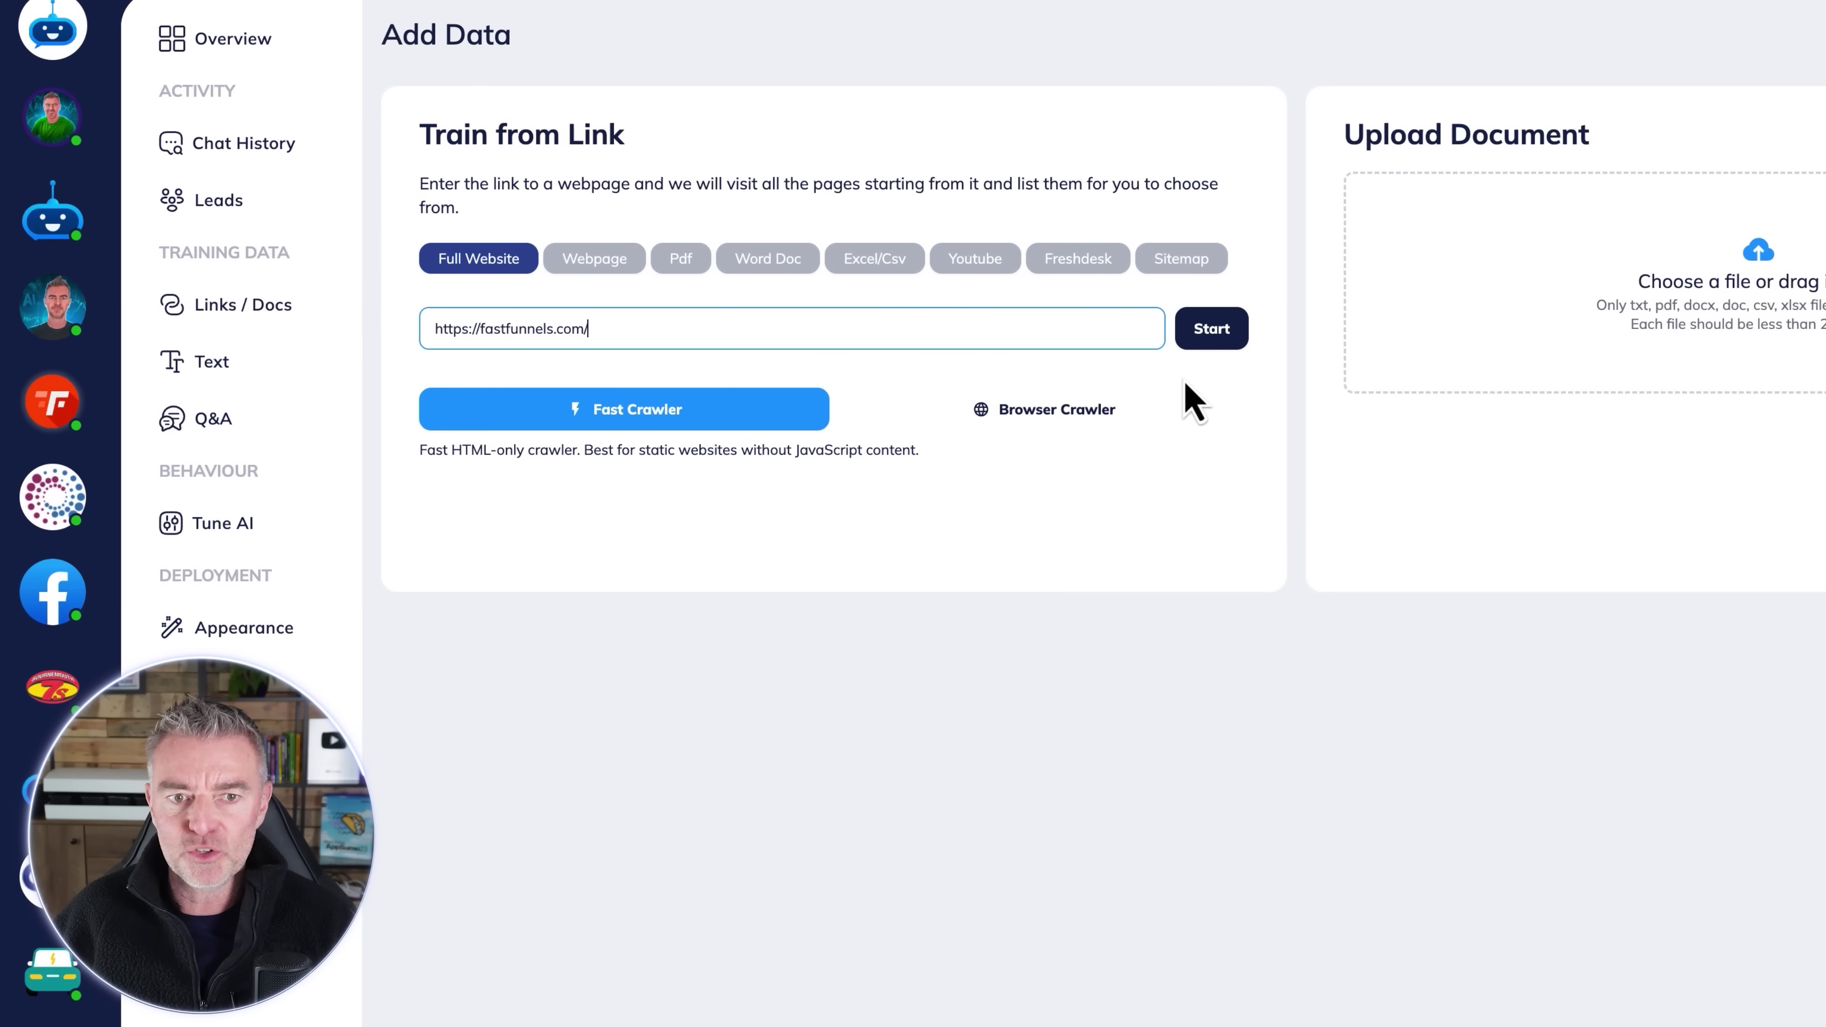
left_click(1222, 327)
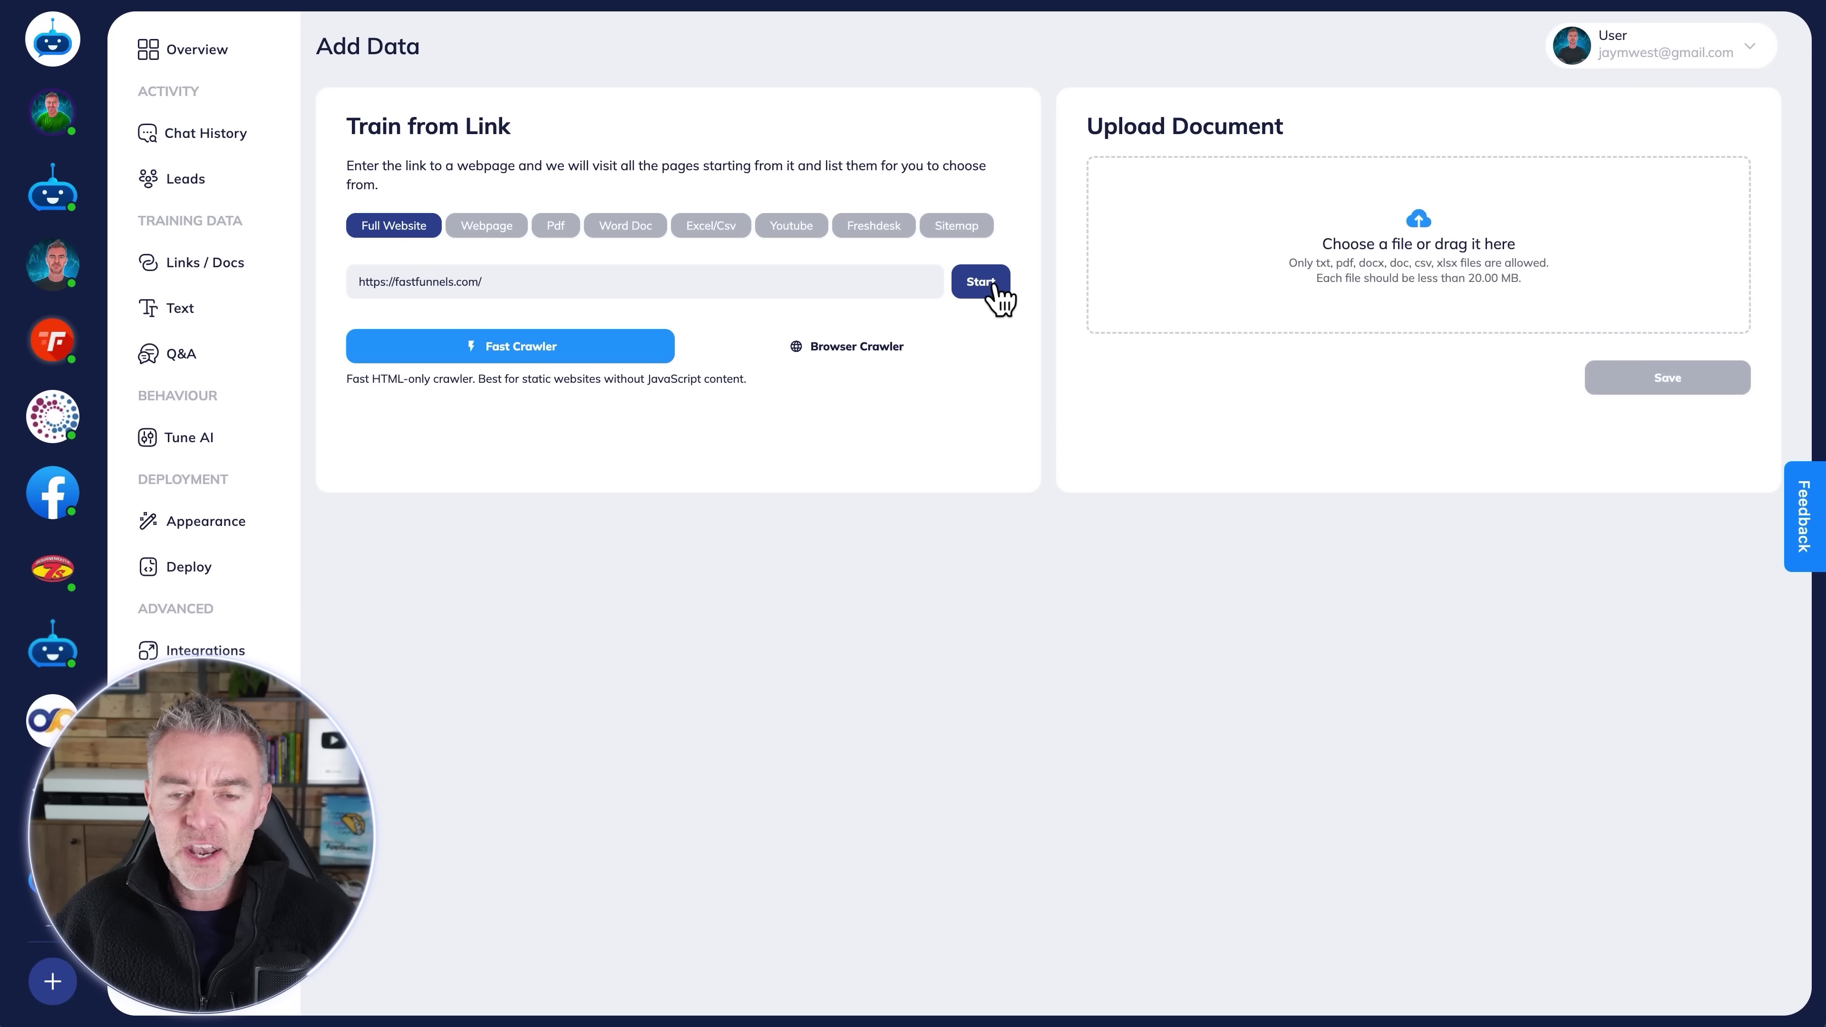
left_click(996, 286)
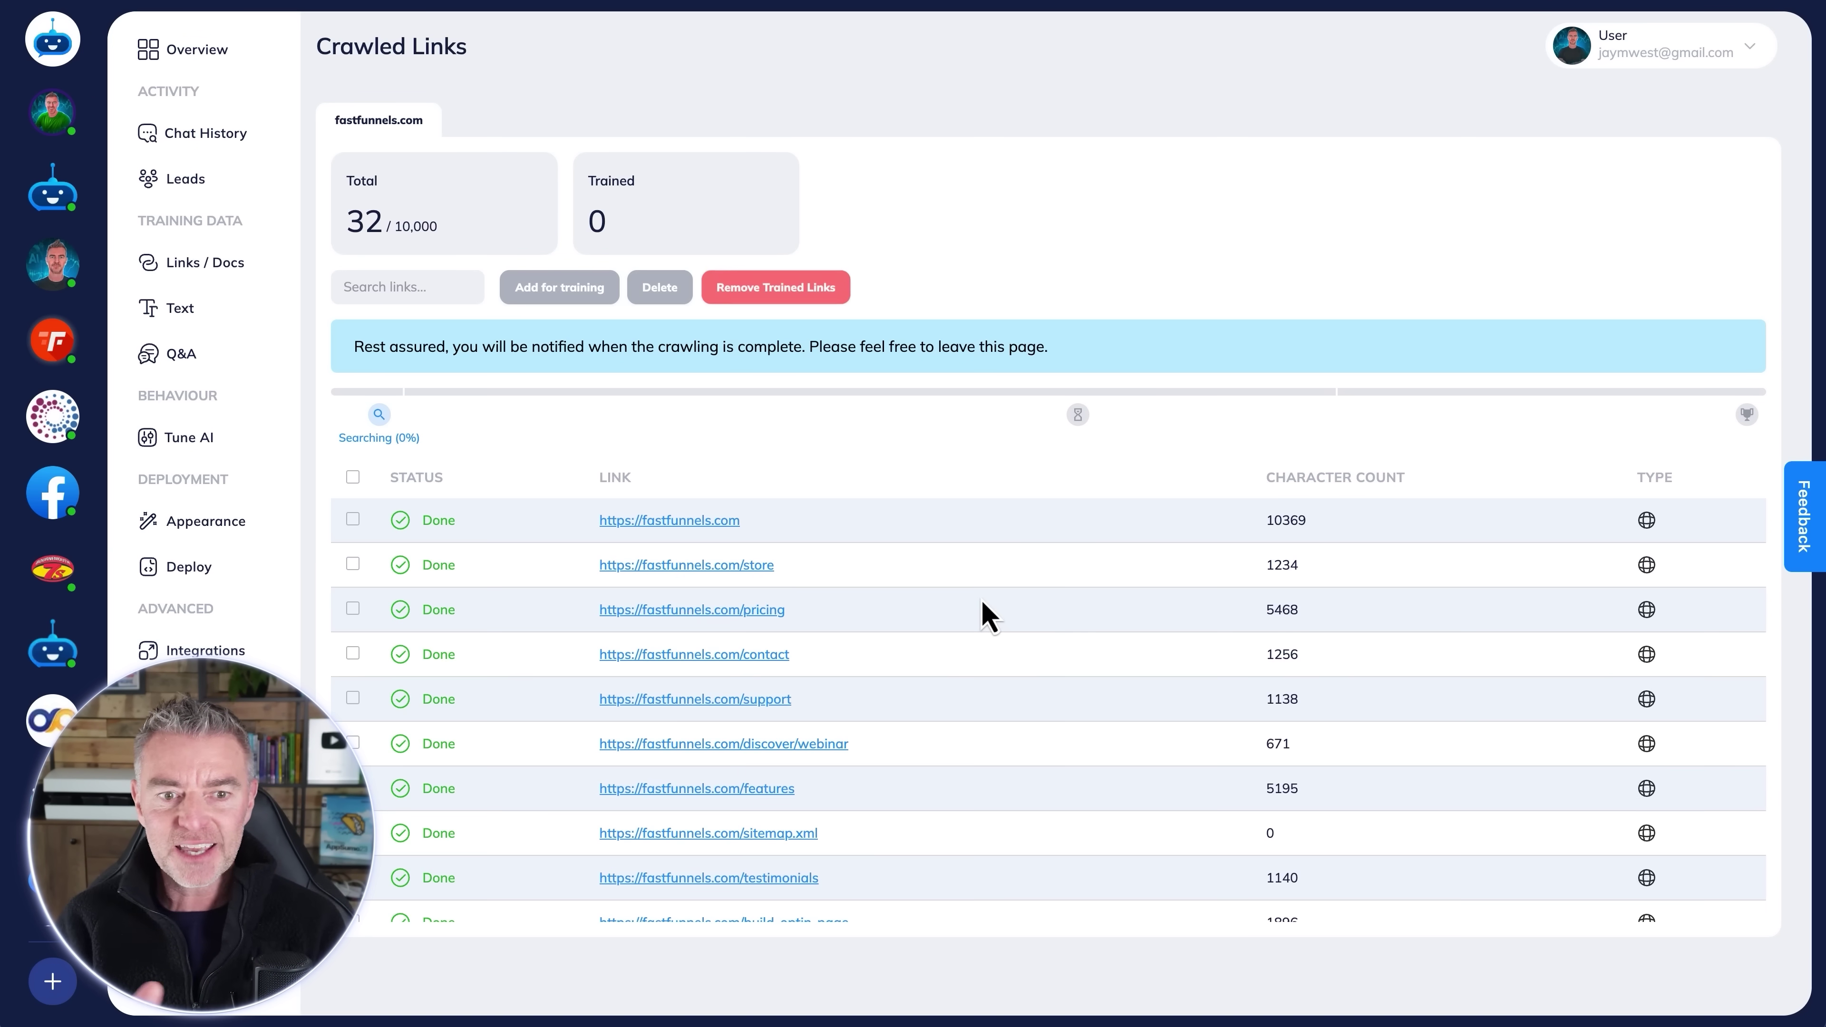
Step: Review the crawled fastfunnels.com links and their character counts
scroll(985, 613, "down", 10)
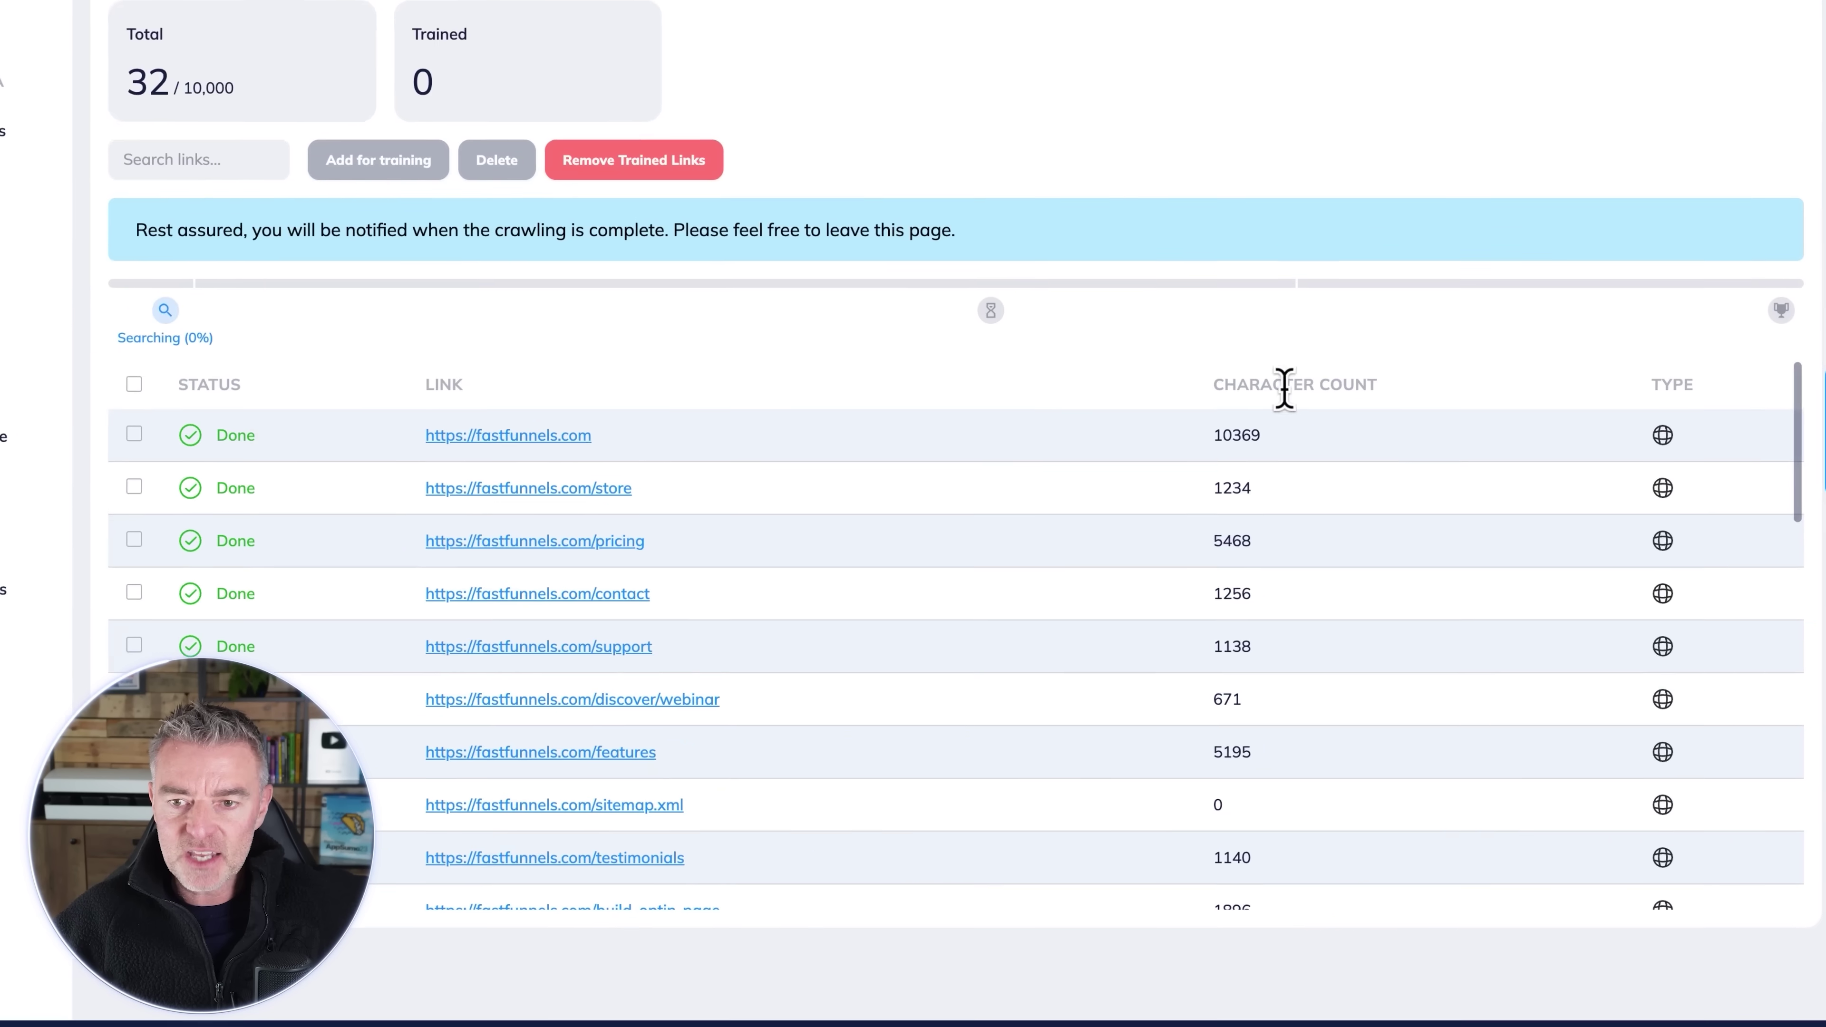
left_click_drag(1260, 511, 1331, 509)
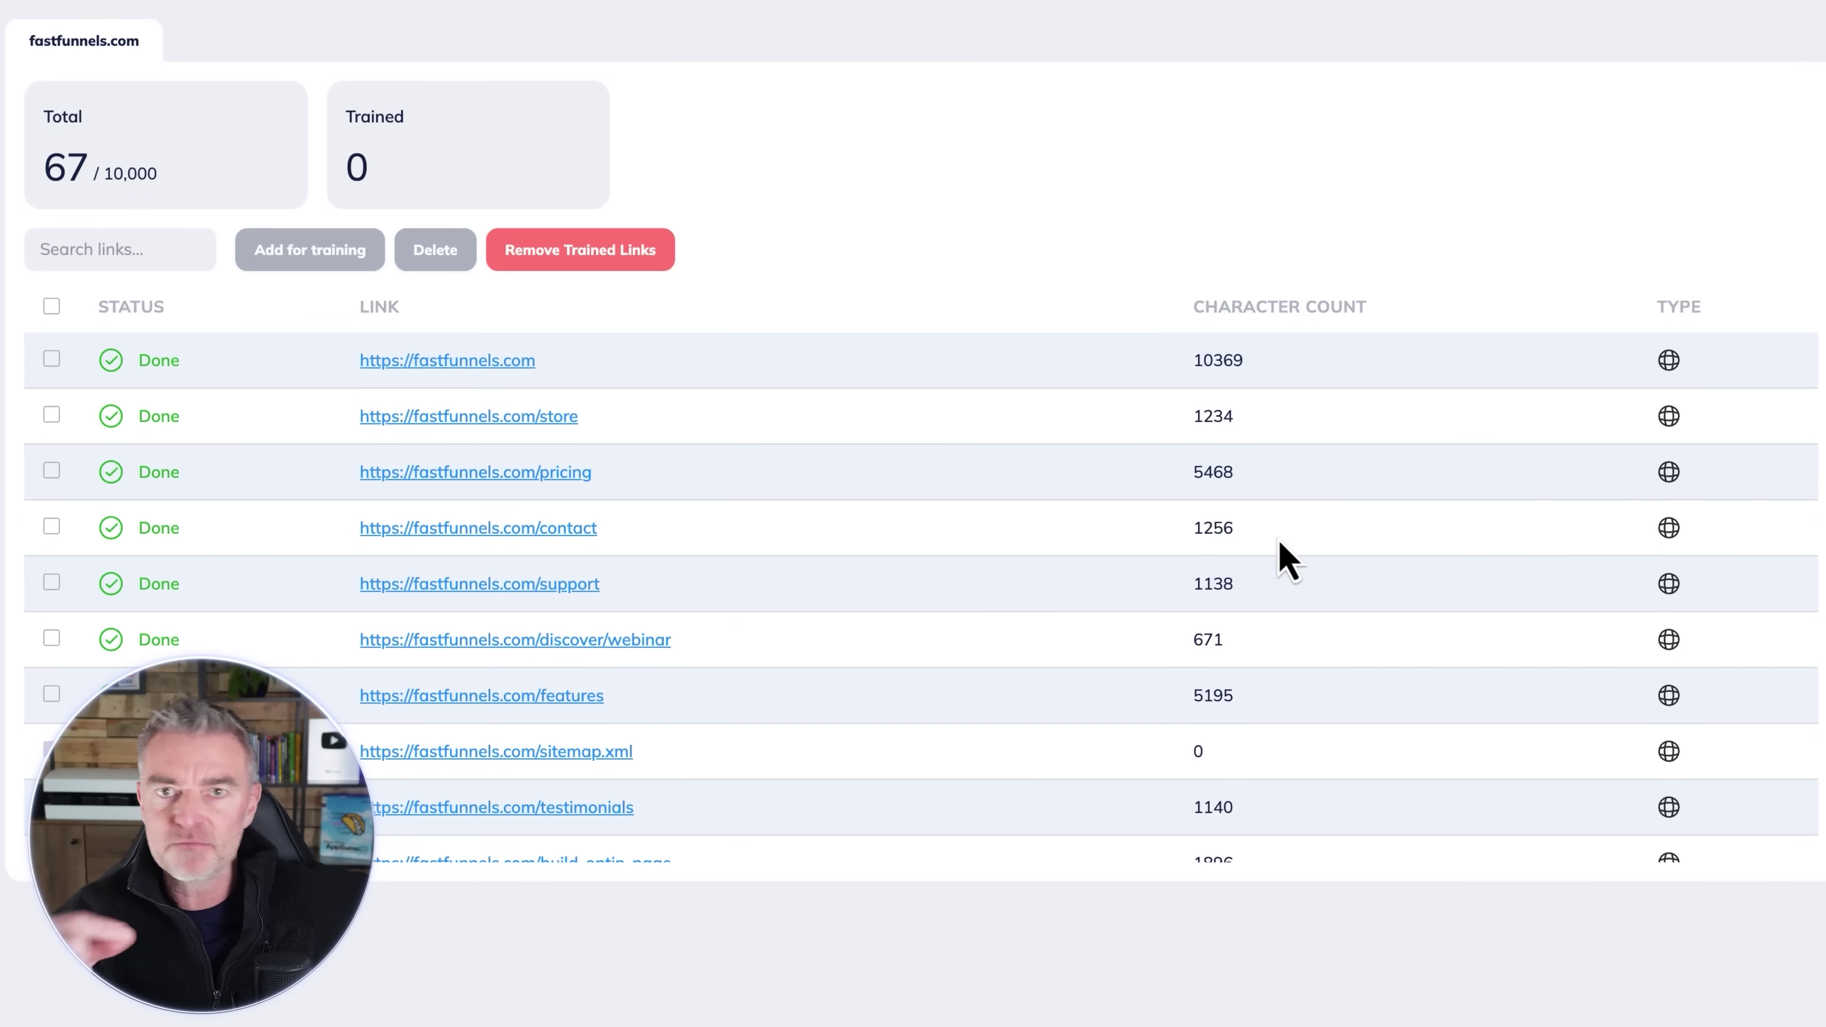
scroll(1280, 554, "down", 8)
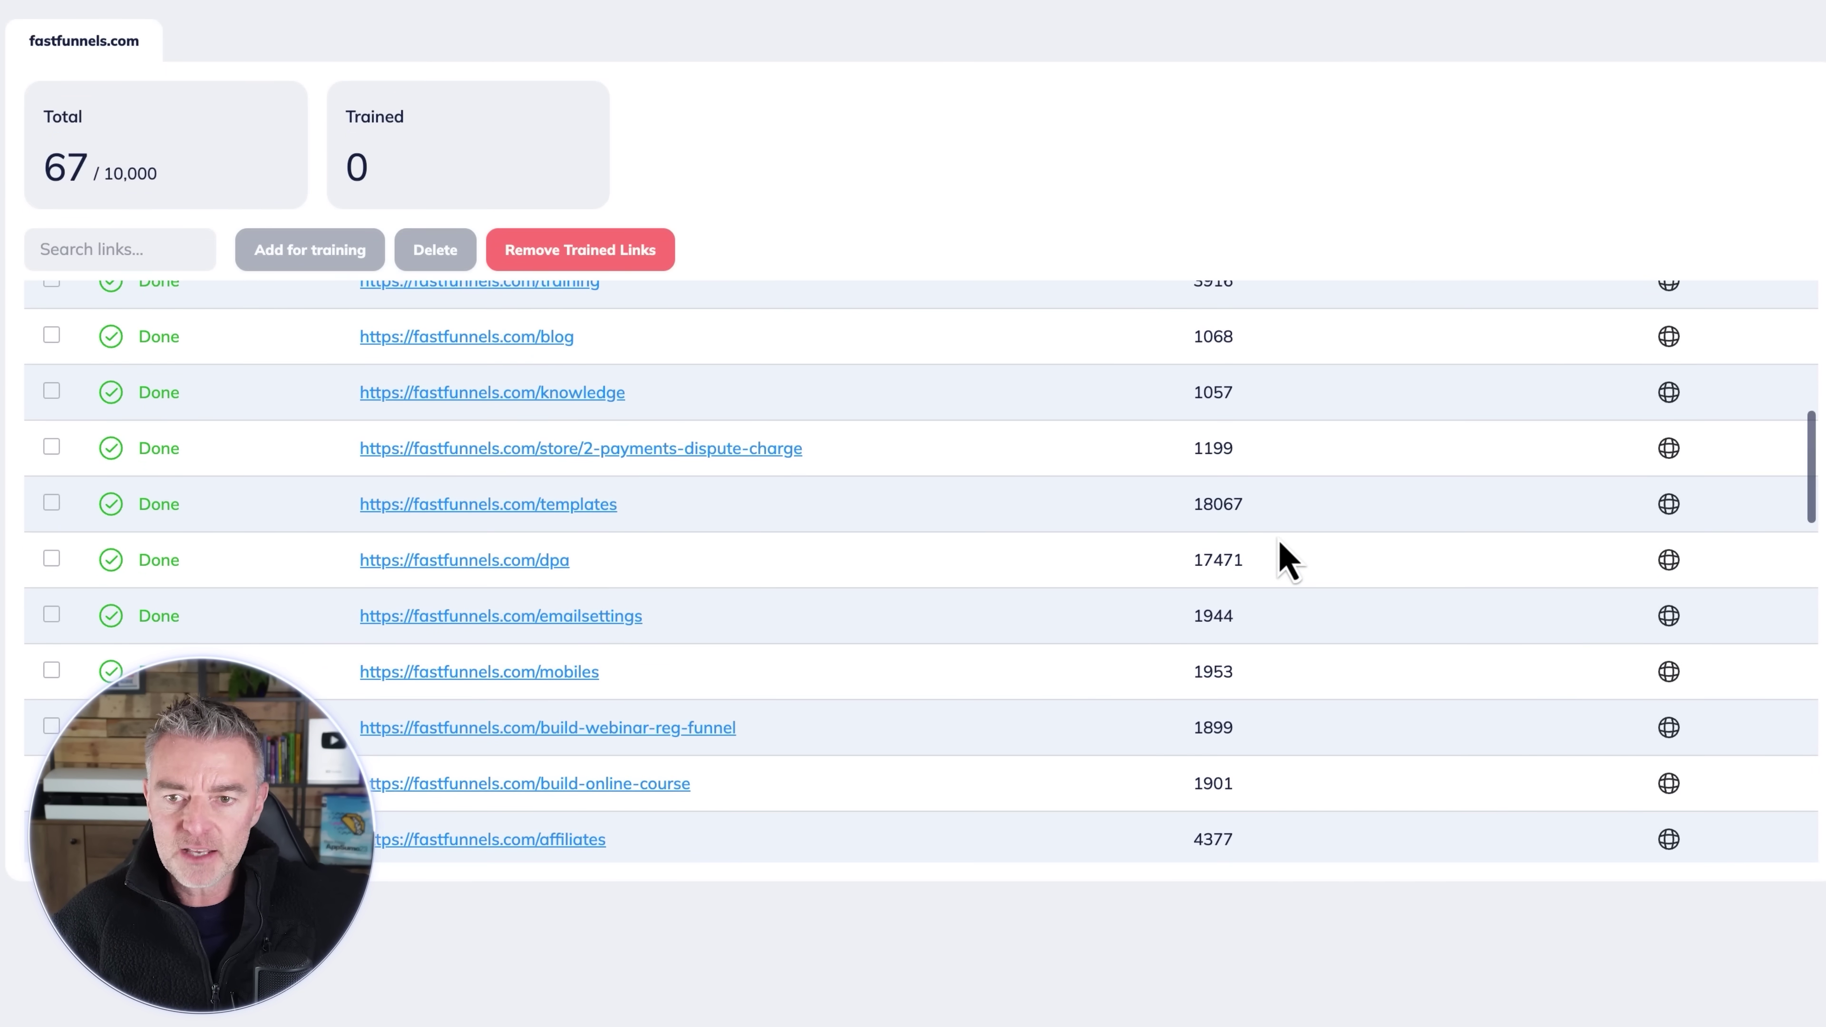
scroll(1194, 575, "down", 5)
scroll(1194, 576, "up", 12)
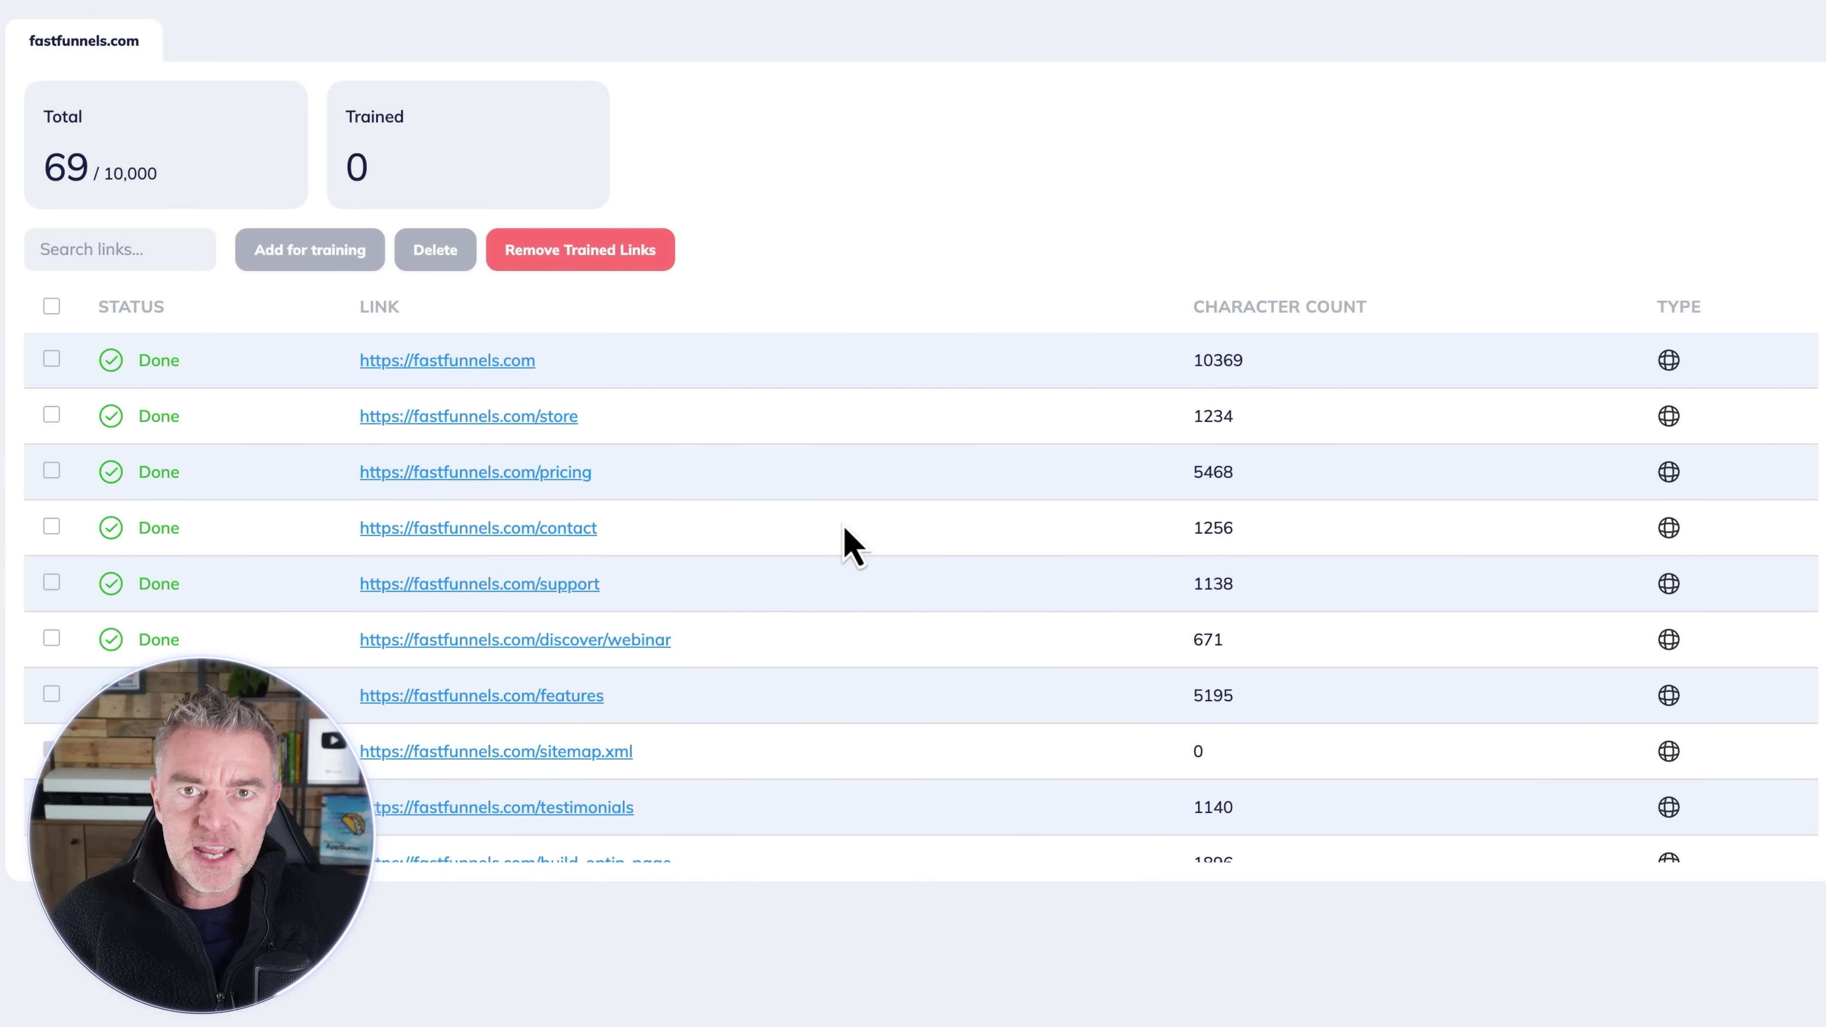
scroll(377, 483, "down", 13)
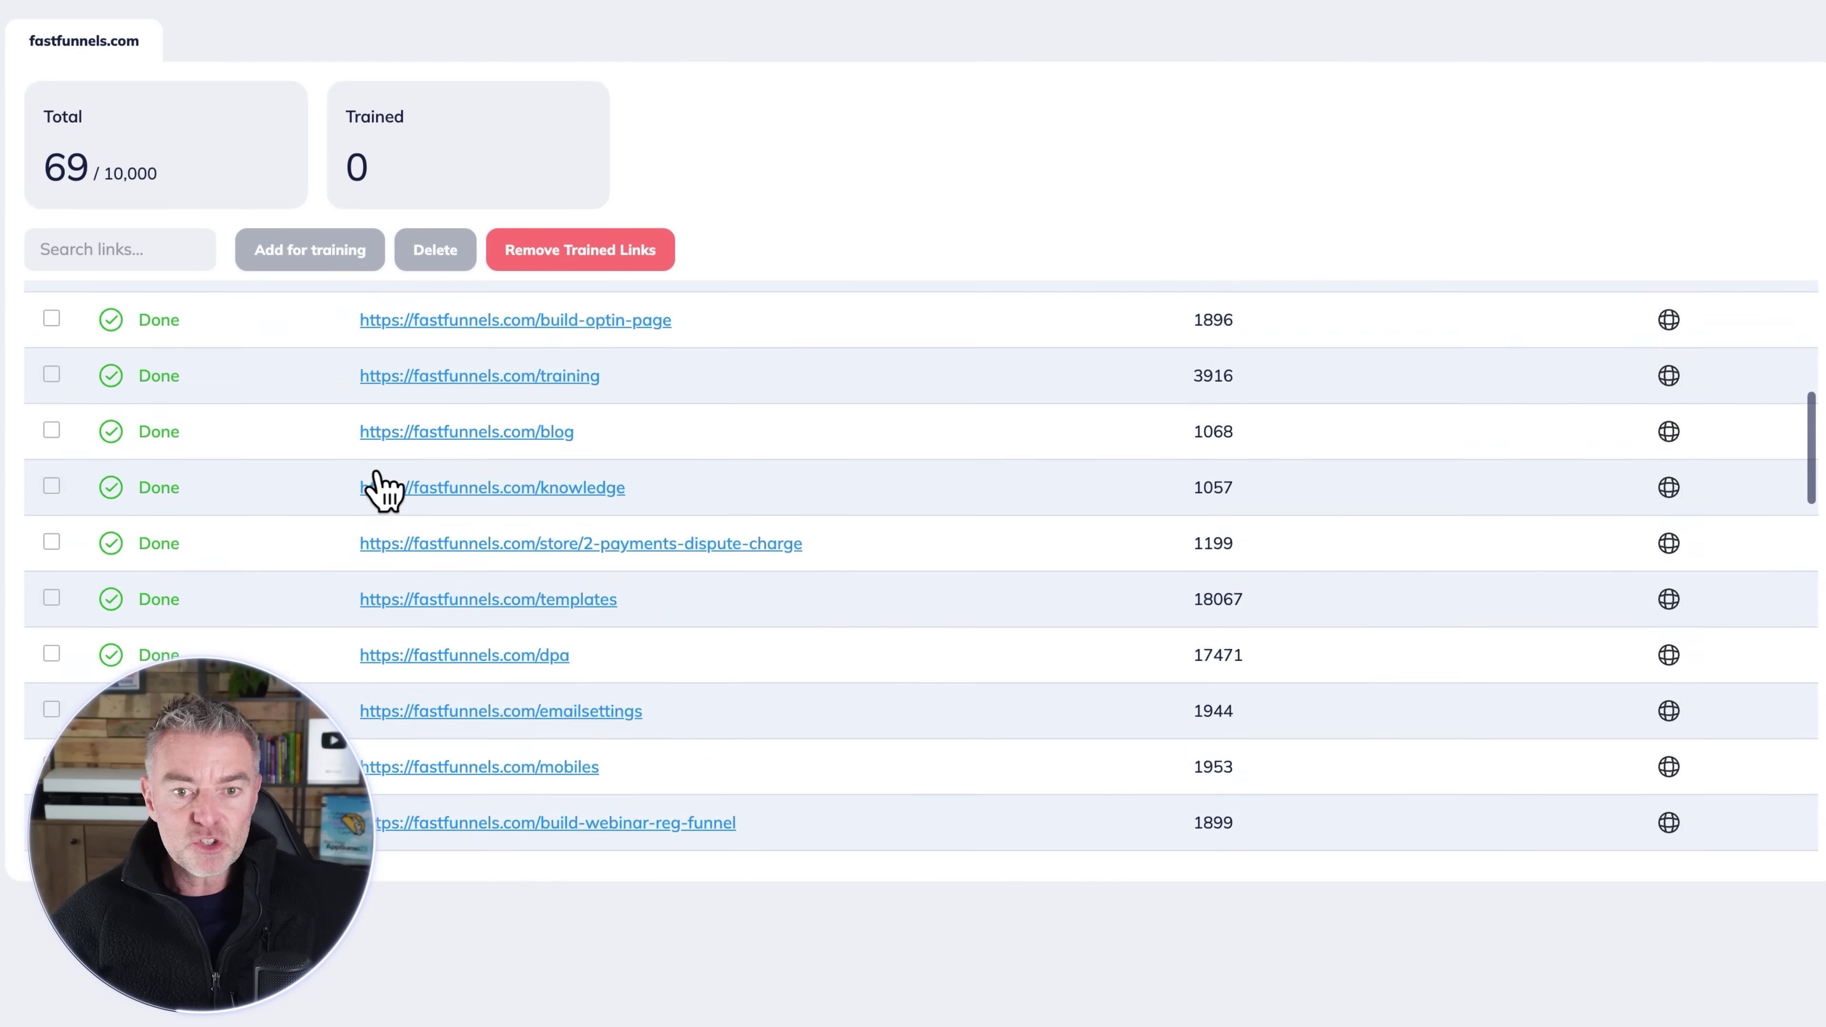
scroll(377, 483, "down", 4)
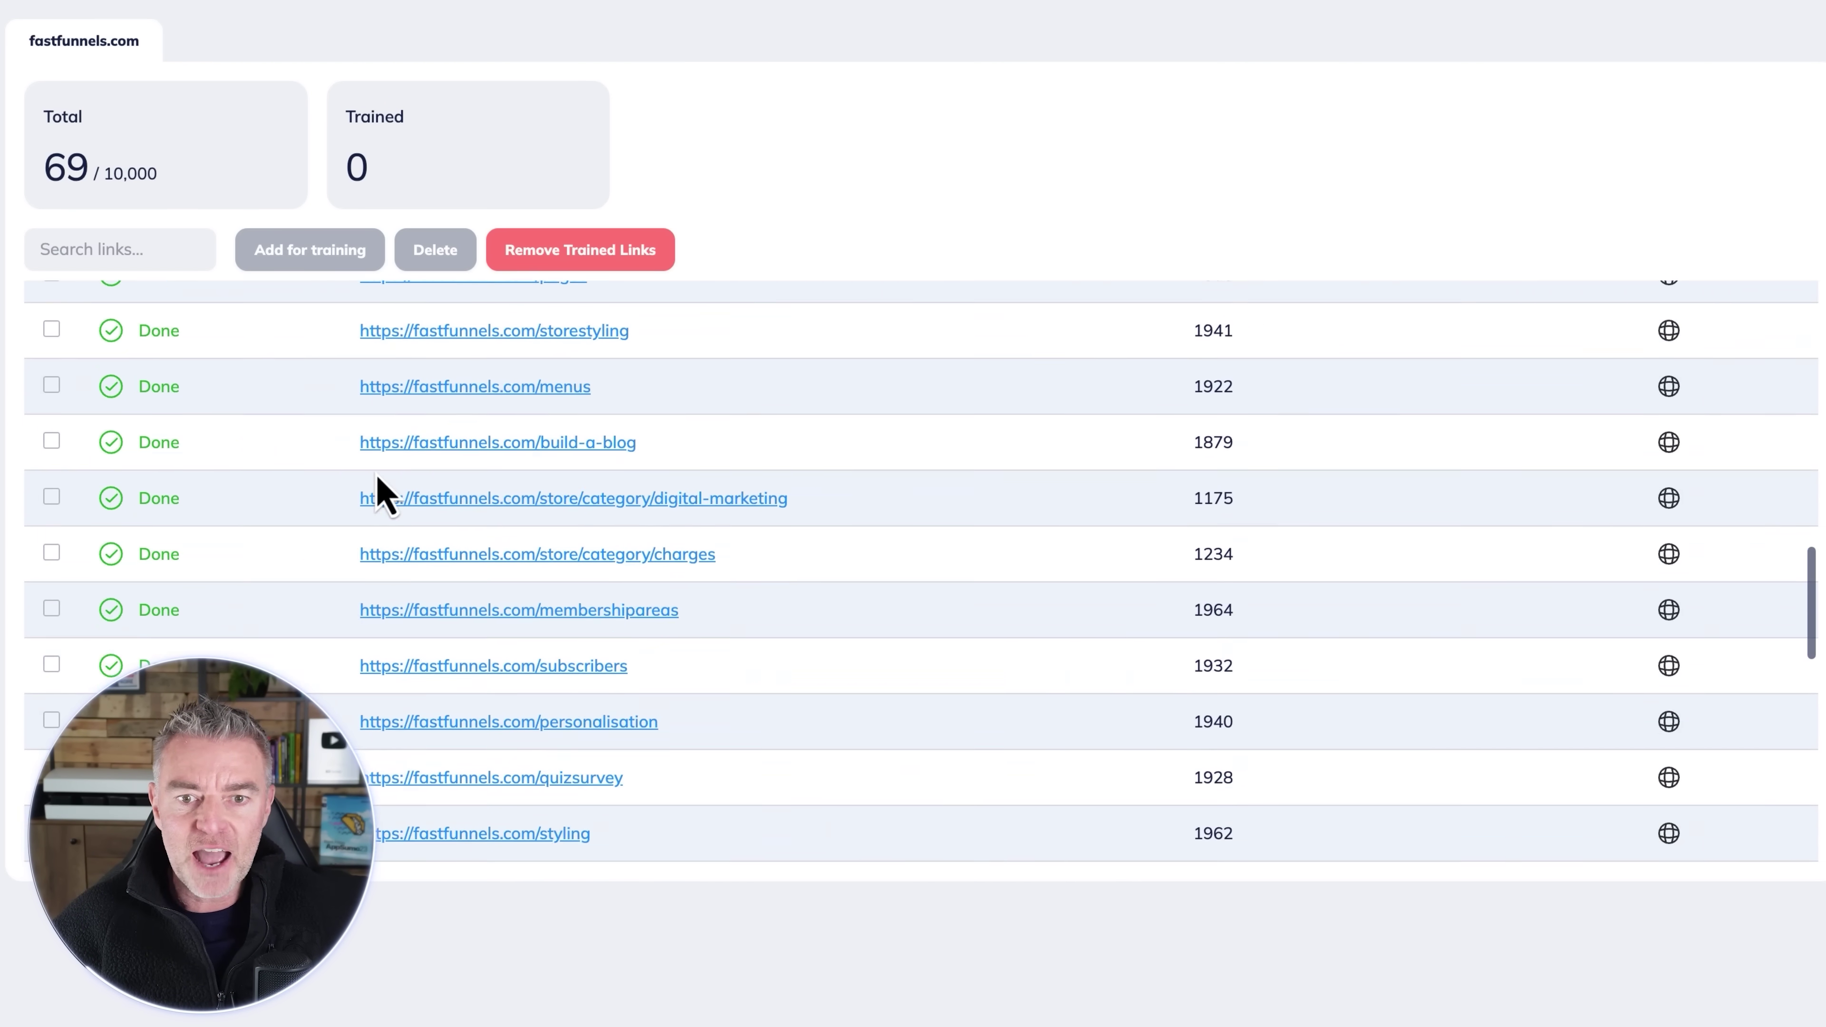
scroll(376, 483, "up", 15)
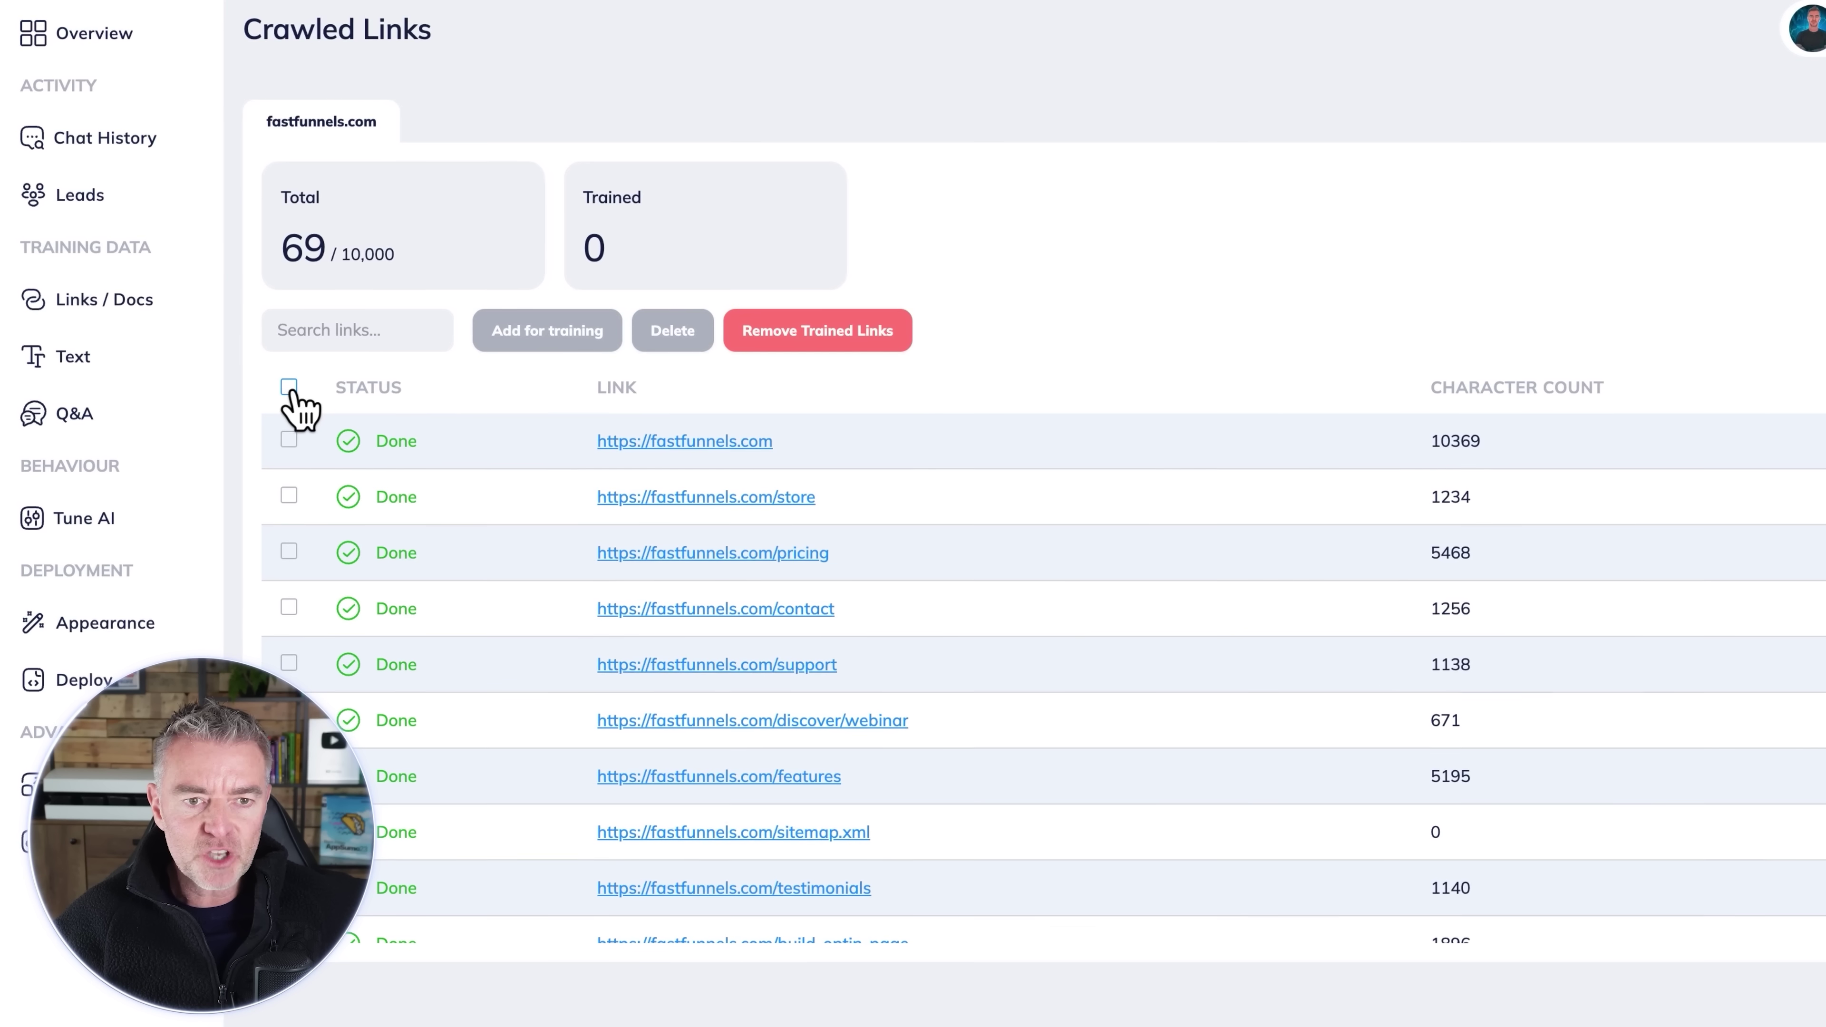
Step: Select all crawled fastfunnels.com links, add them for training and refresh the link statuses
left_click(289, 387)
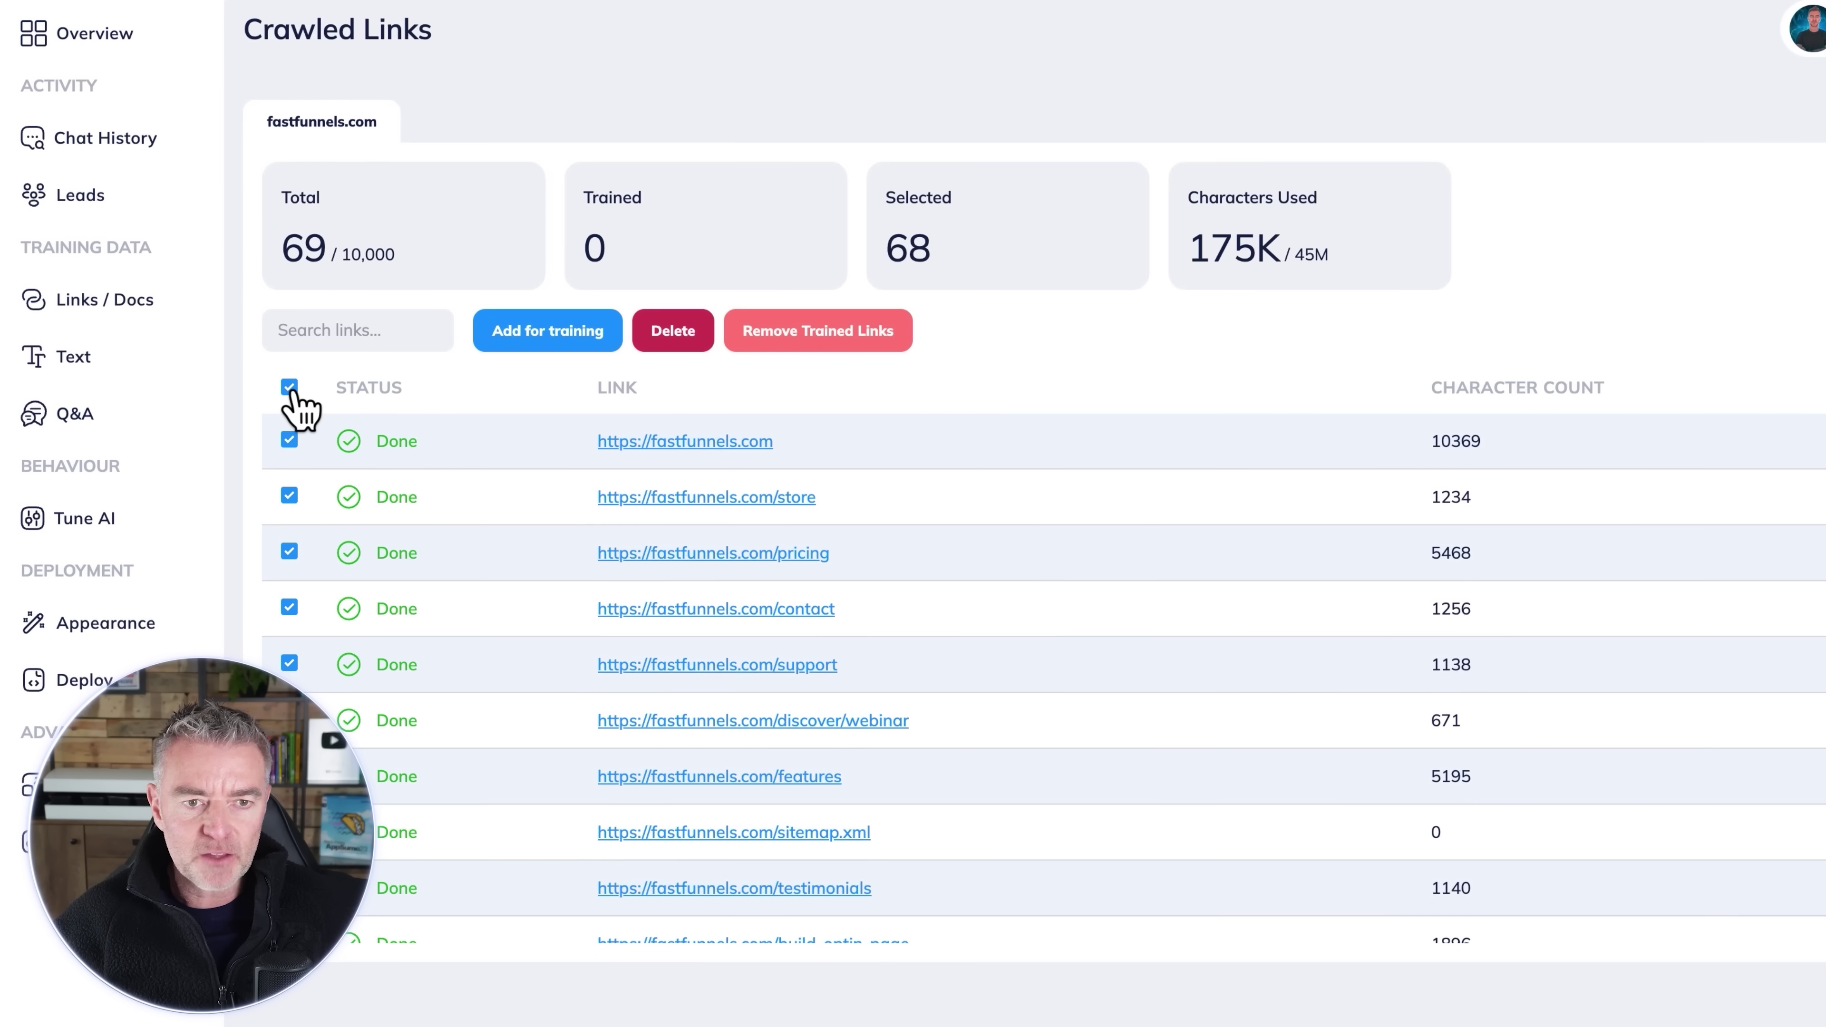
left_click(555, 338)
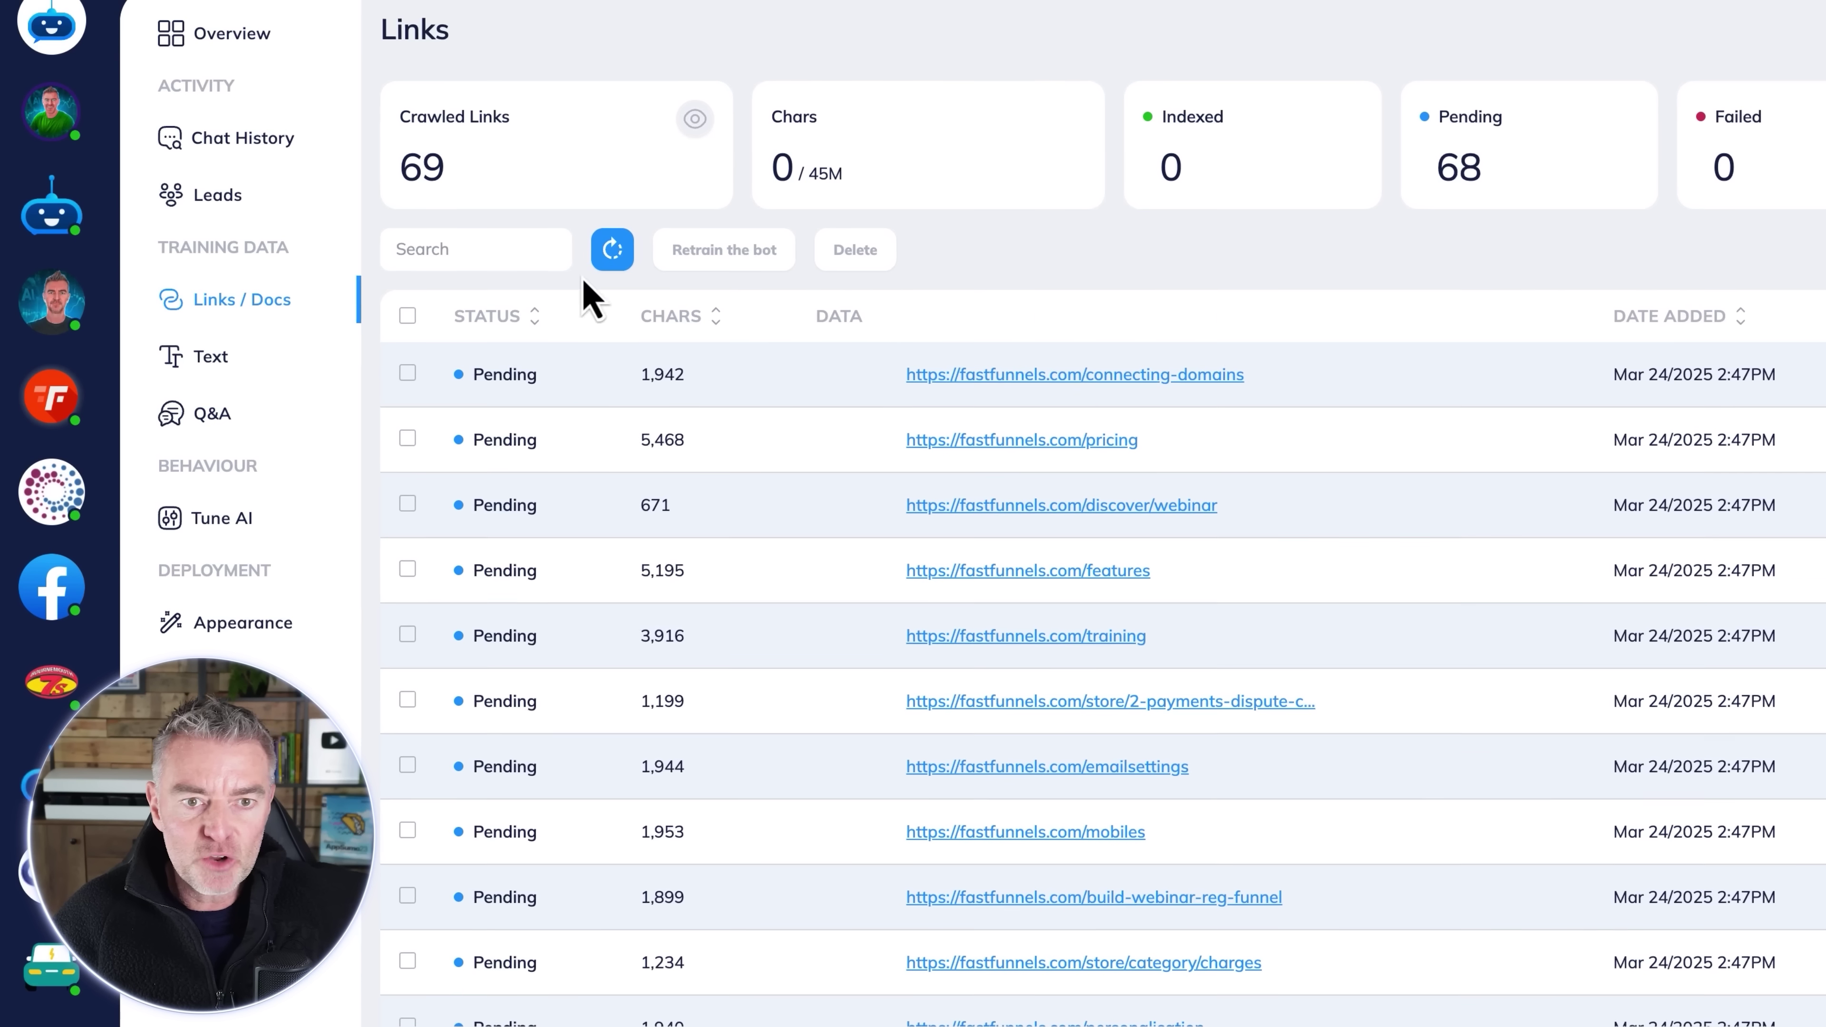
left_click(611, 252)
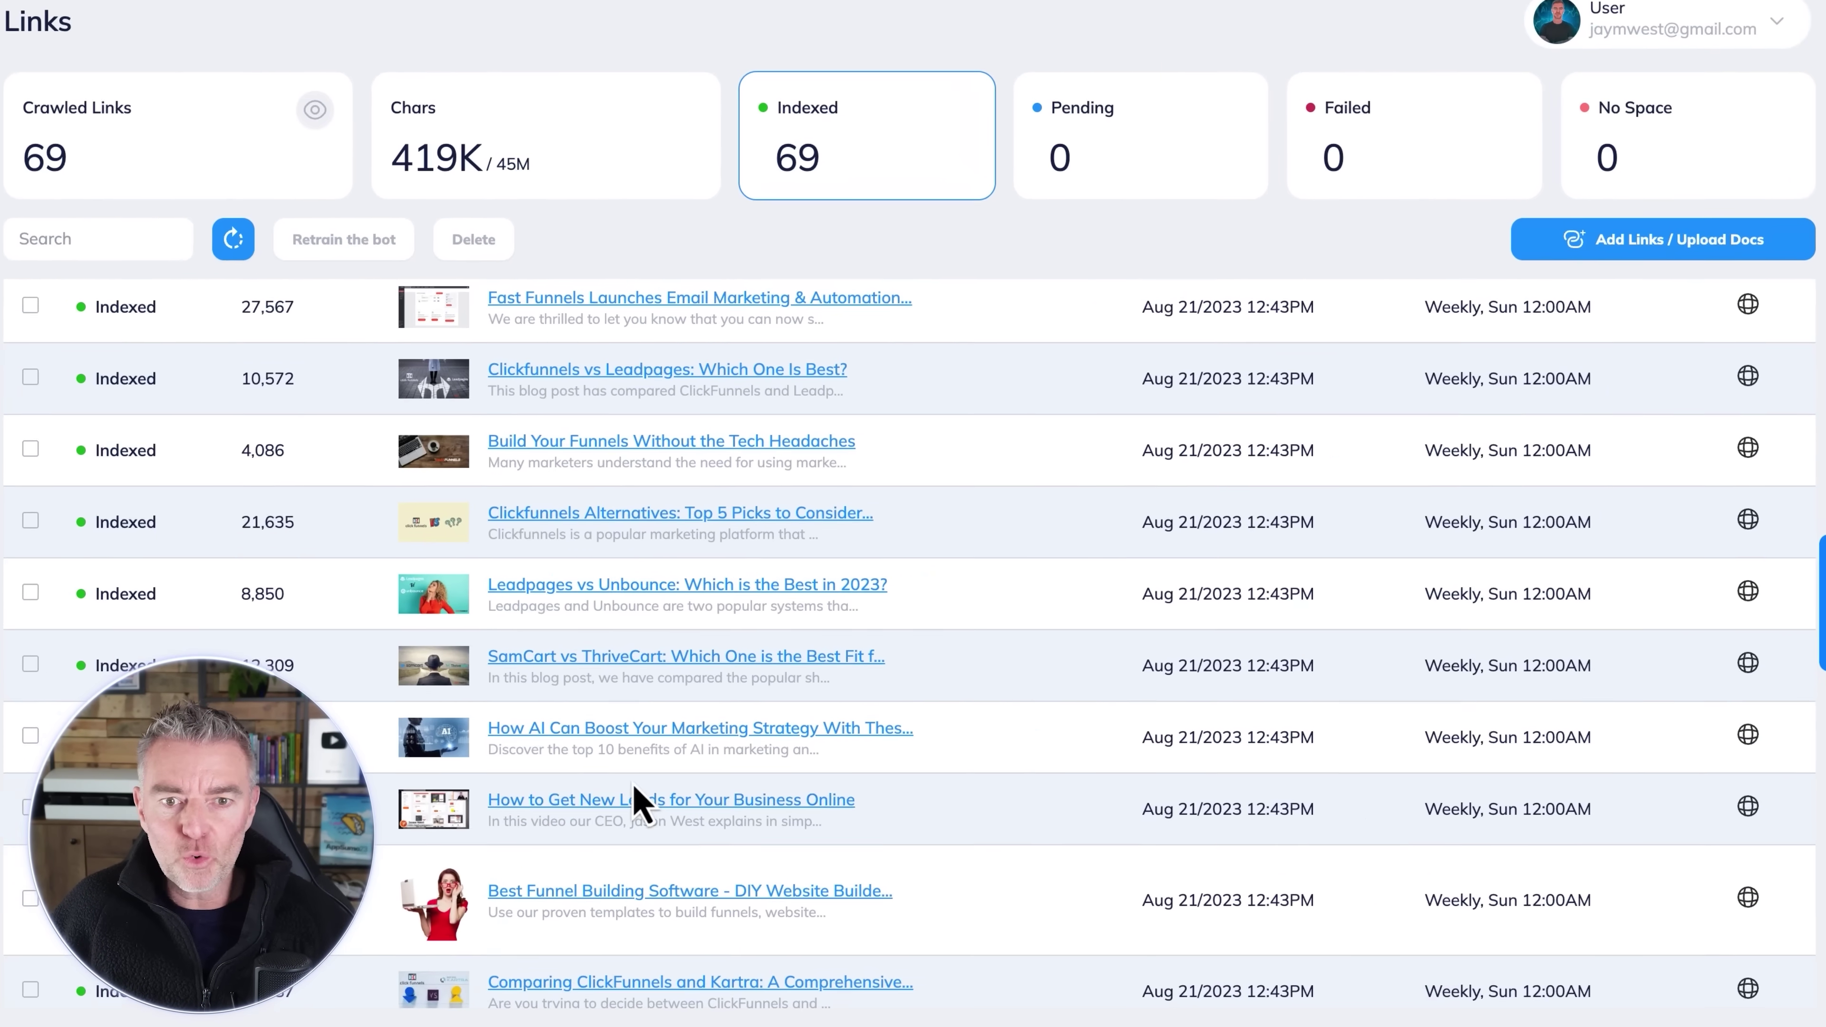
Step: Look through the indexed links and open the SamCart vs ThriveCart blog post to examine its content
scroll(636, 802, "down", 4)
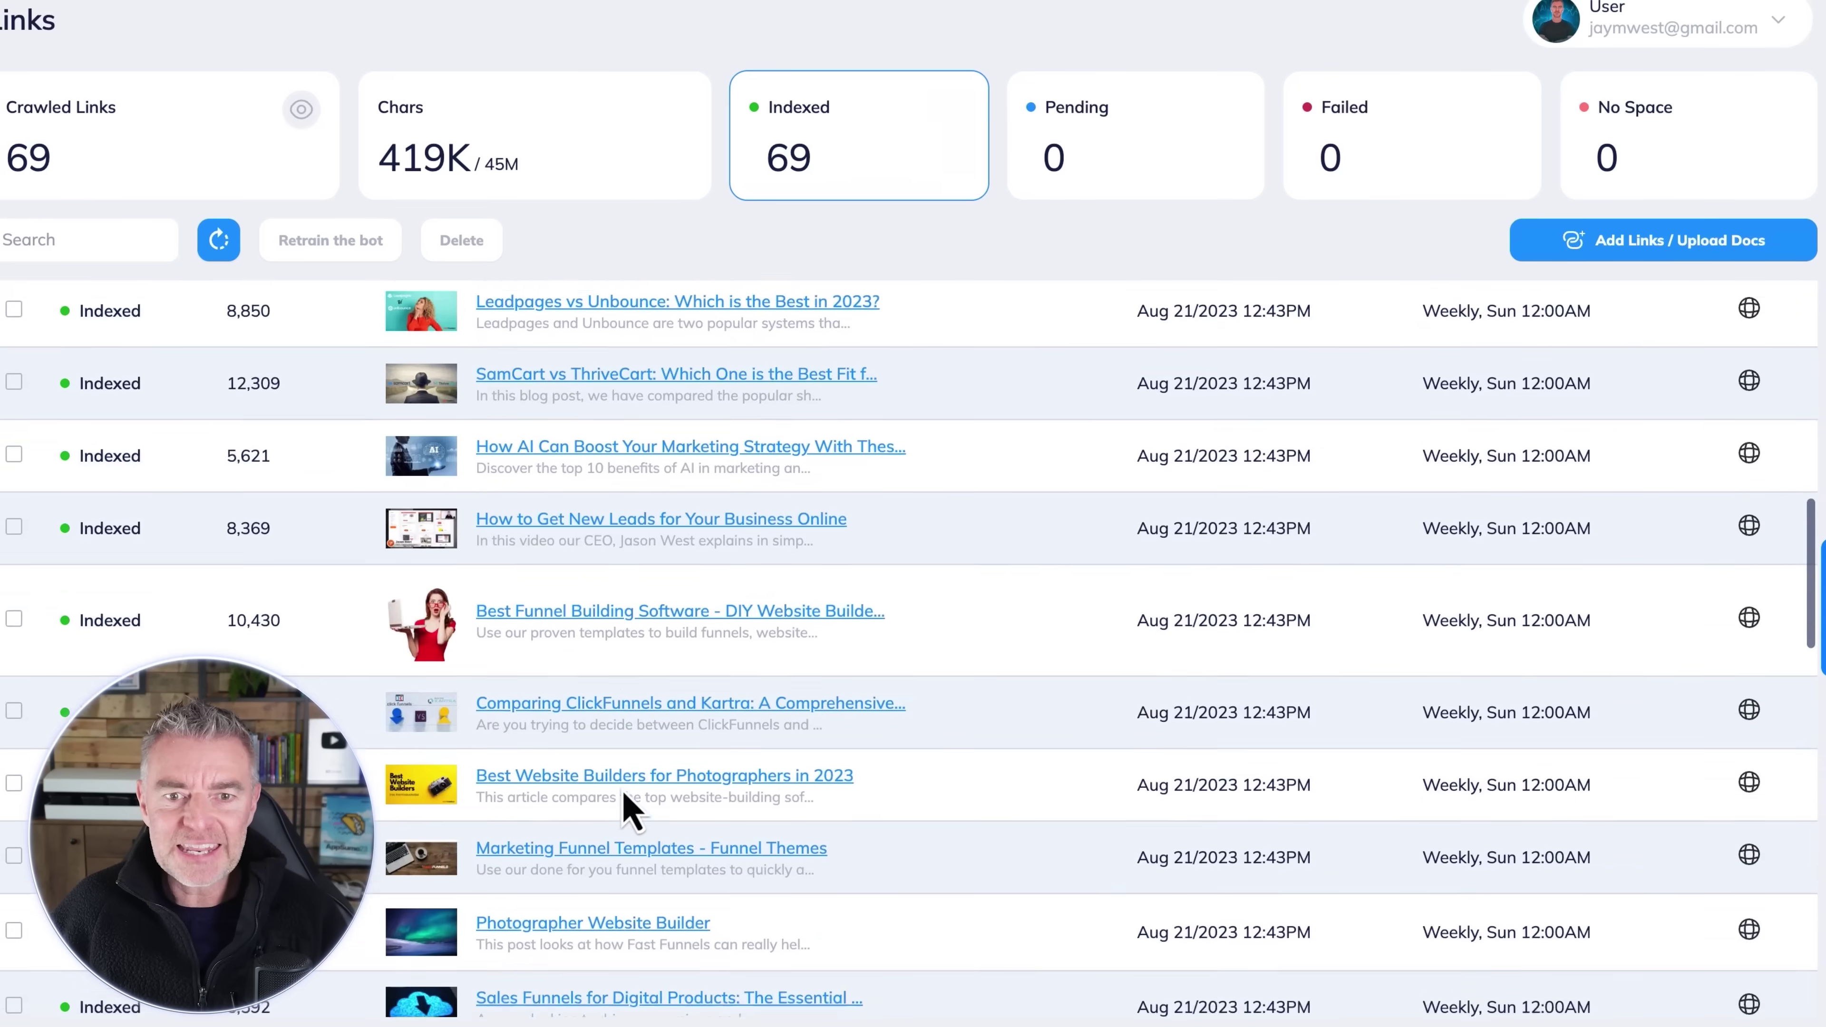
scroll(625, 806, "up", 3)
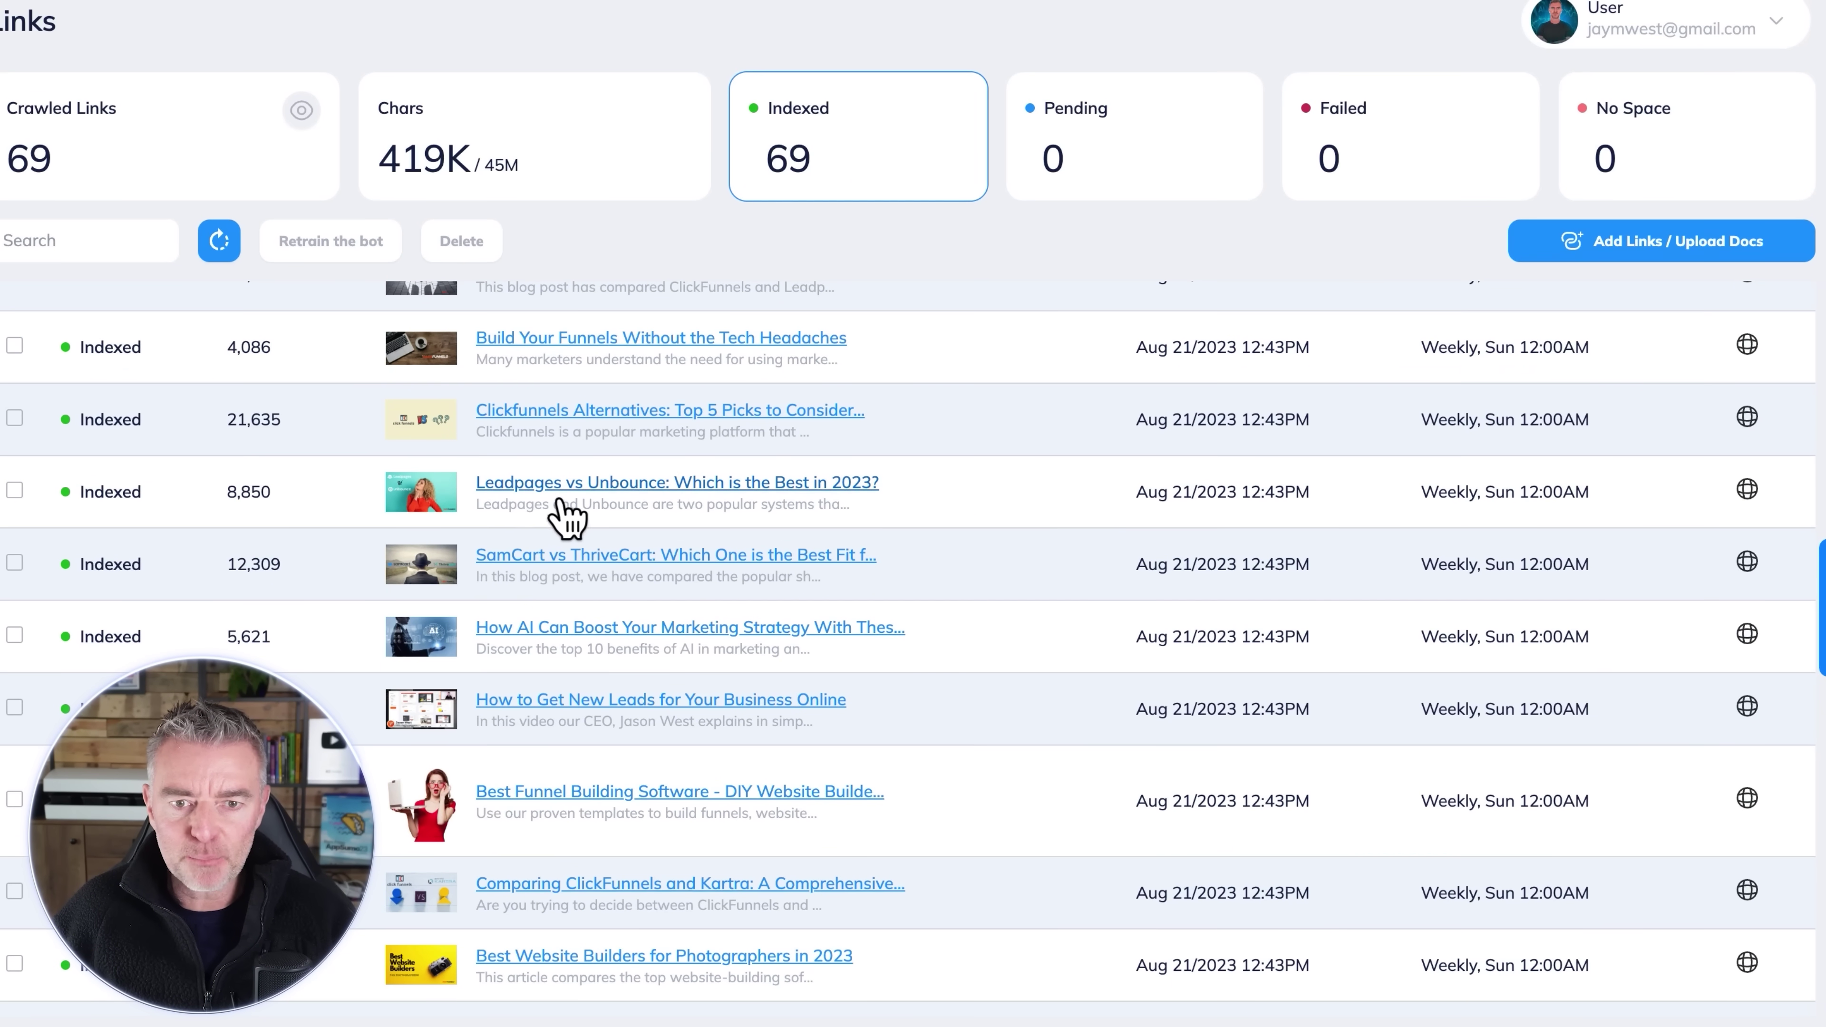
right_click(575, 565)
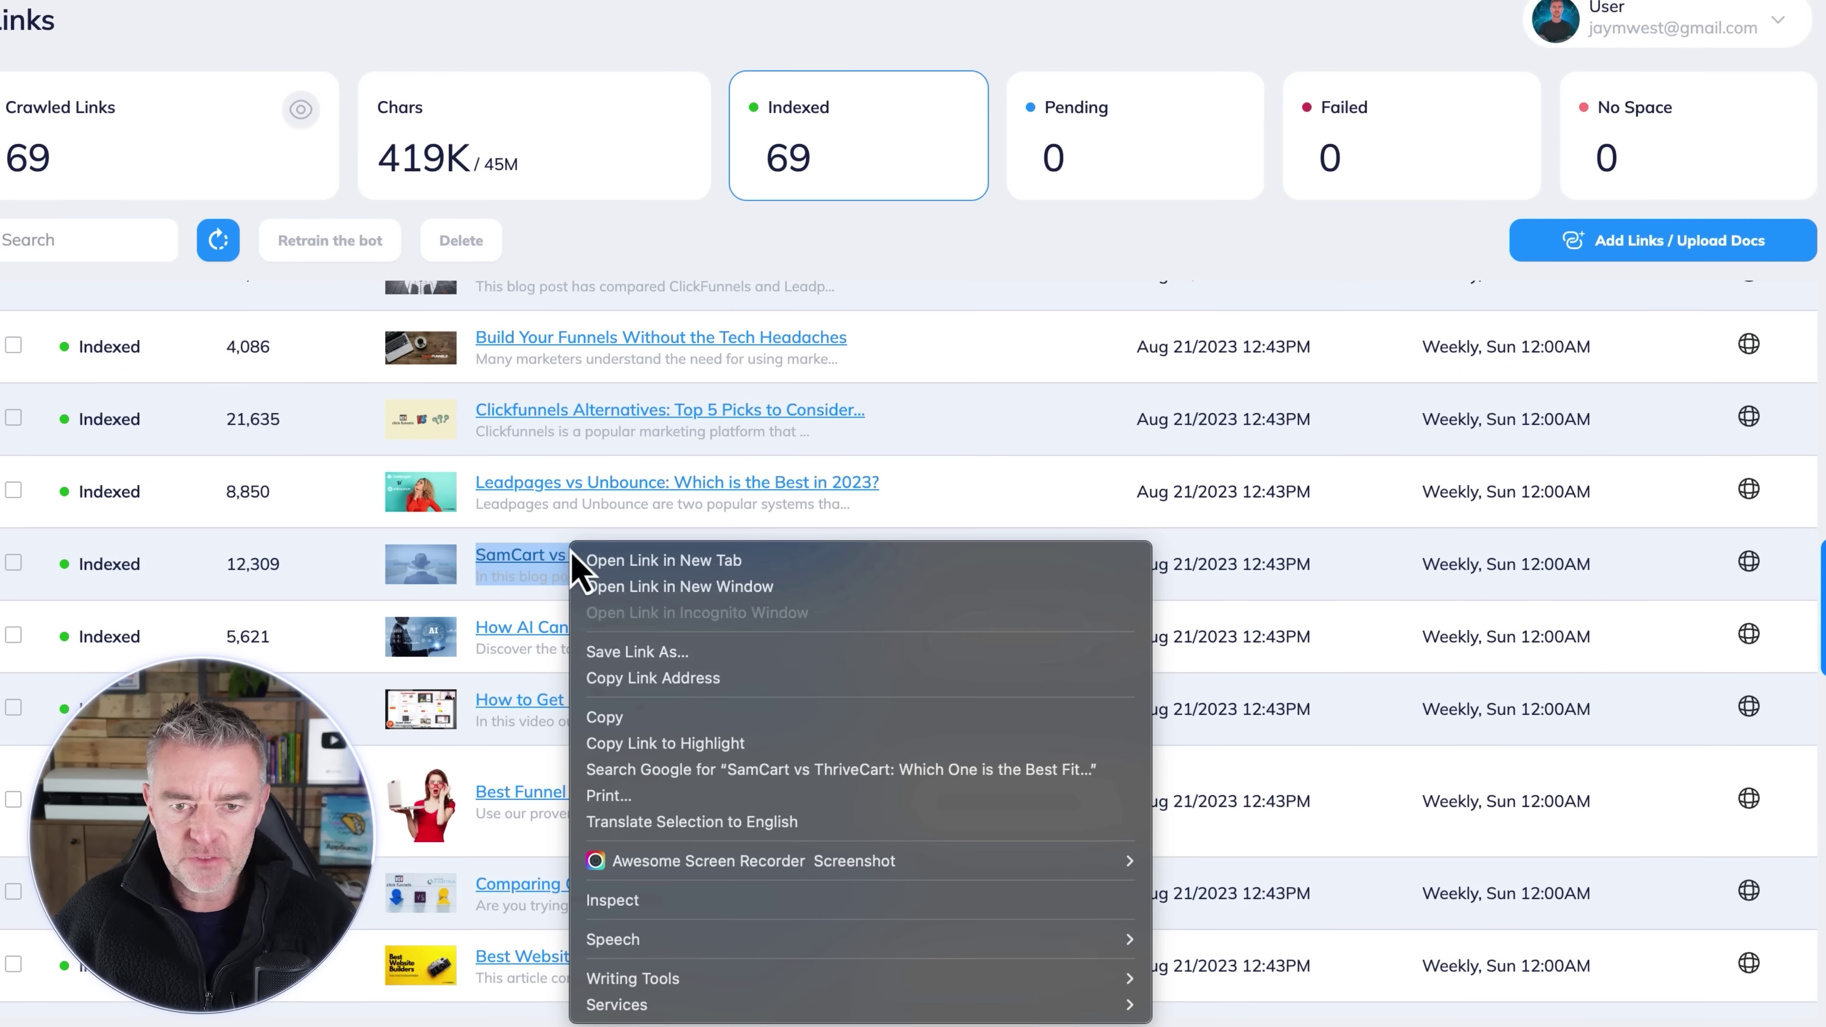
left_click(672, 542)
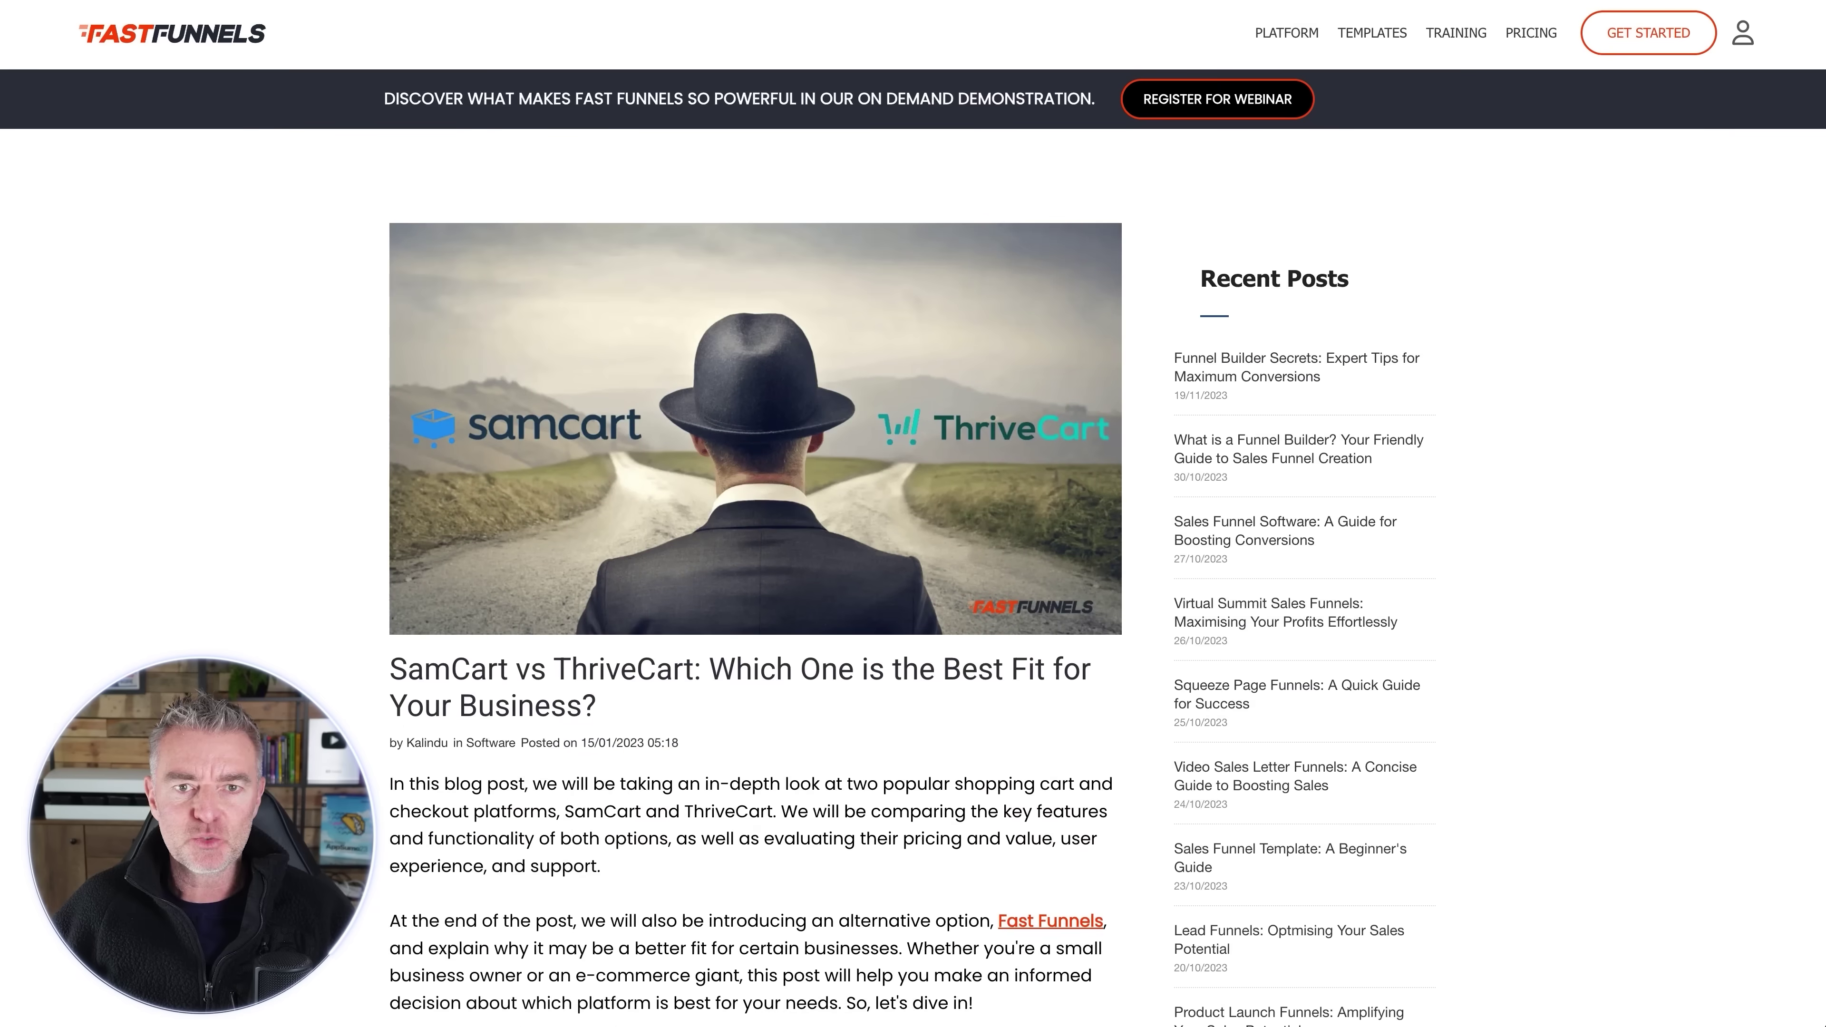
scroll(867, 762, "down", 10)
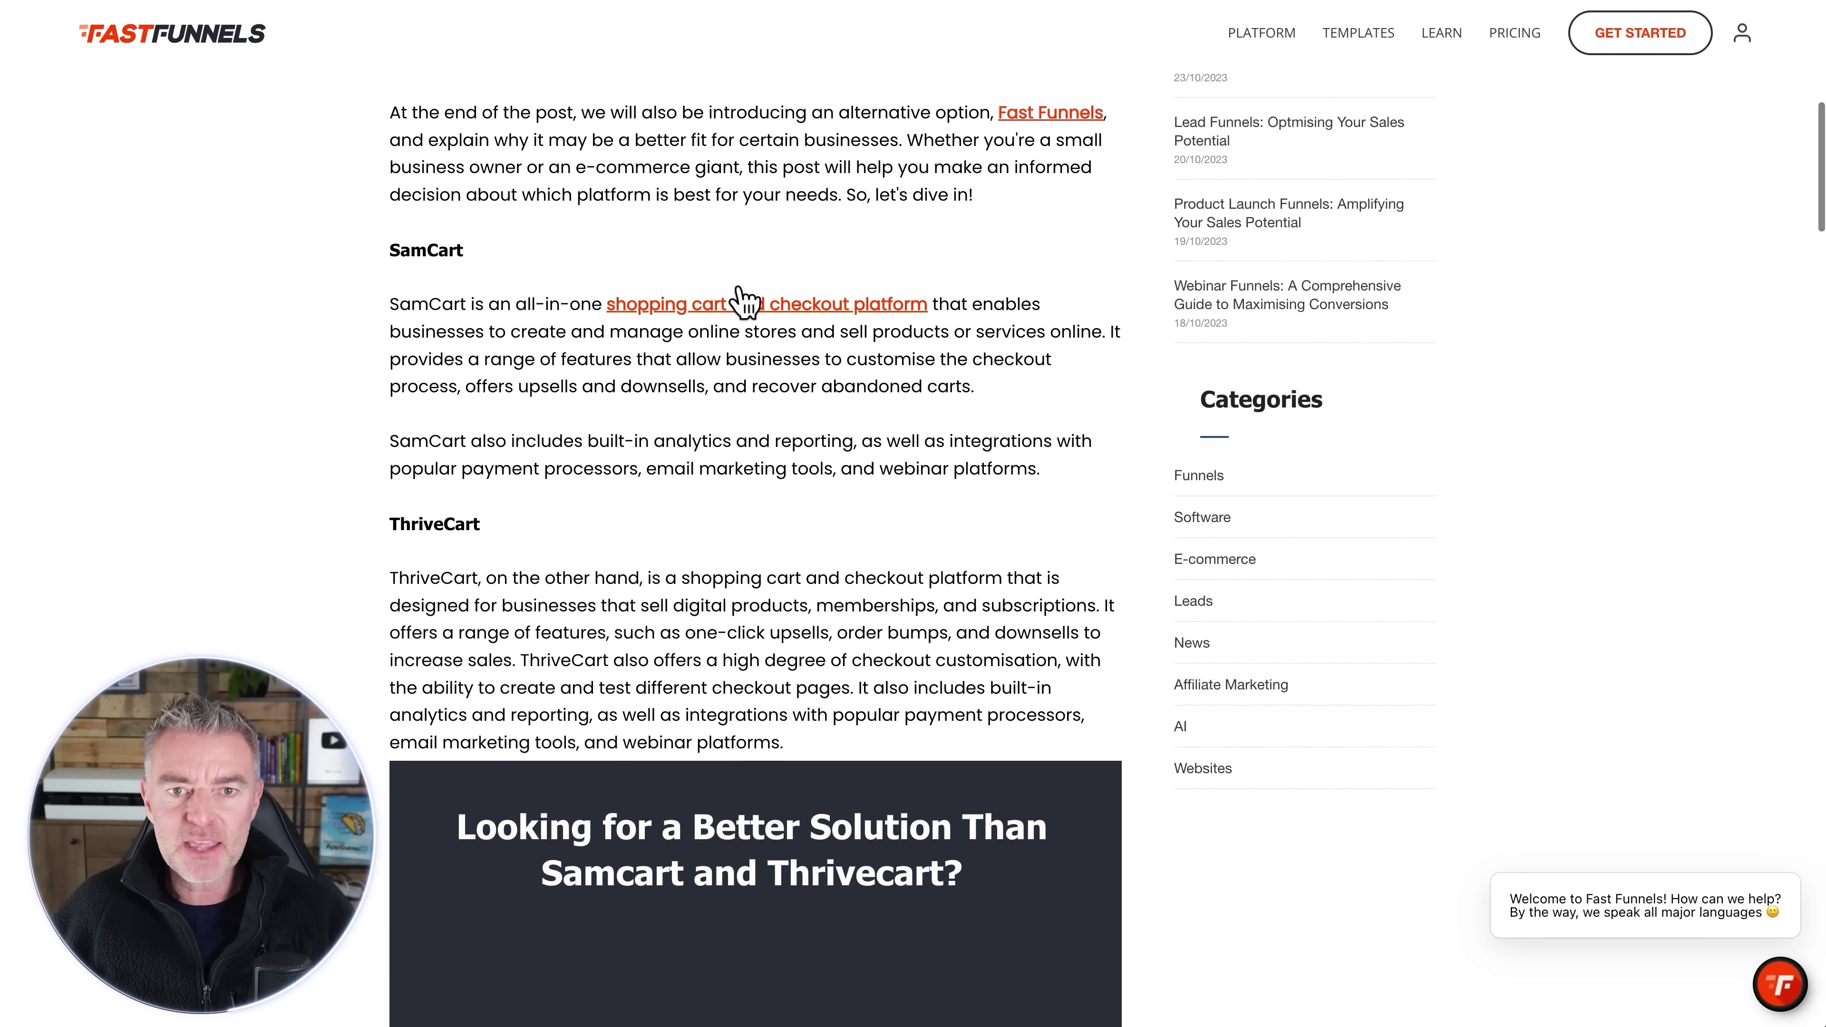
scroll(733, 253, "up", 10)
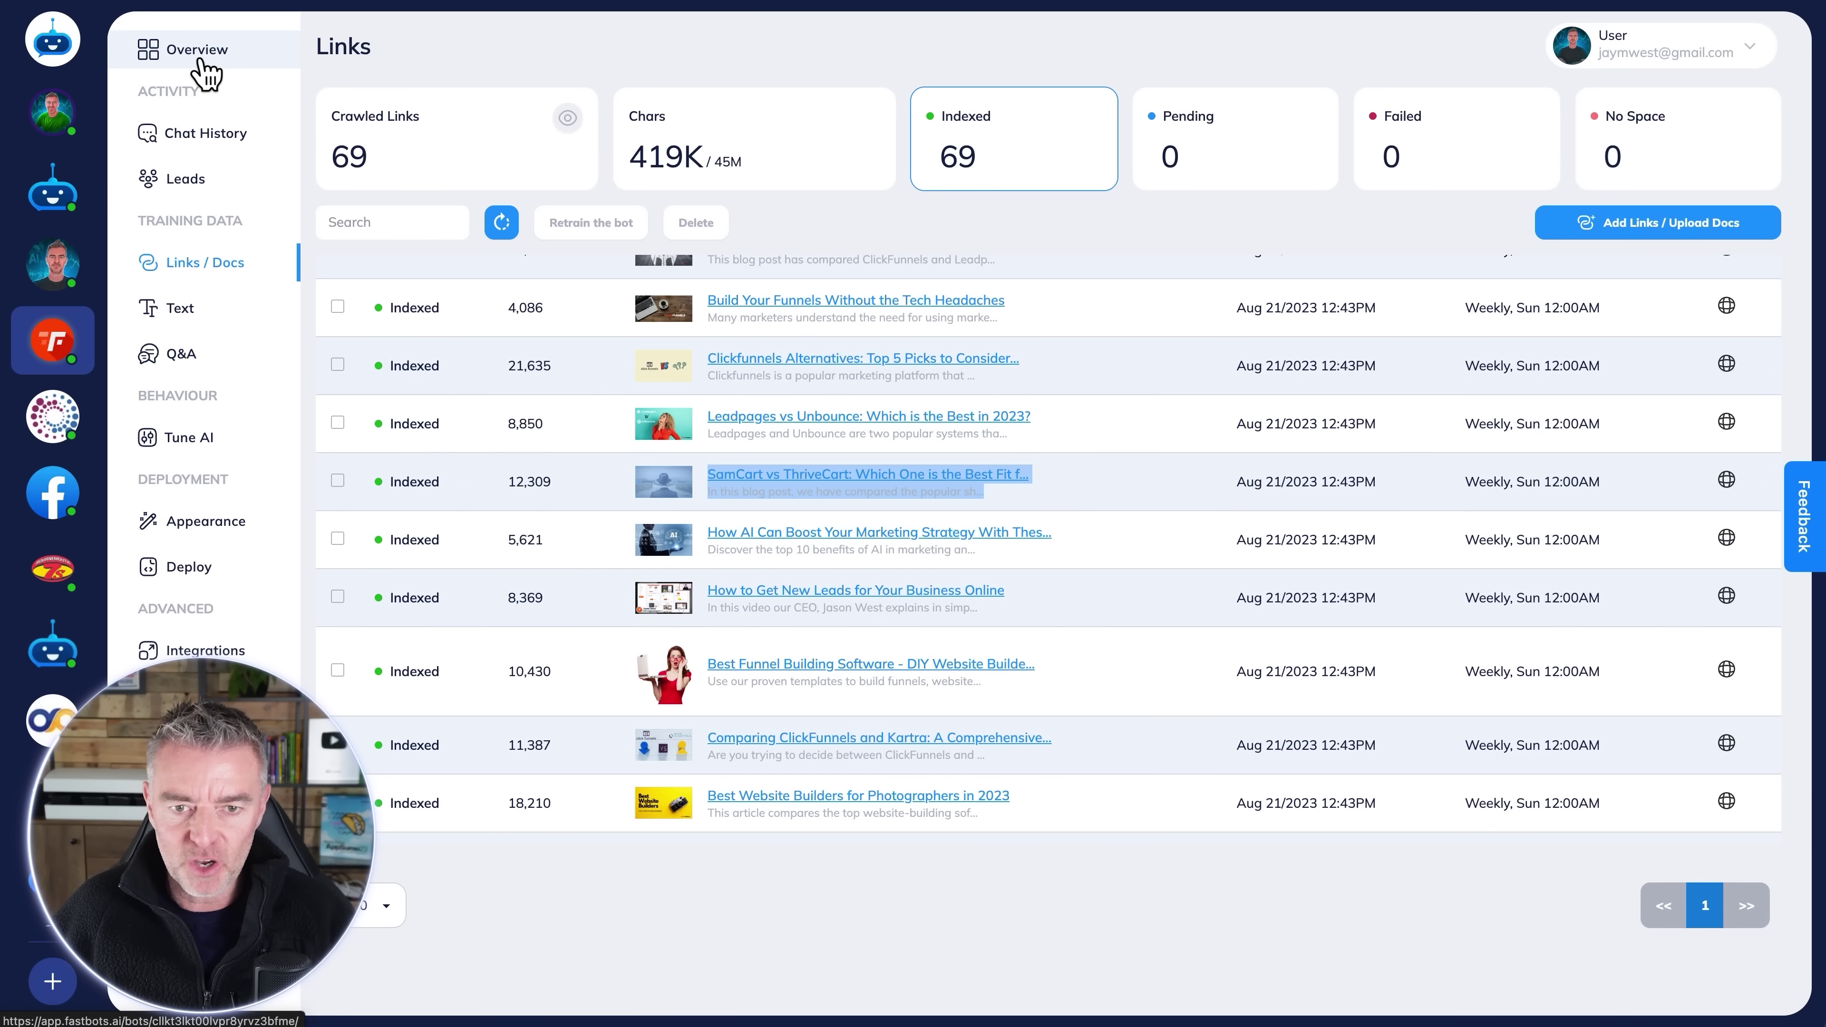
Step: Ask the bot "Tell me about Fast Funnels?" in the overview's chat preview and read its reply
left_click(202, 65)
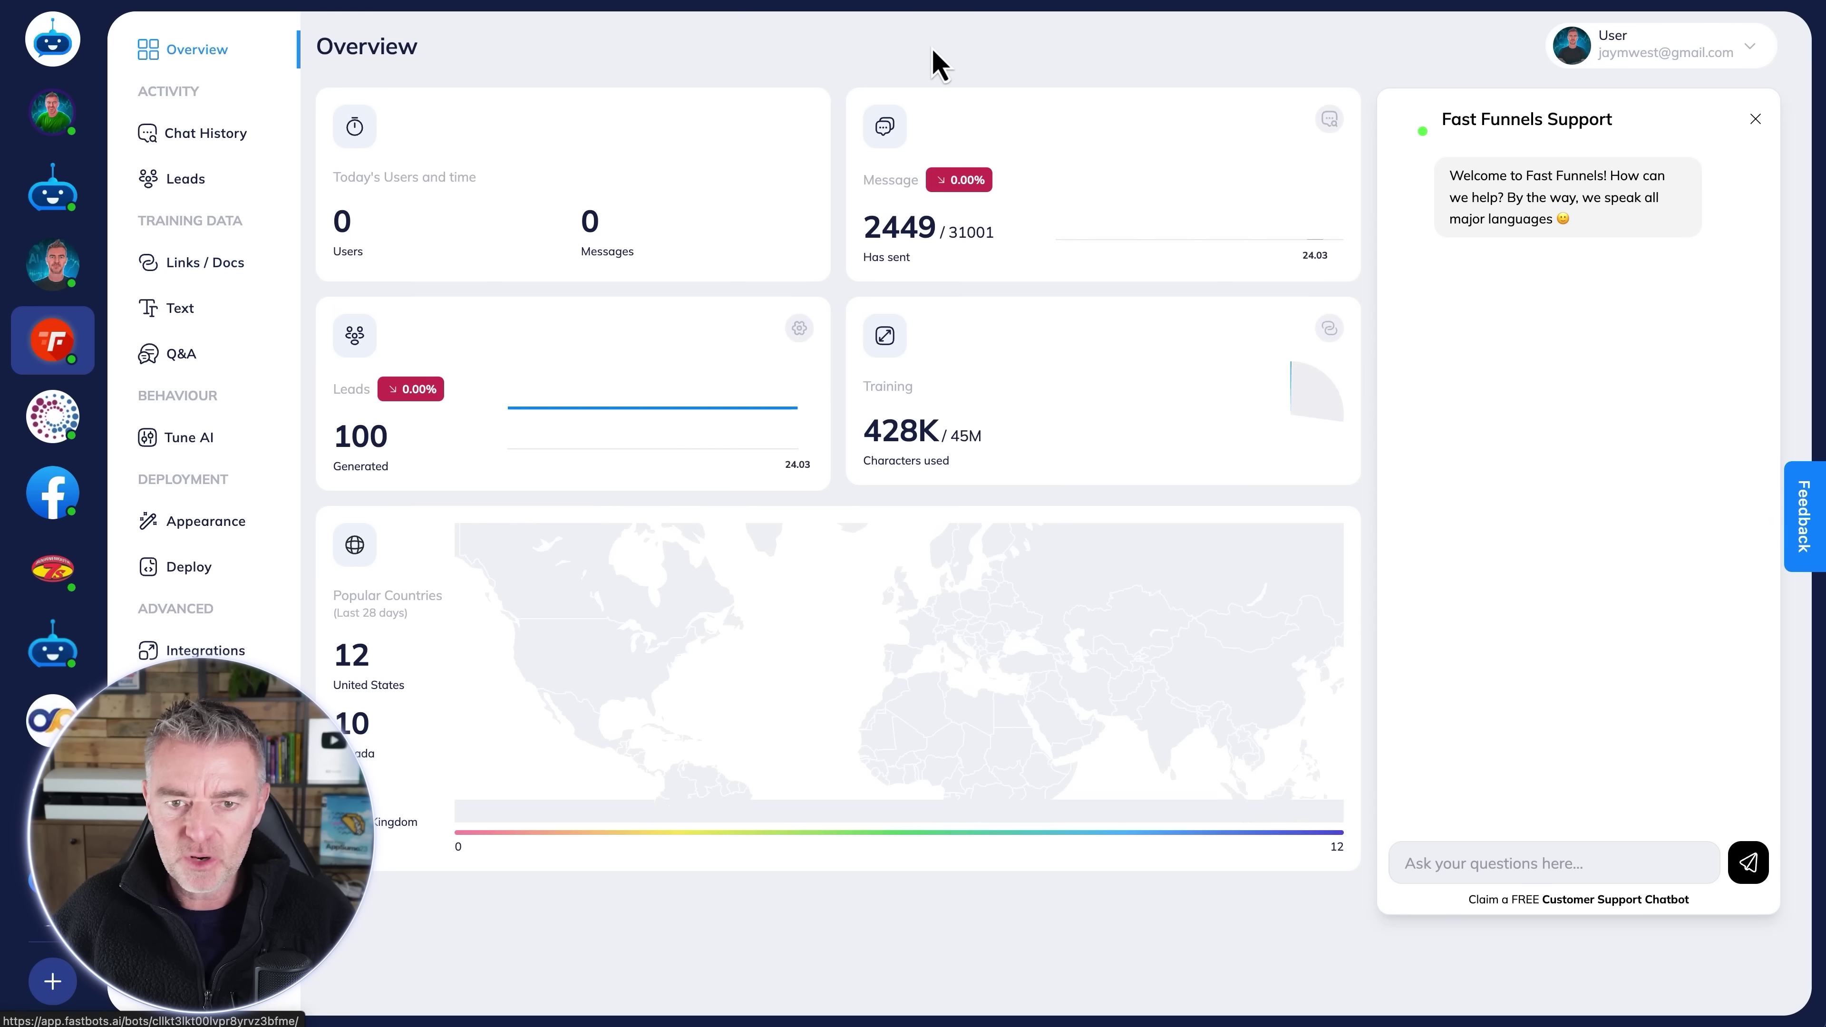
left_click(1515, 871)
type("Tell me about F")
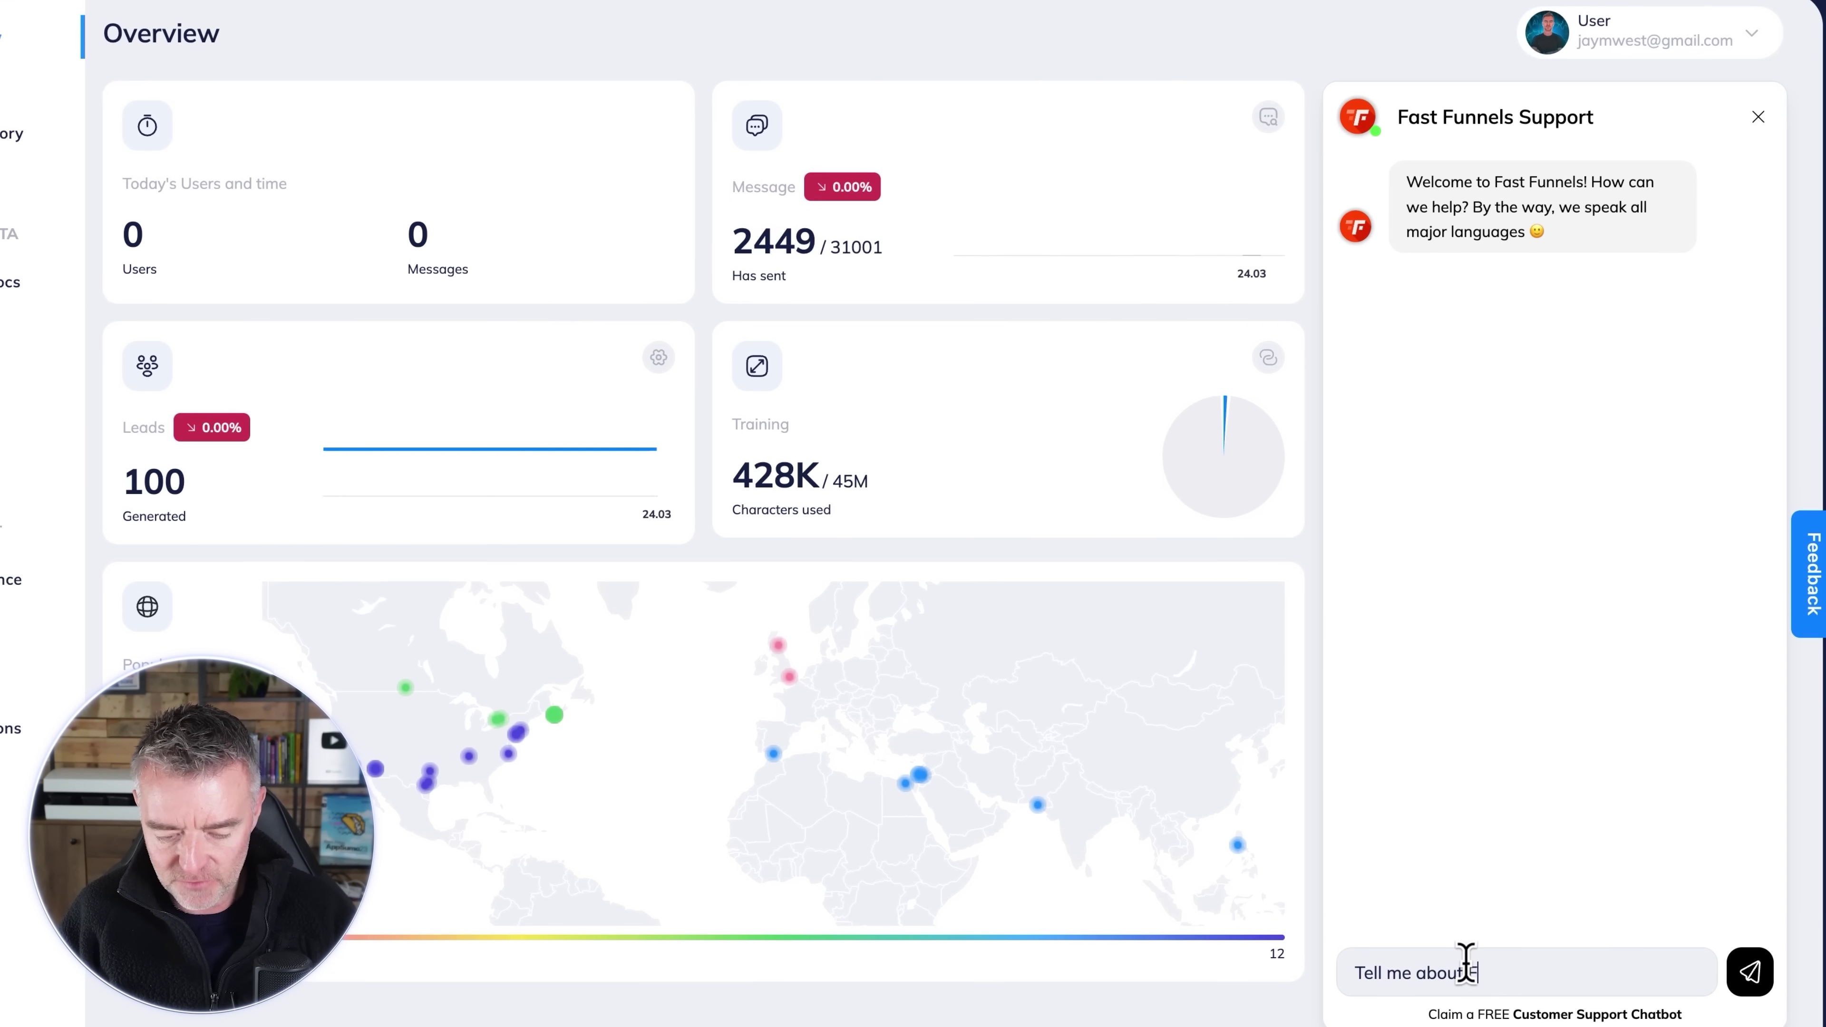
type("ast Funnels?")
key("Return")
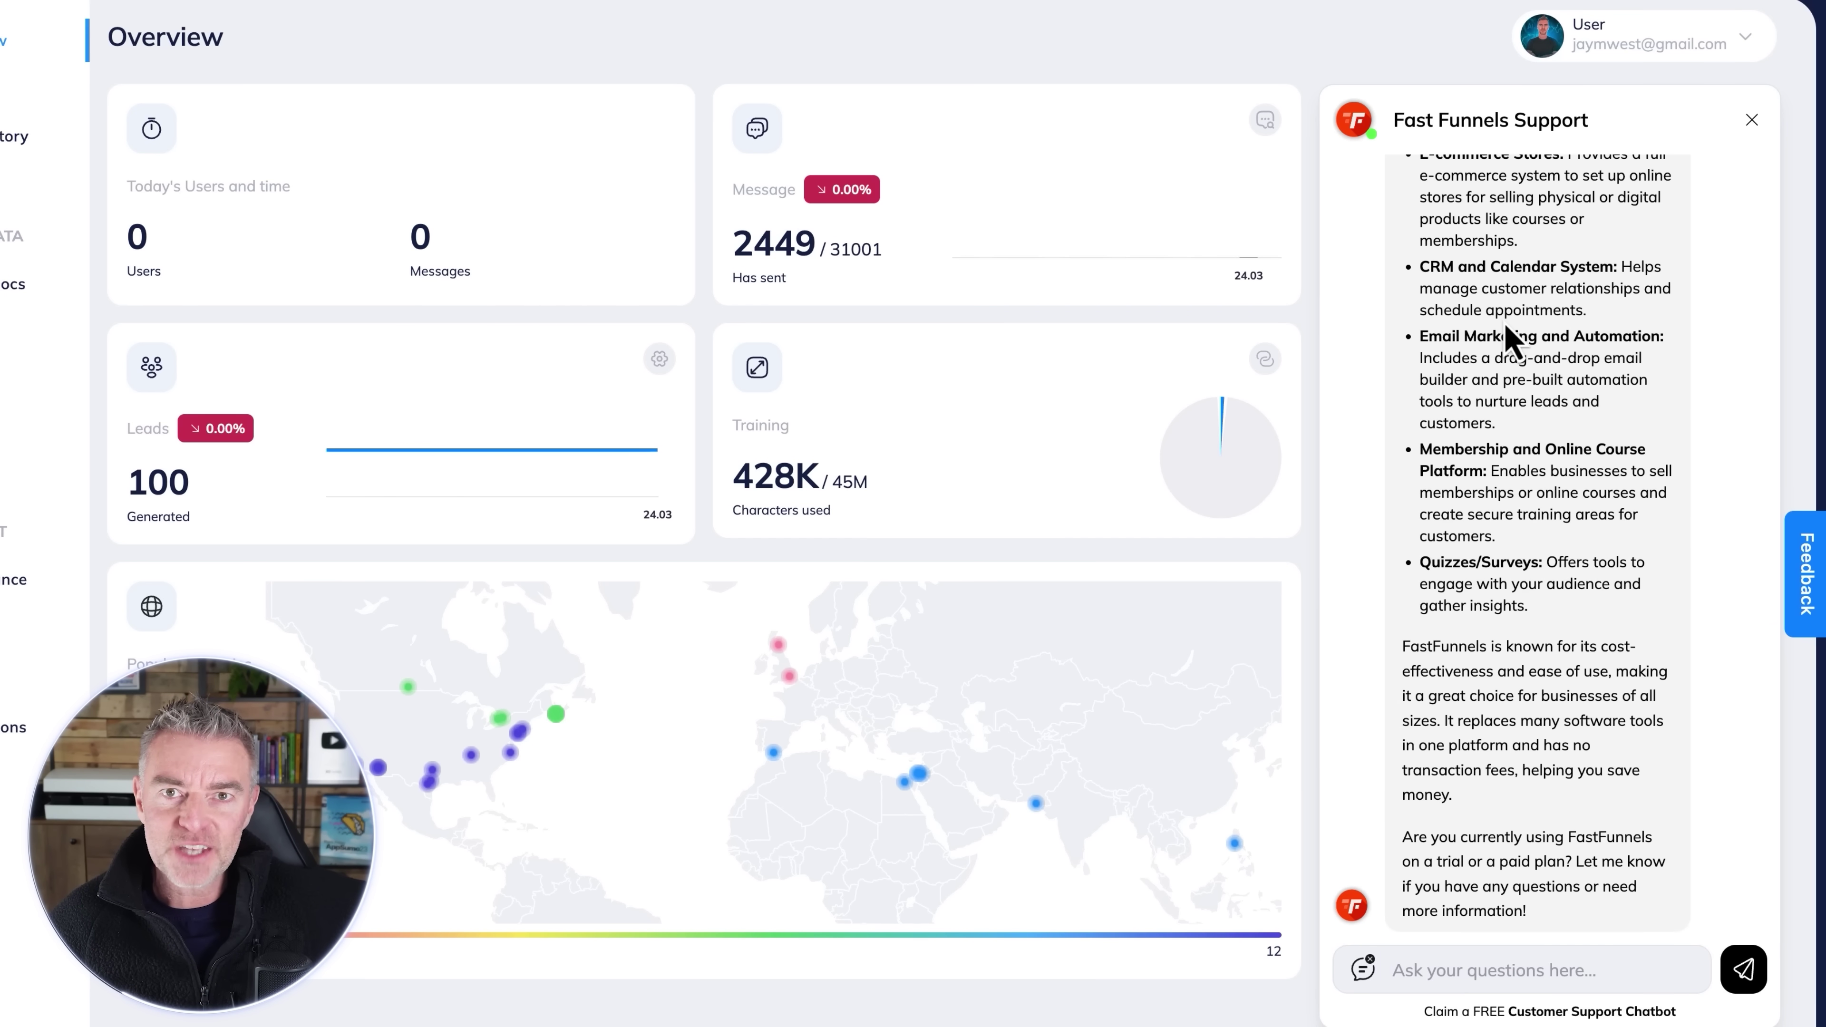
scroll(1505, 324, "up", 7)
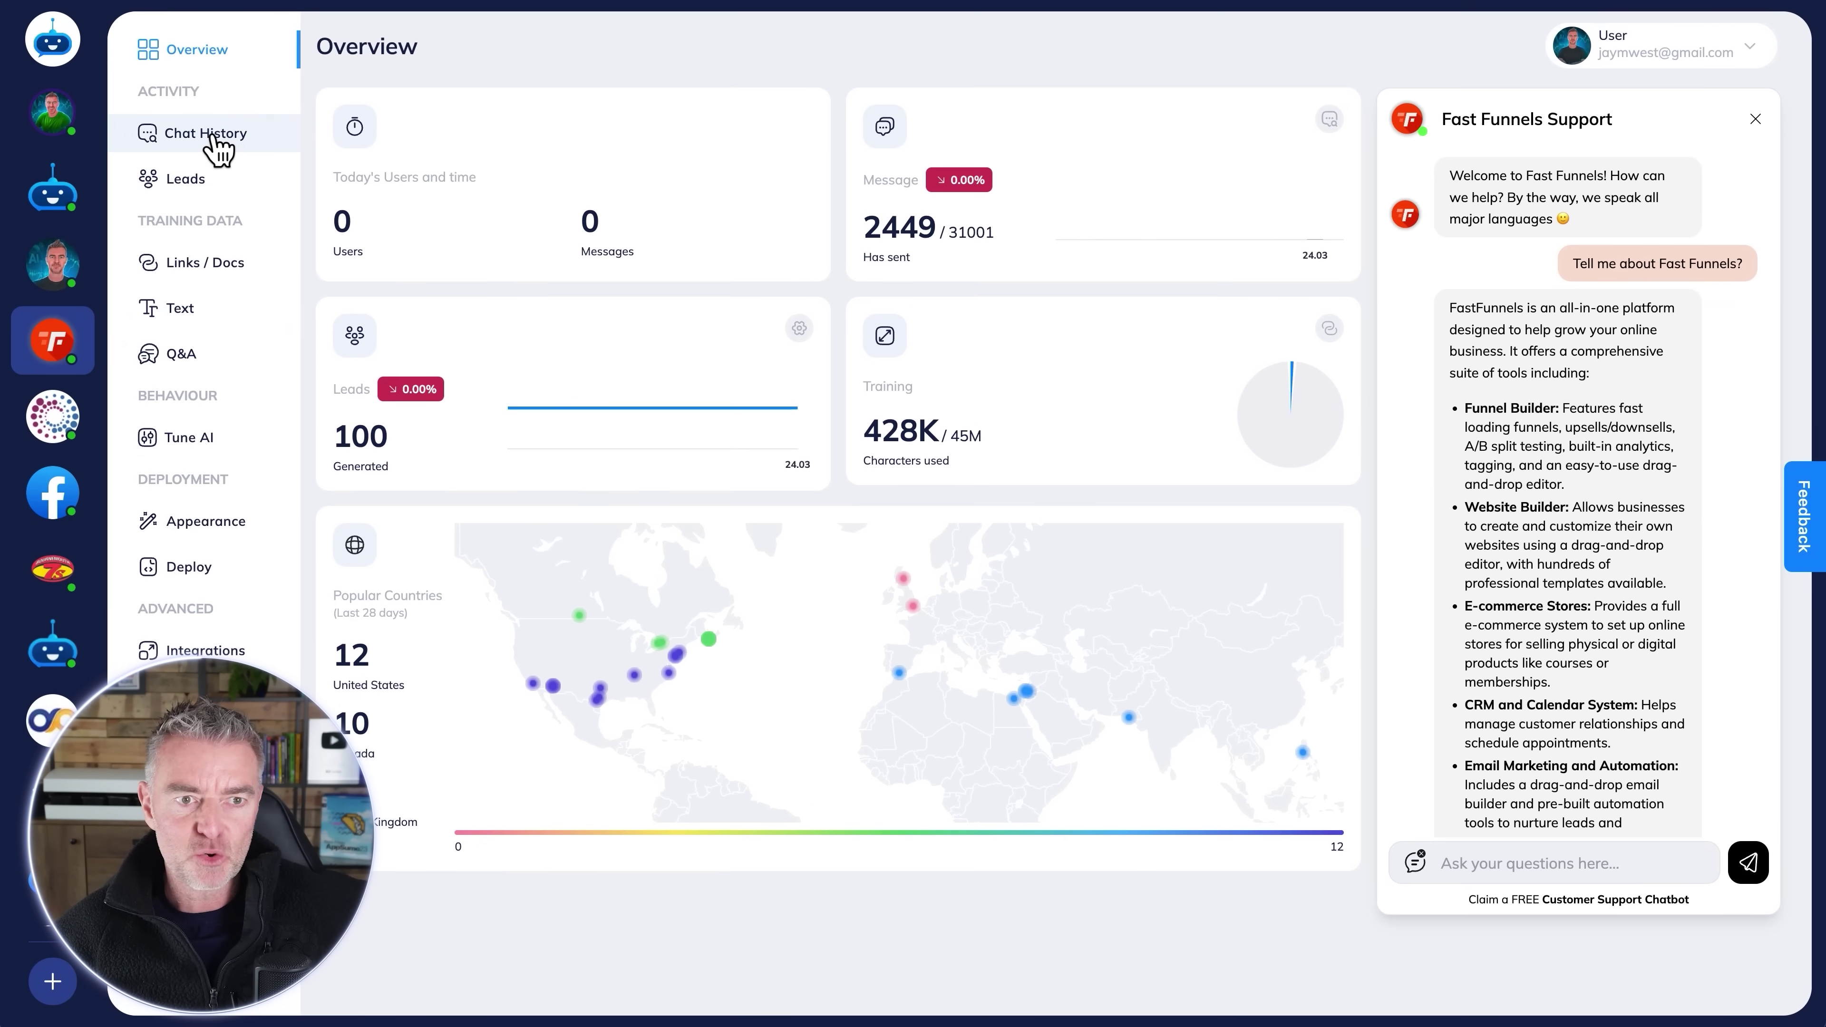
Step: View the full "Tell me about Fast Funnels?" conversation in the chat history and return to the conversation list
left_click(216, 141)
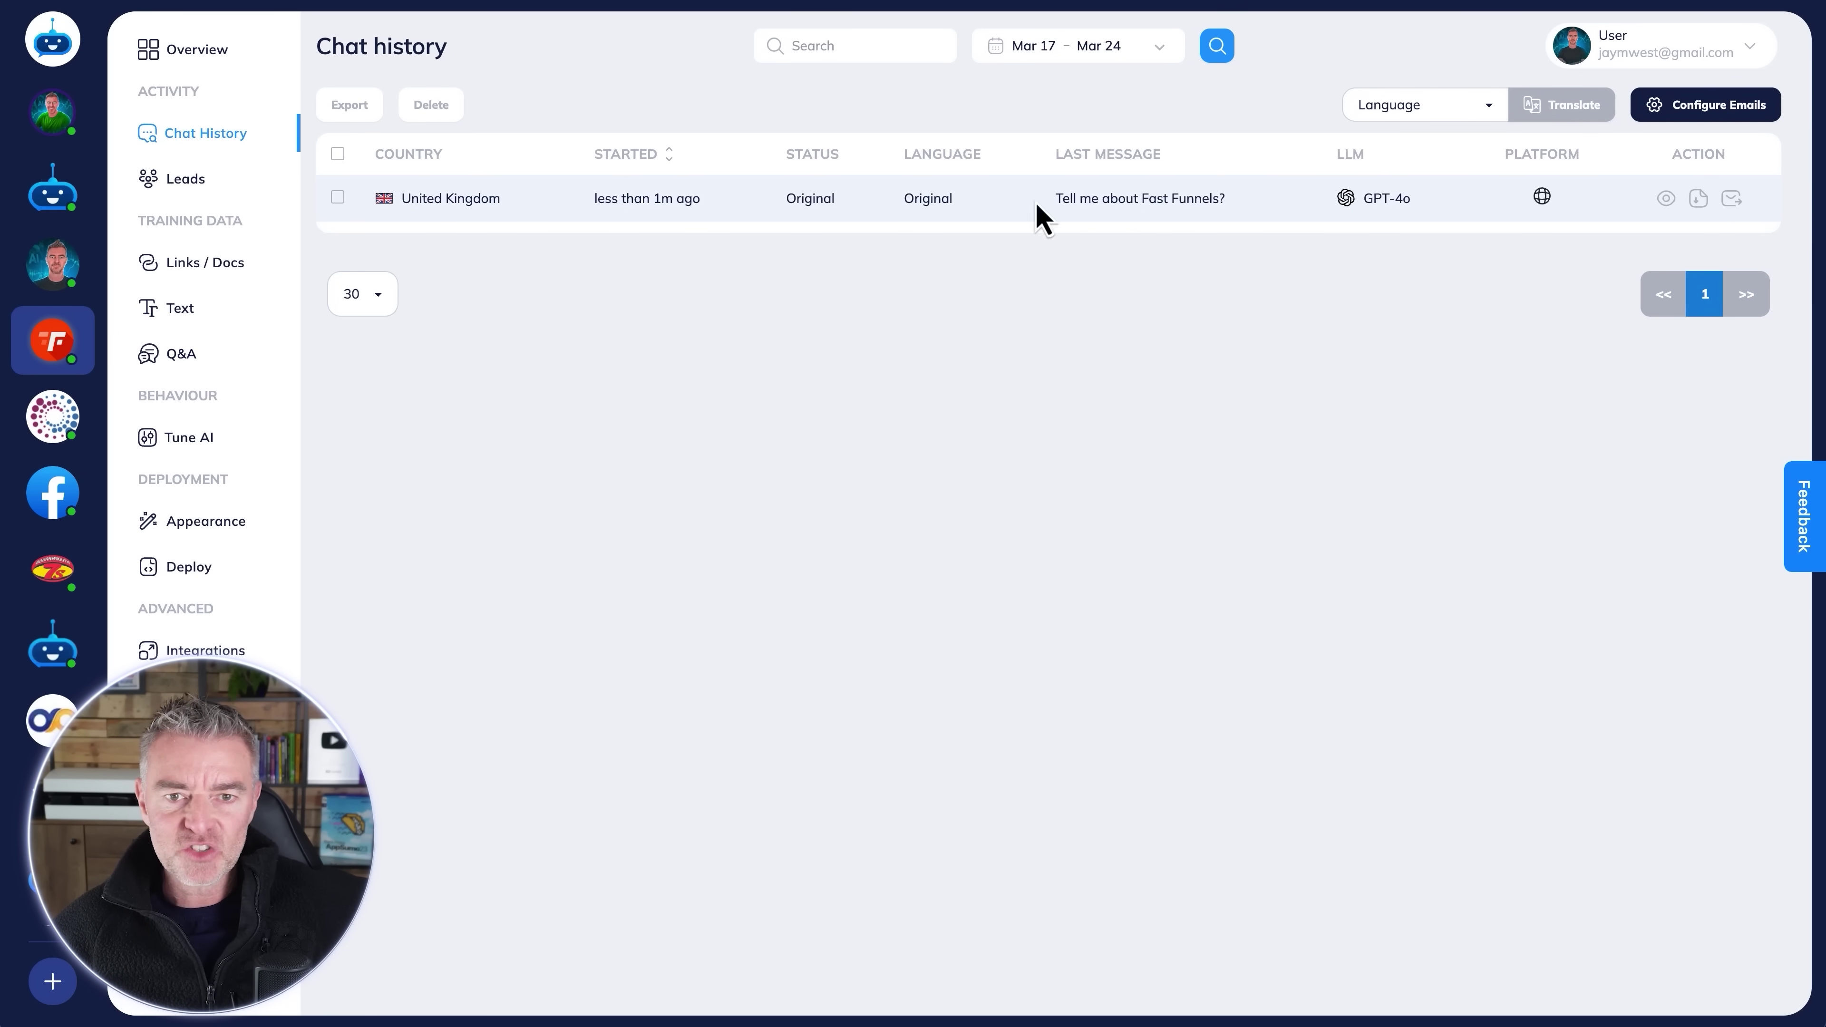
left_click(1666, 198)
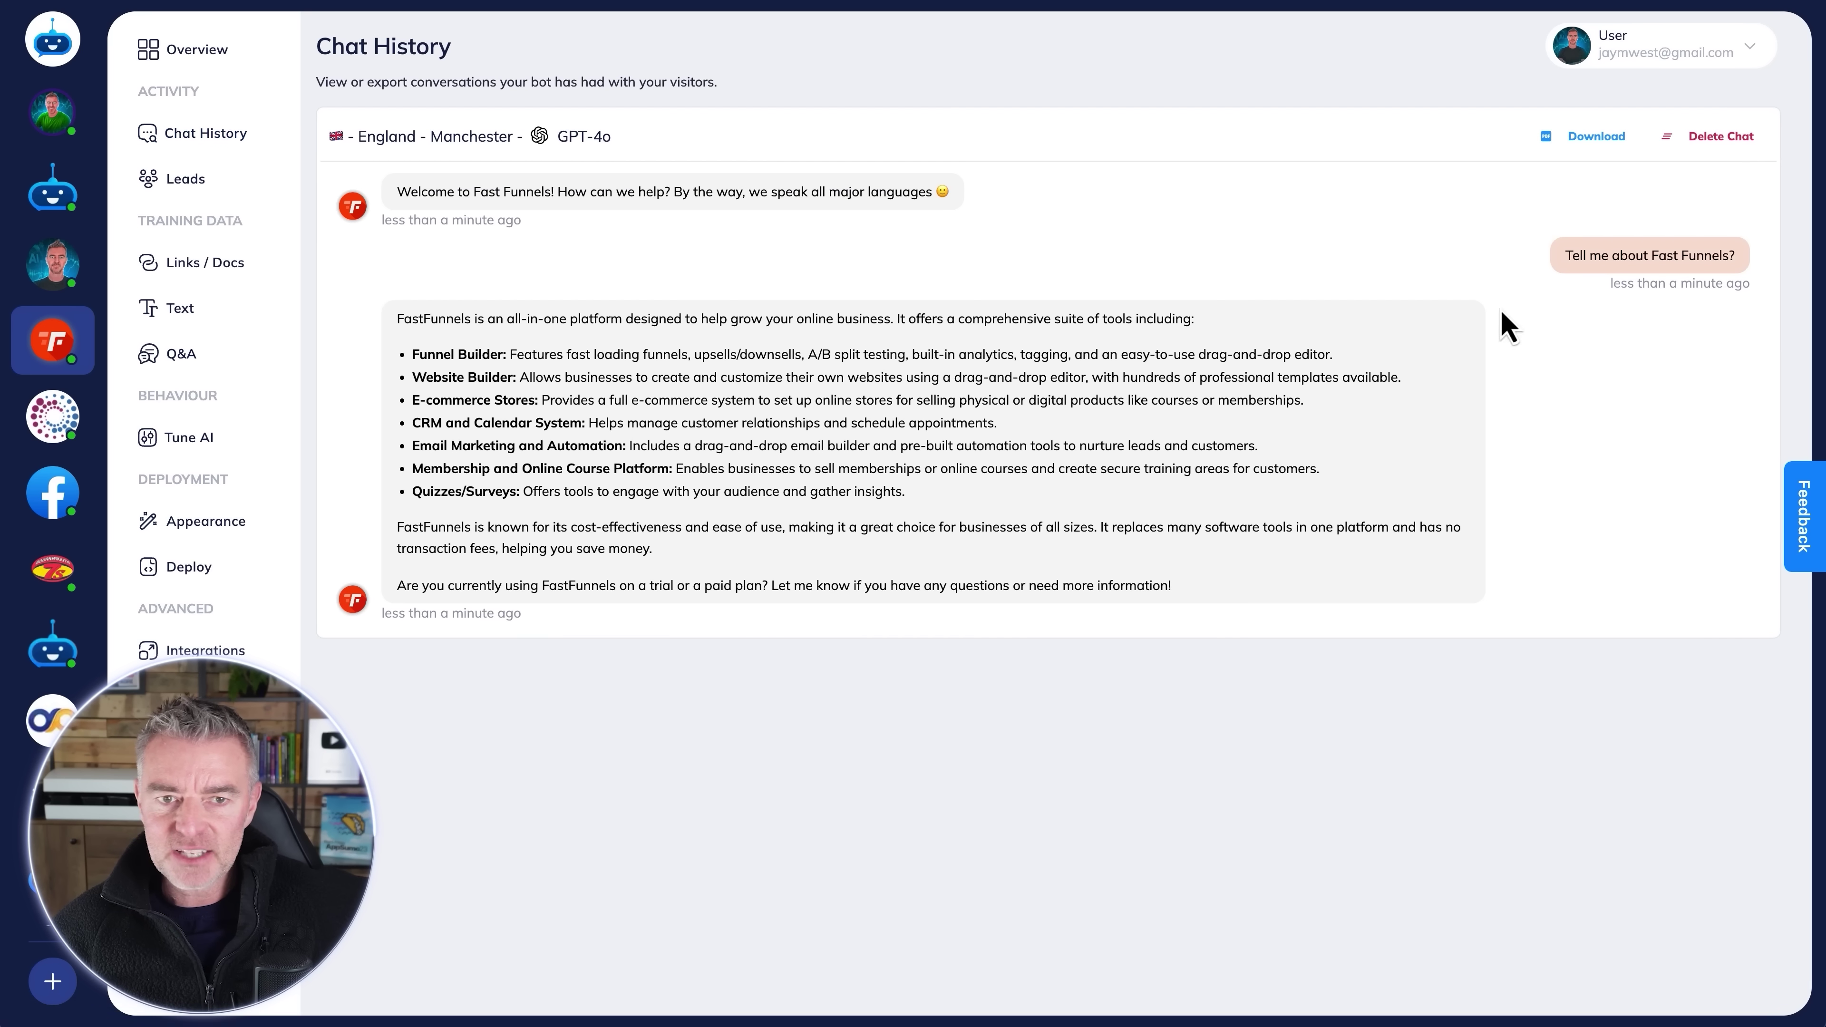
left_click(232, 132)
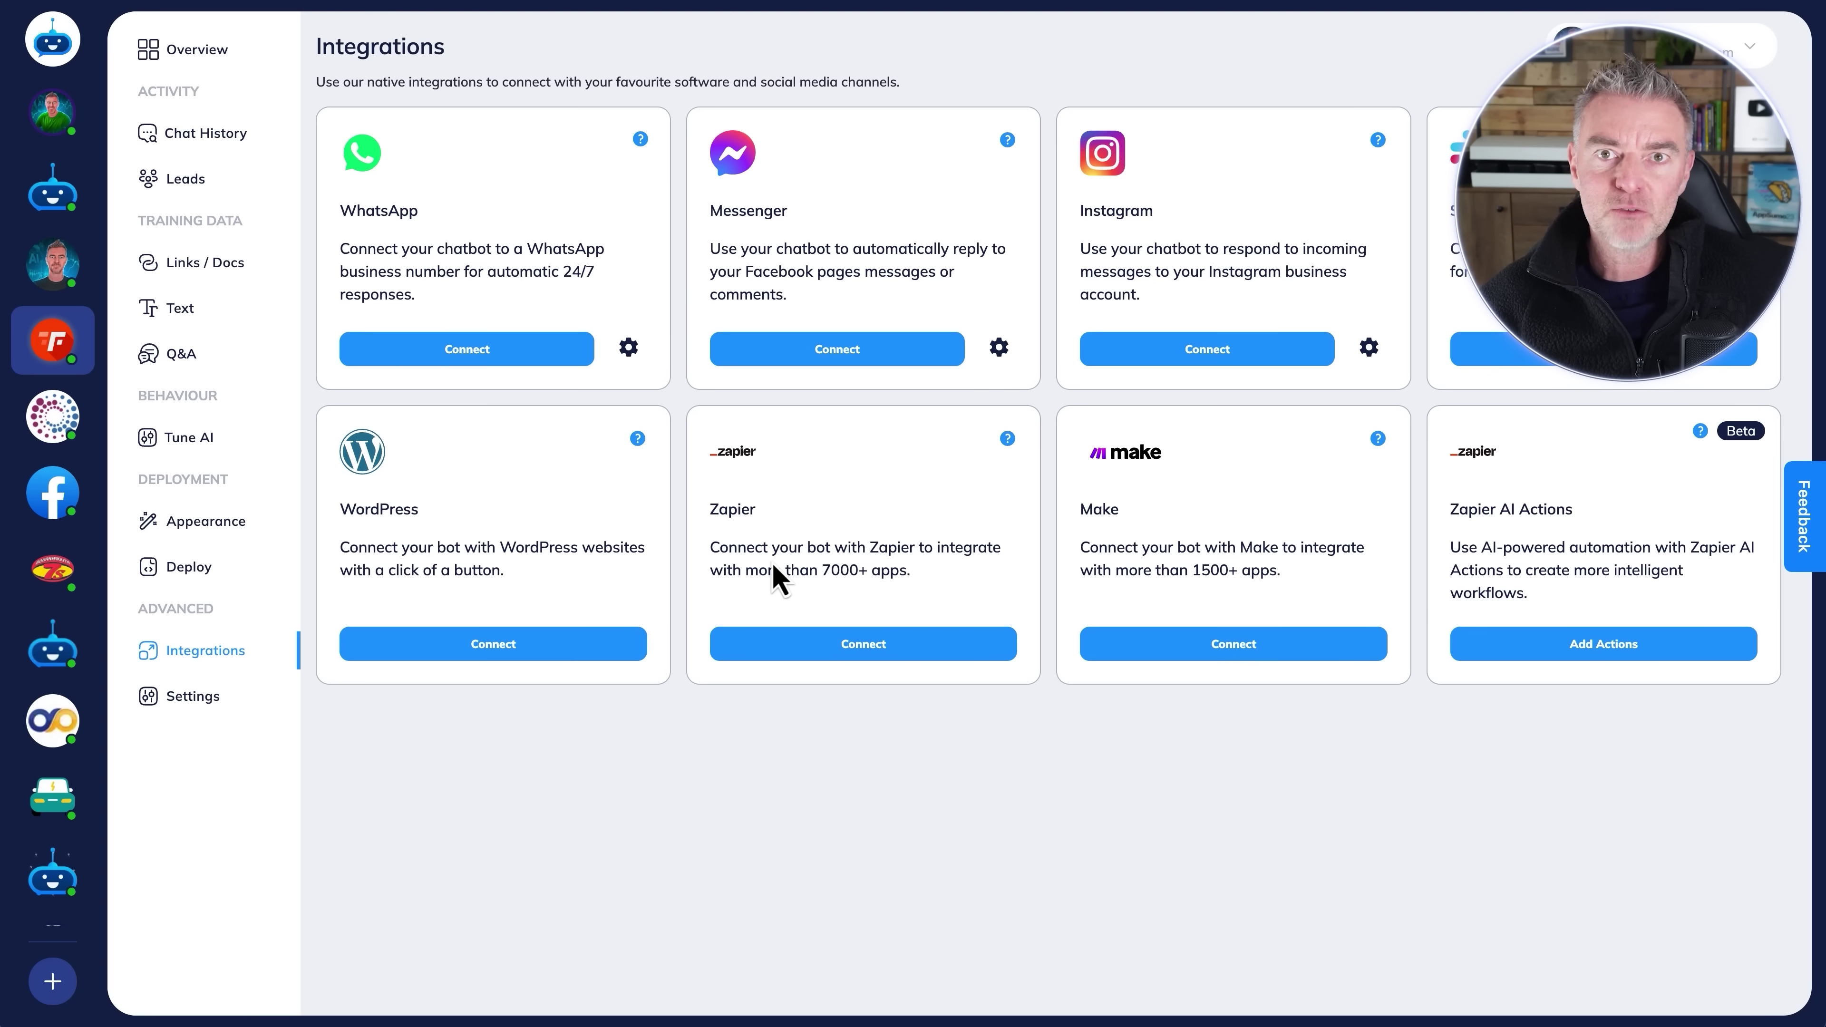
Step: Open the WhatsApp integration settings and ask the bot "Does FastFunnels have a membership site feature?" in the phone's WhatsApp chat
left_click(629, 348)
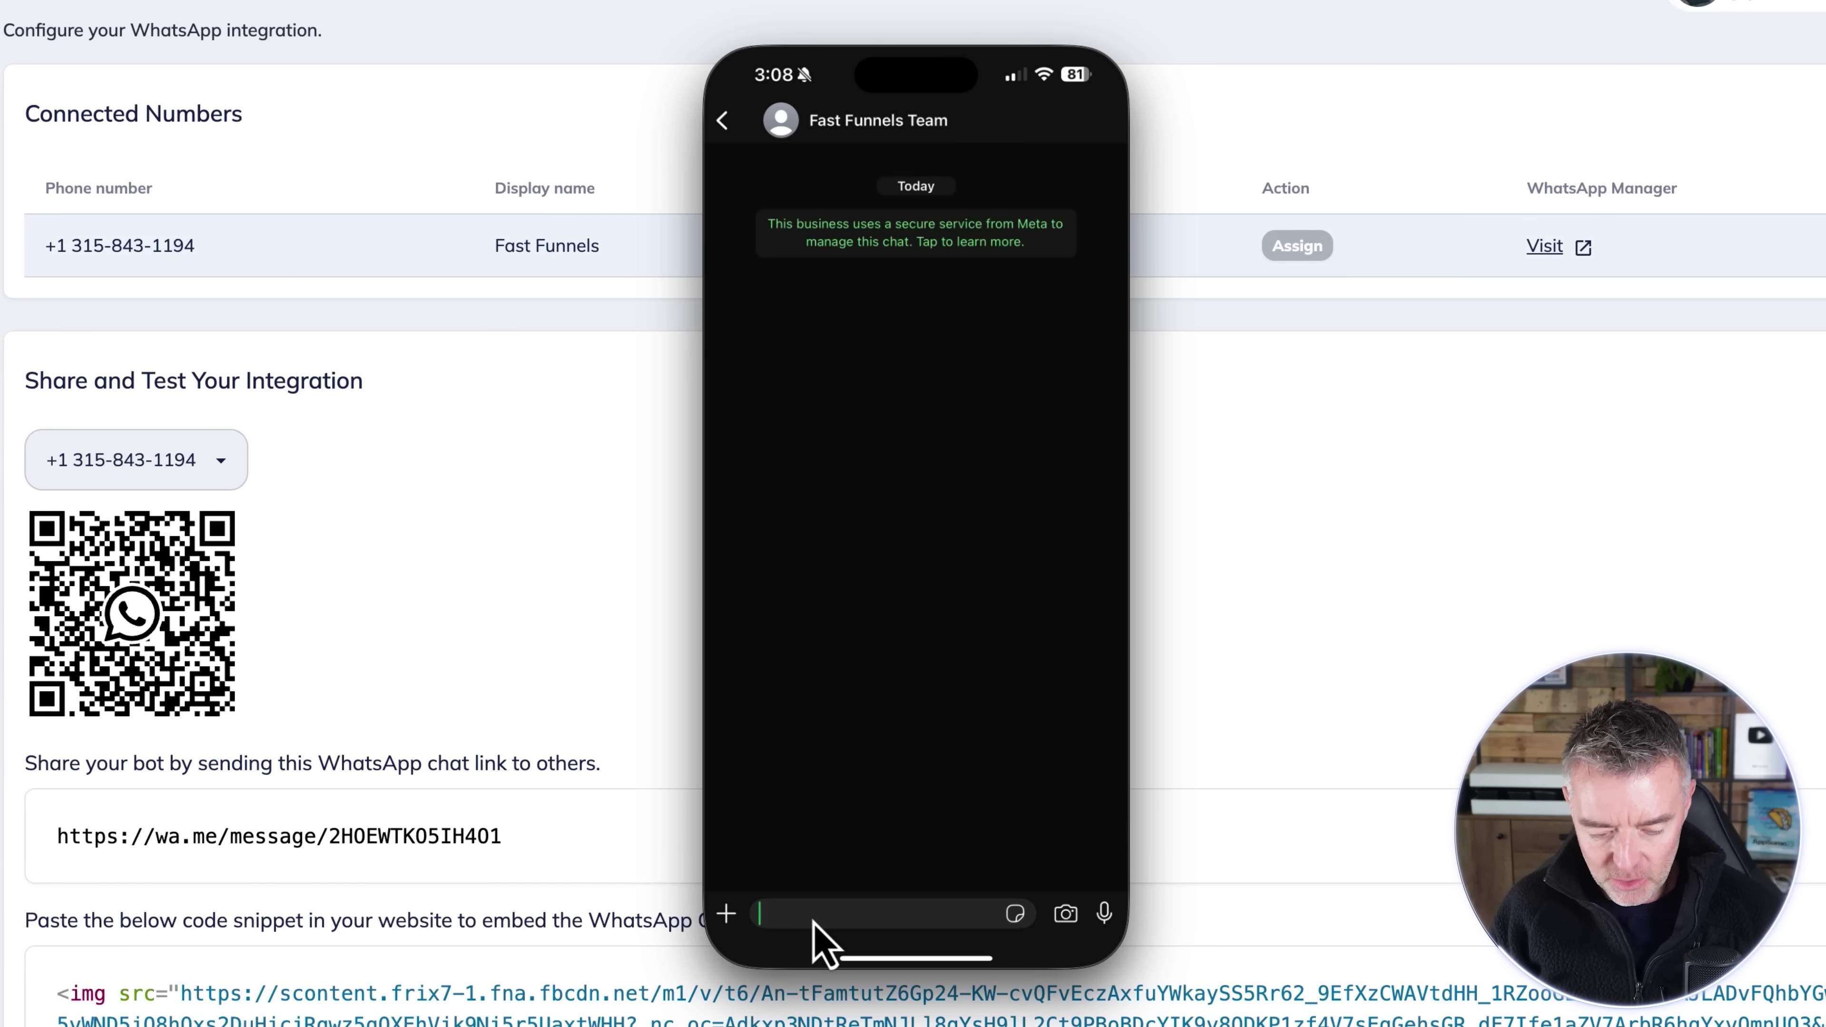
type("Does ")
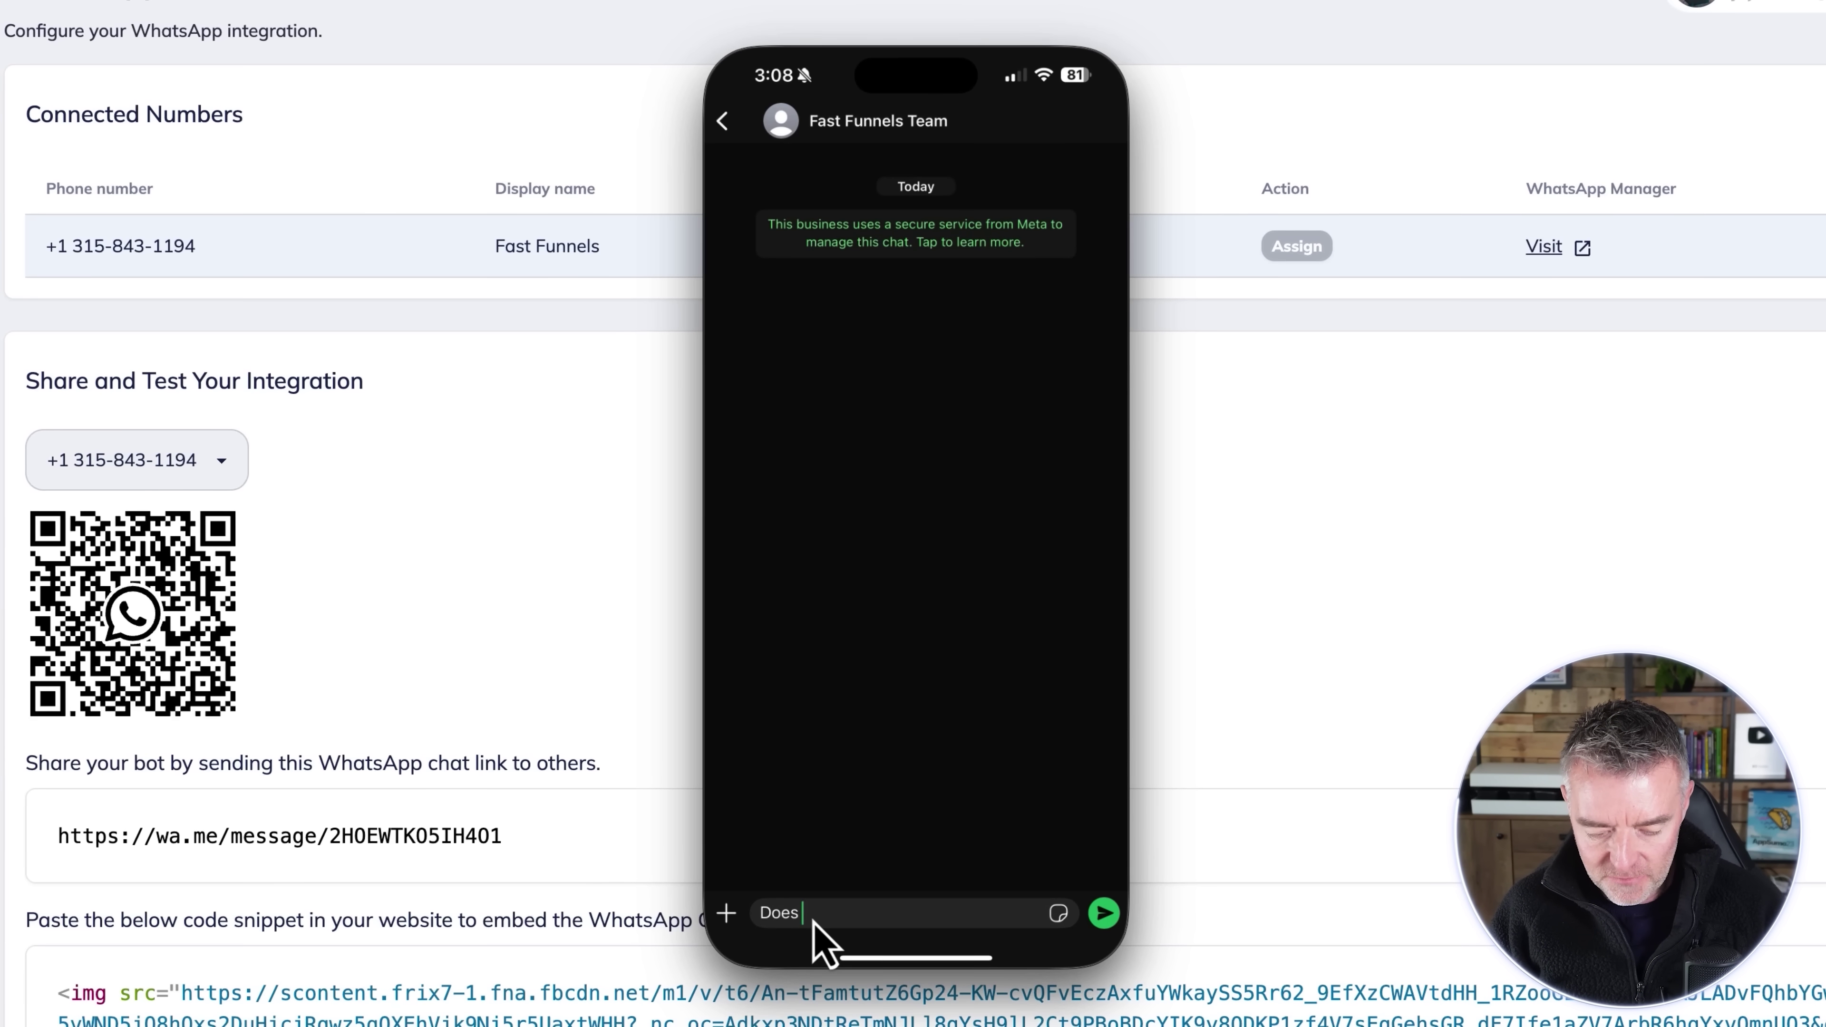
type("FastFunnels have a mem")
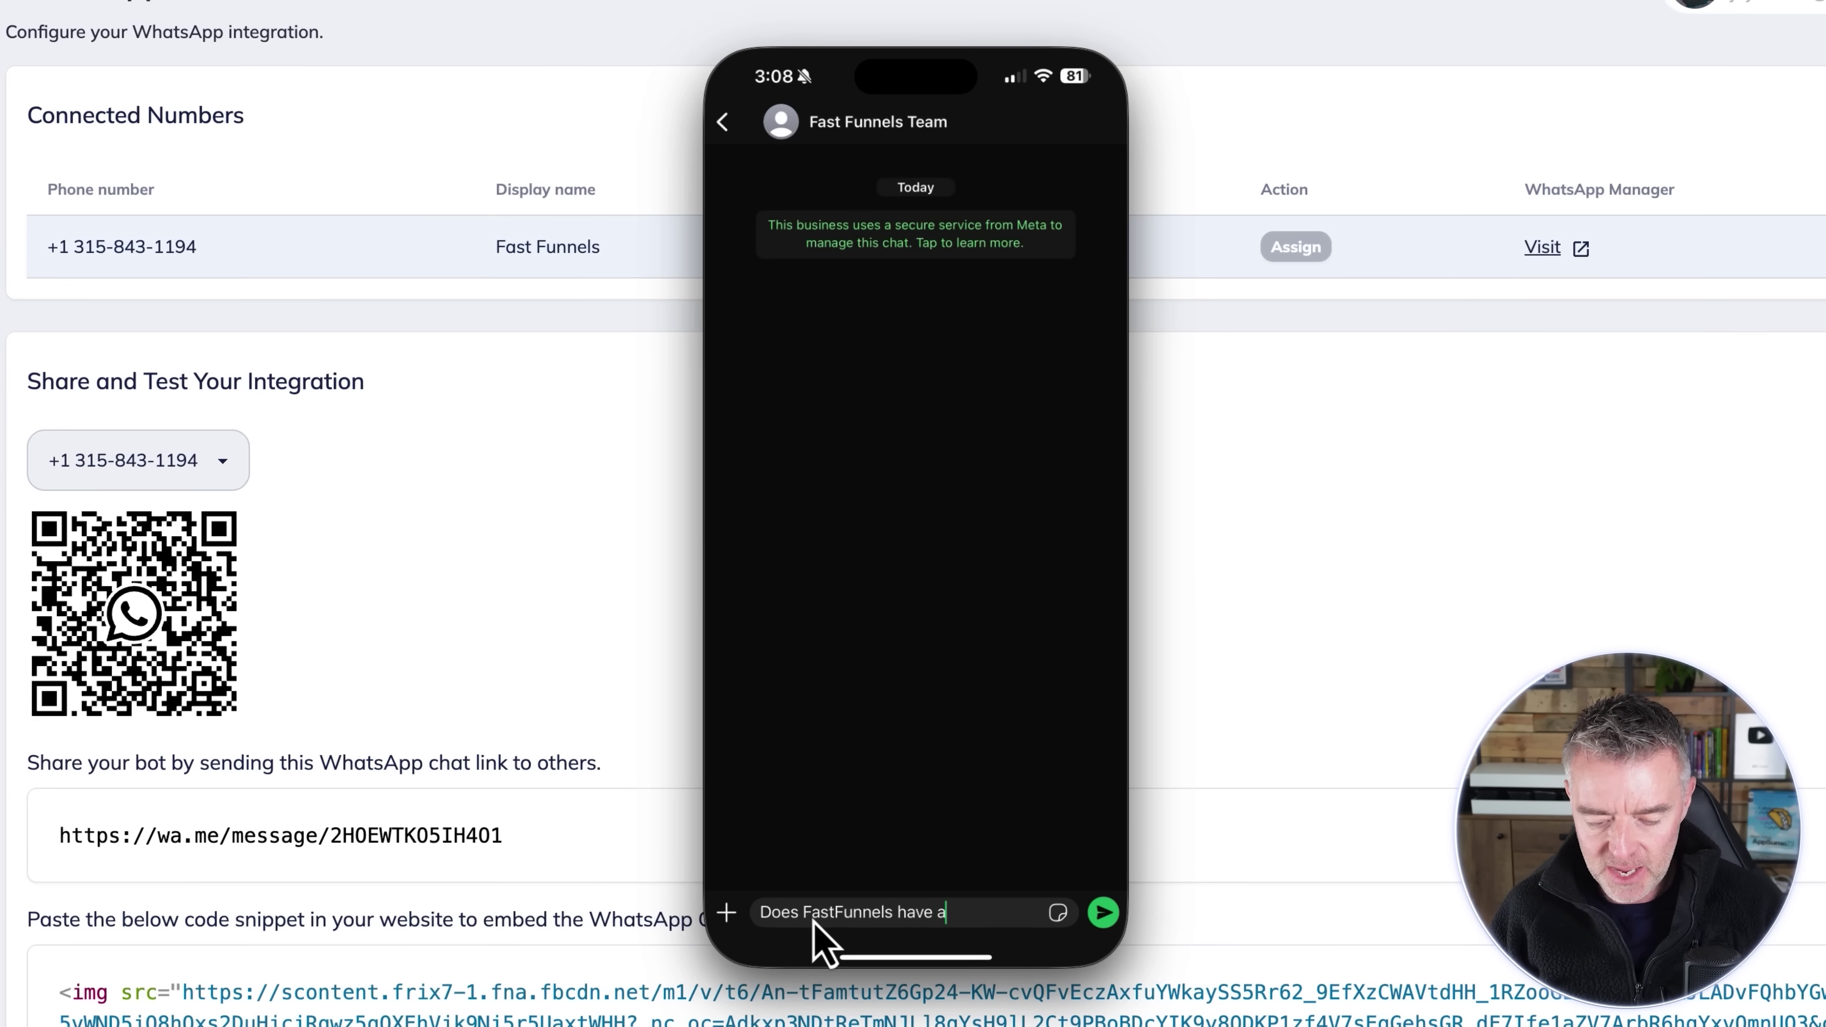
type("bership site f")
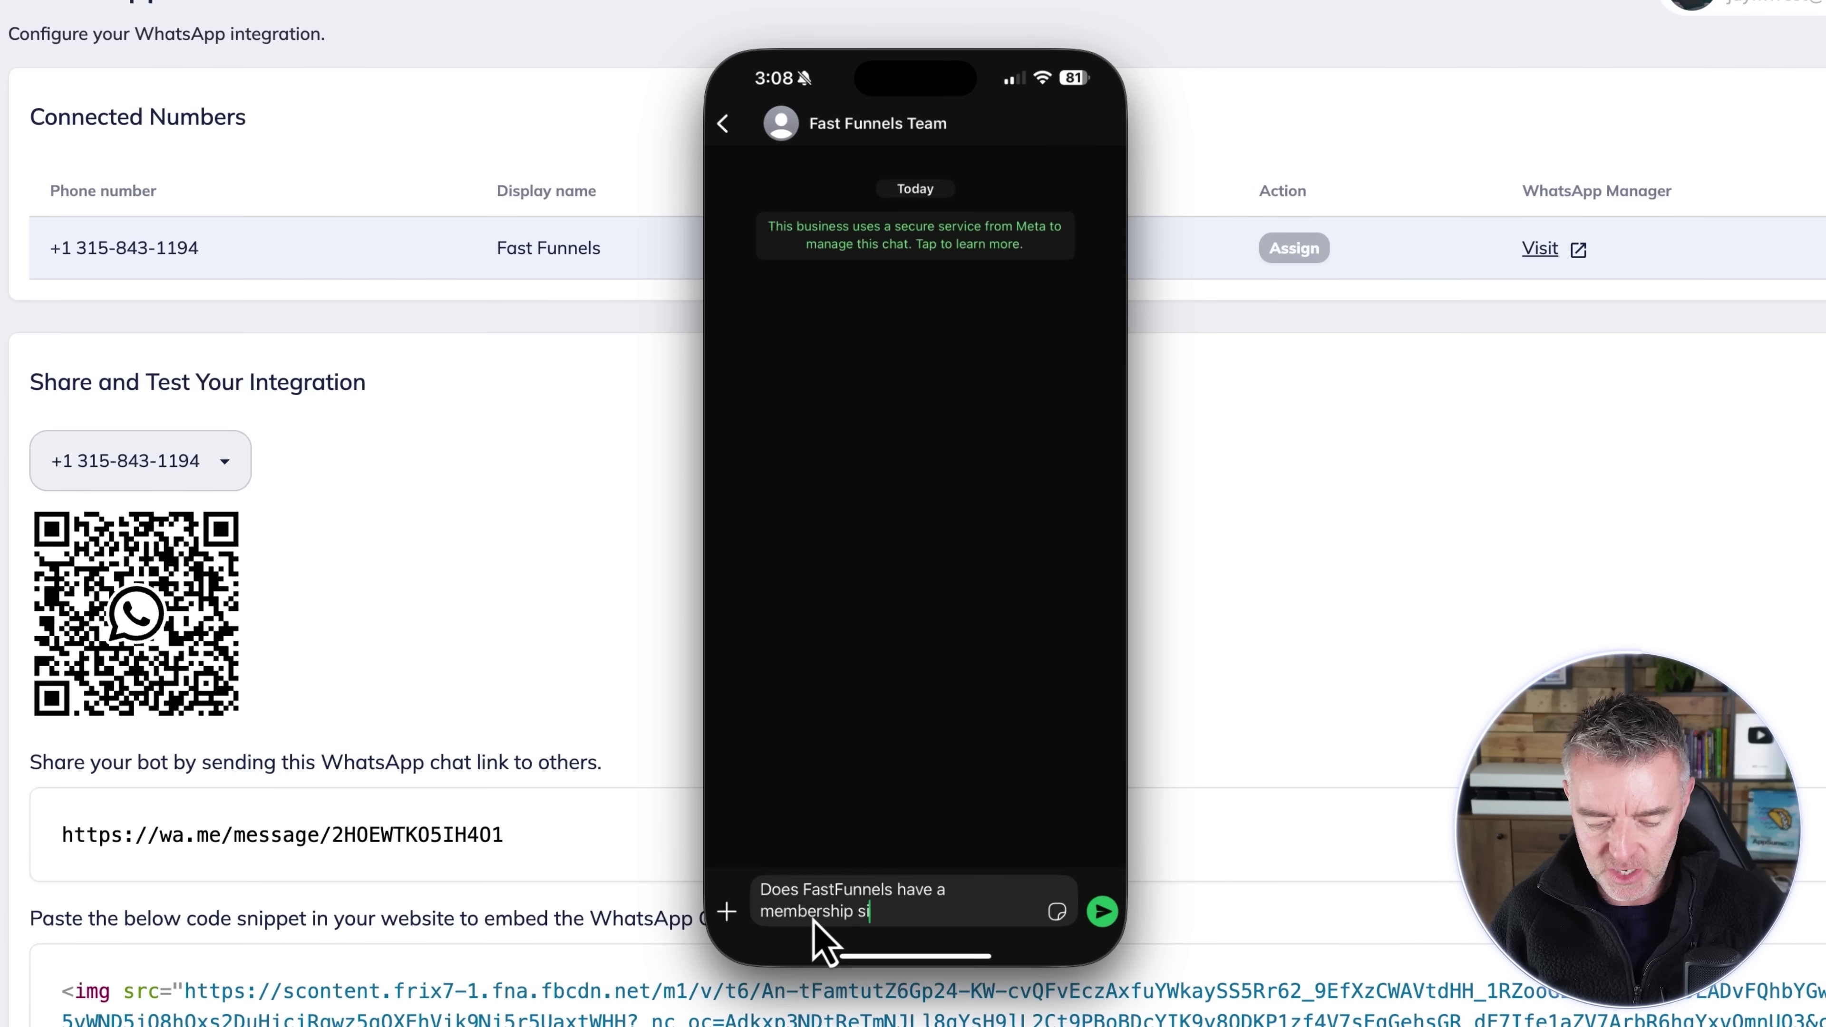
type("eature?")
key("Return")
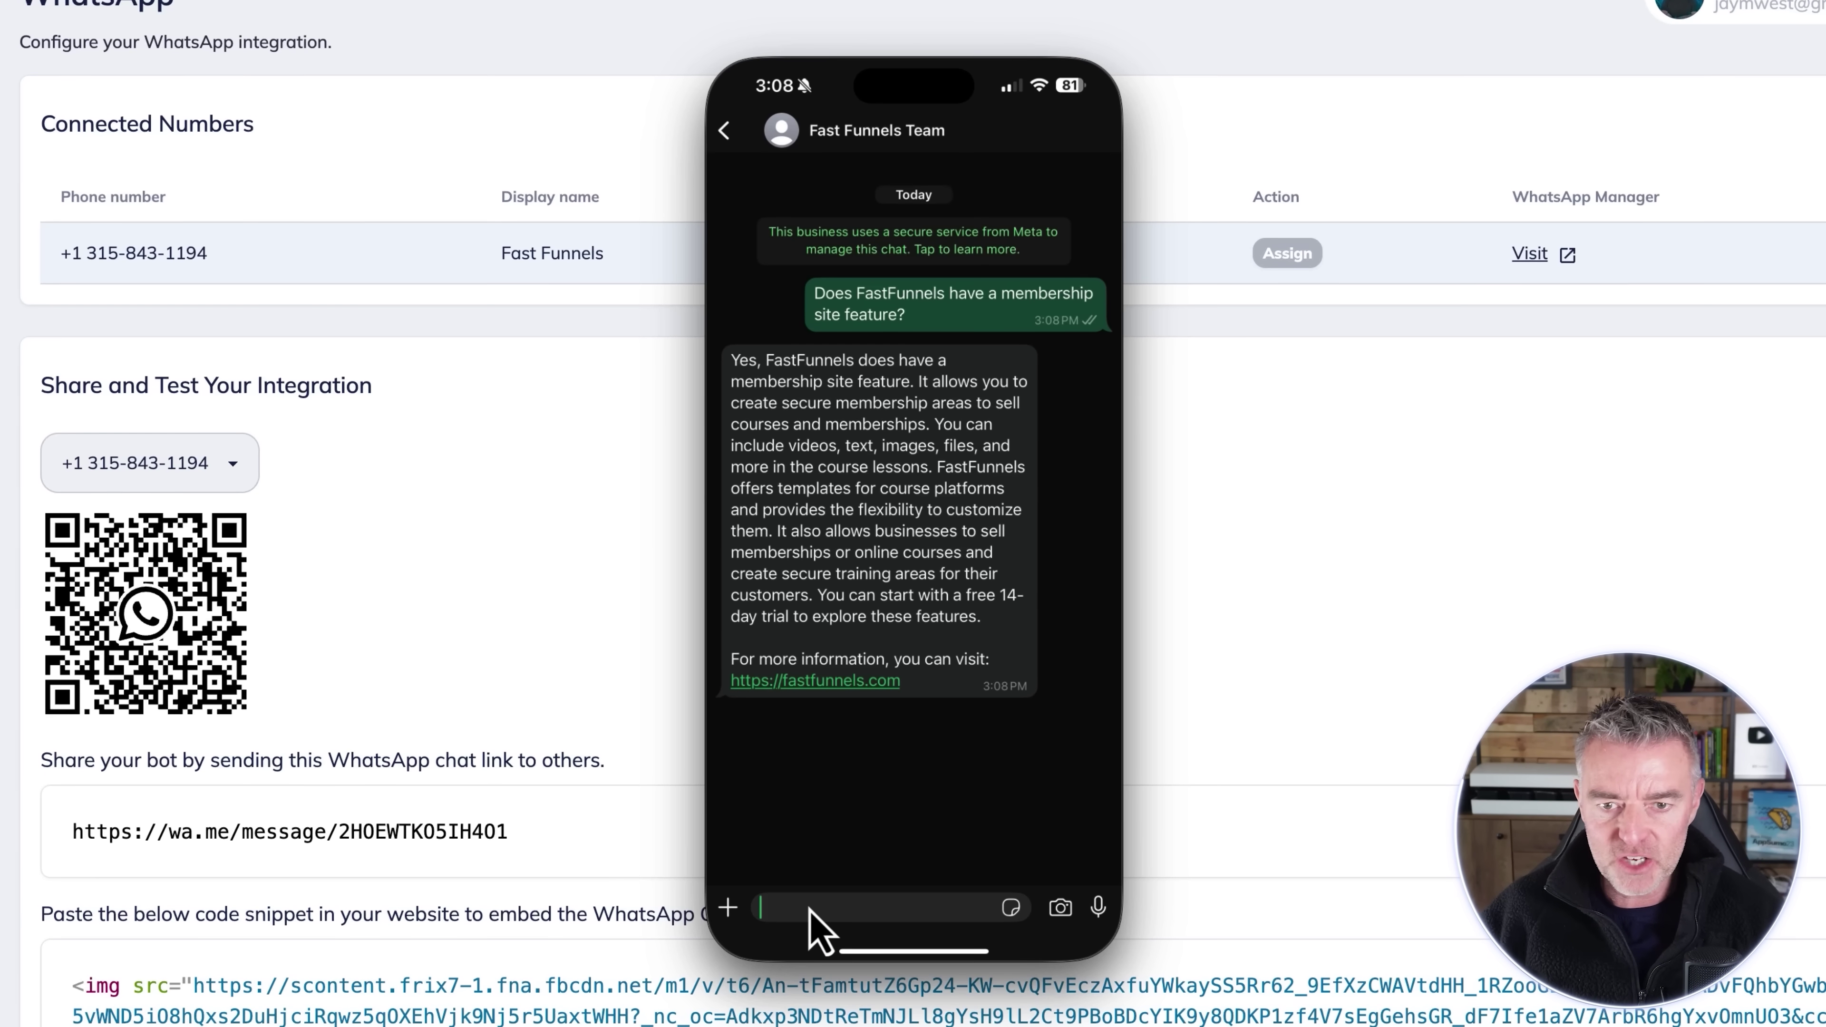
Step: Send "Thanks" in the WhatsApp chat, read the bot's reply and put the phone window away
type("Thanks")
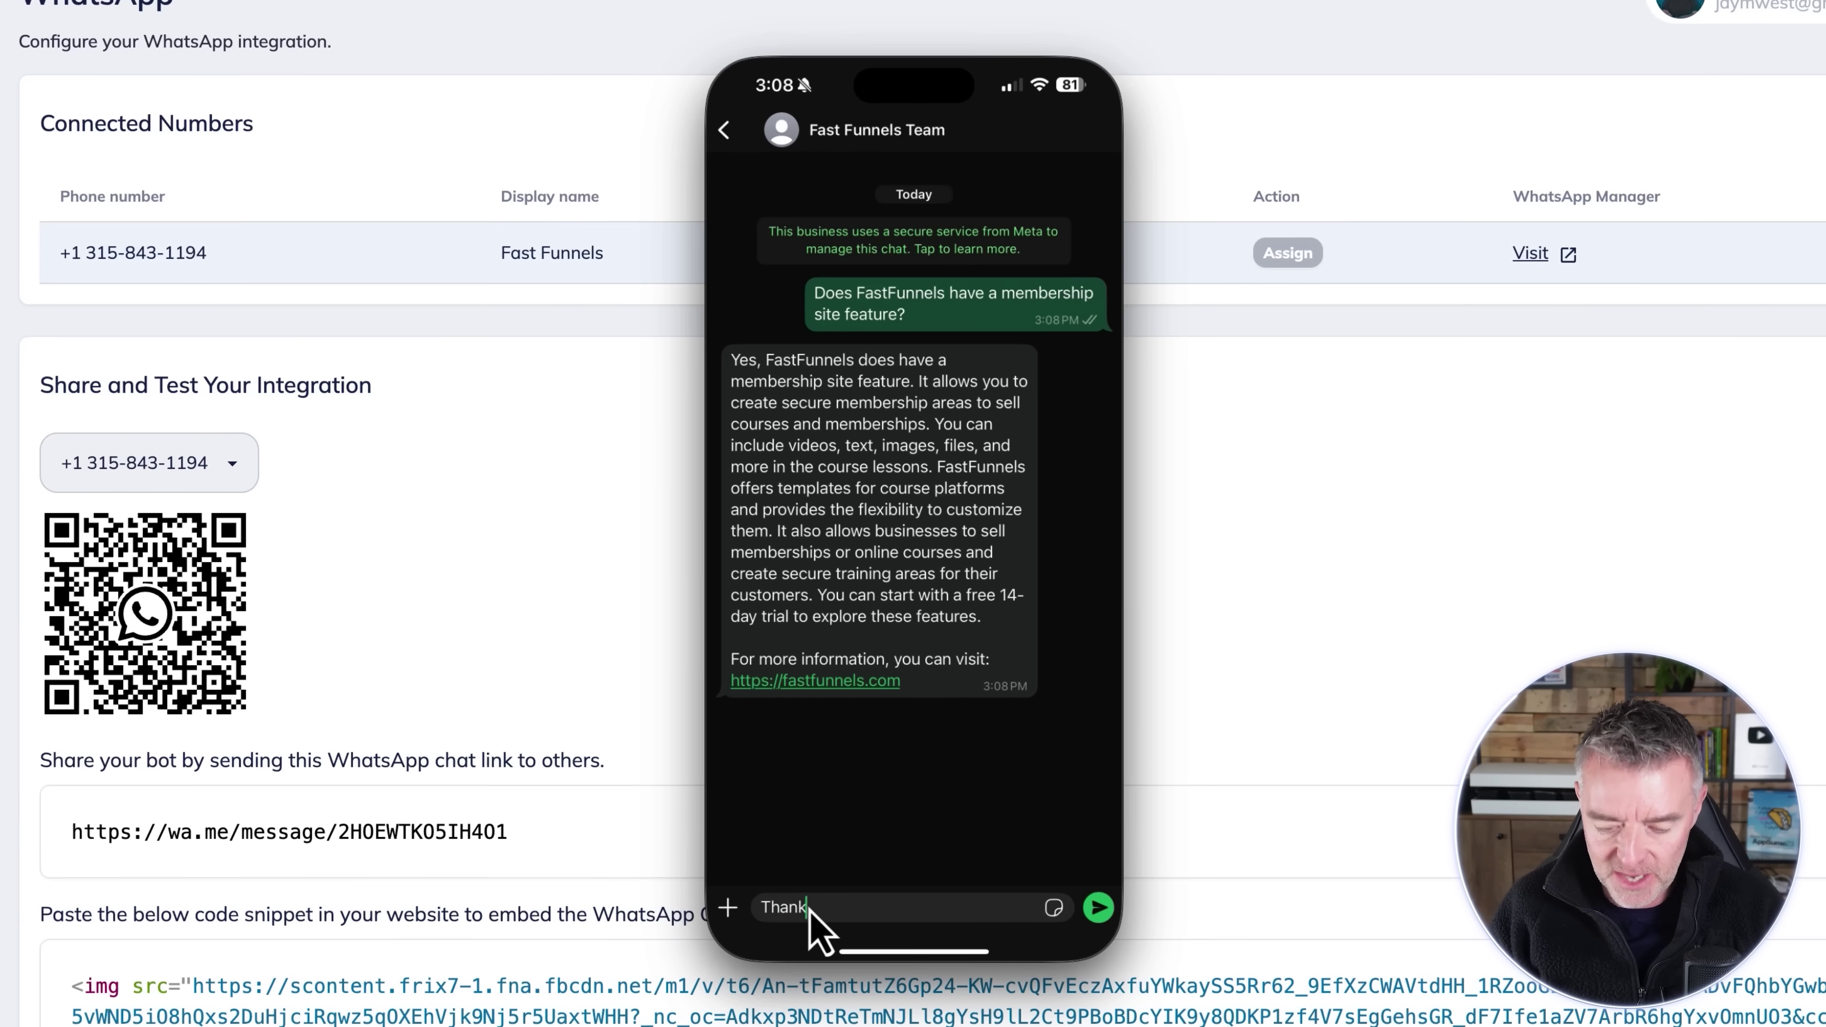
key("Return")
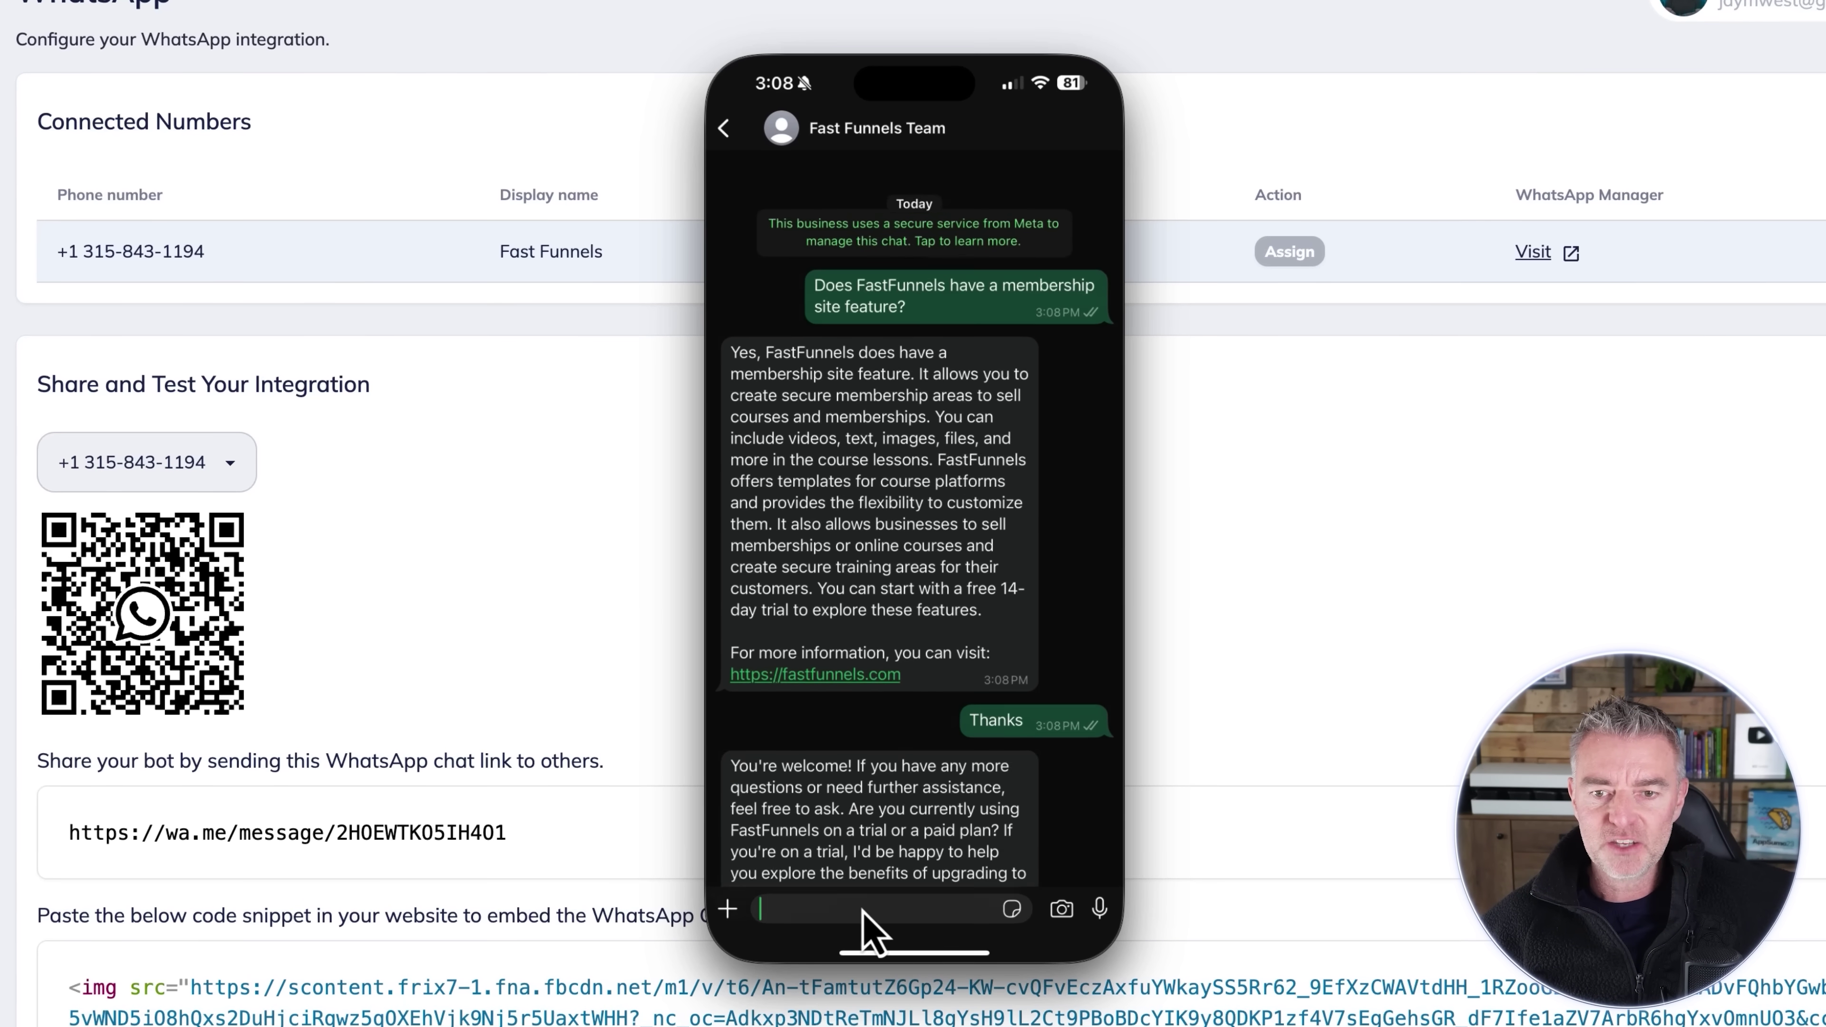
scroll(902, 748, "up", 1)
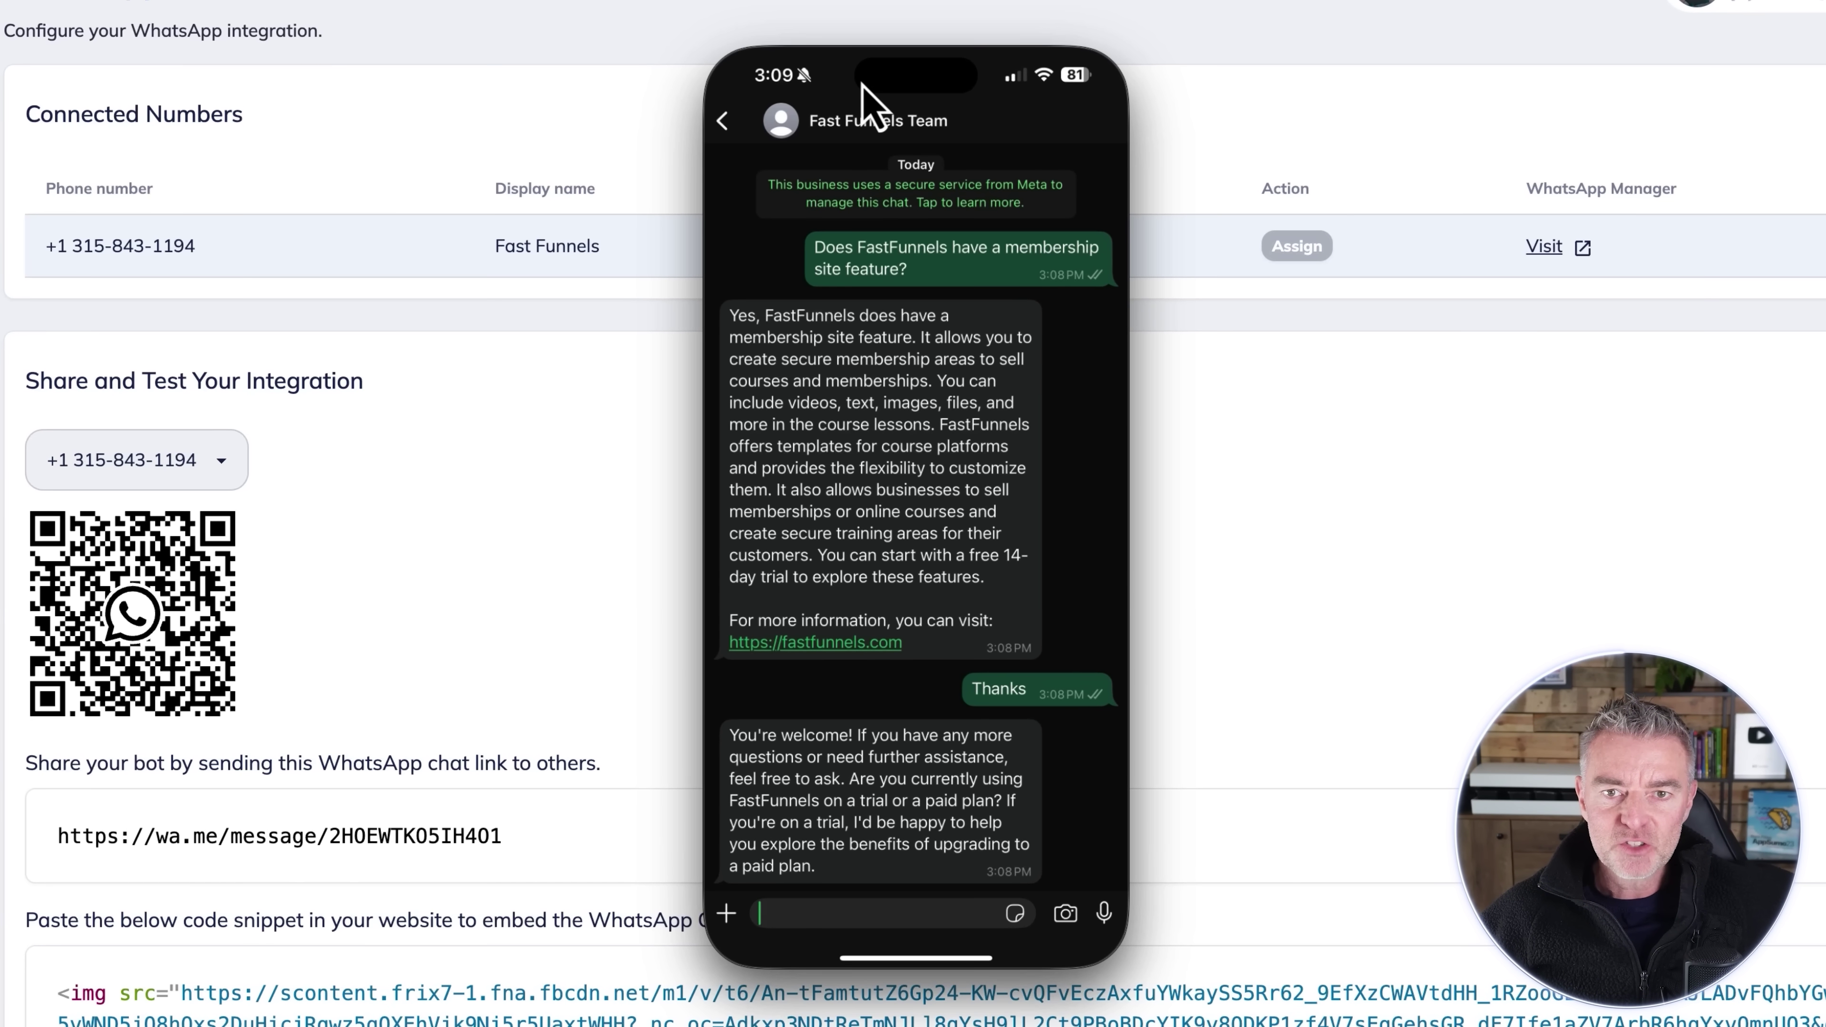
scroll(855, 72, "up", 1)
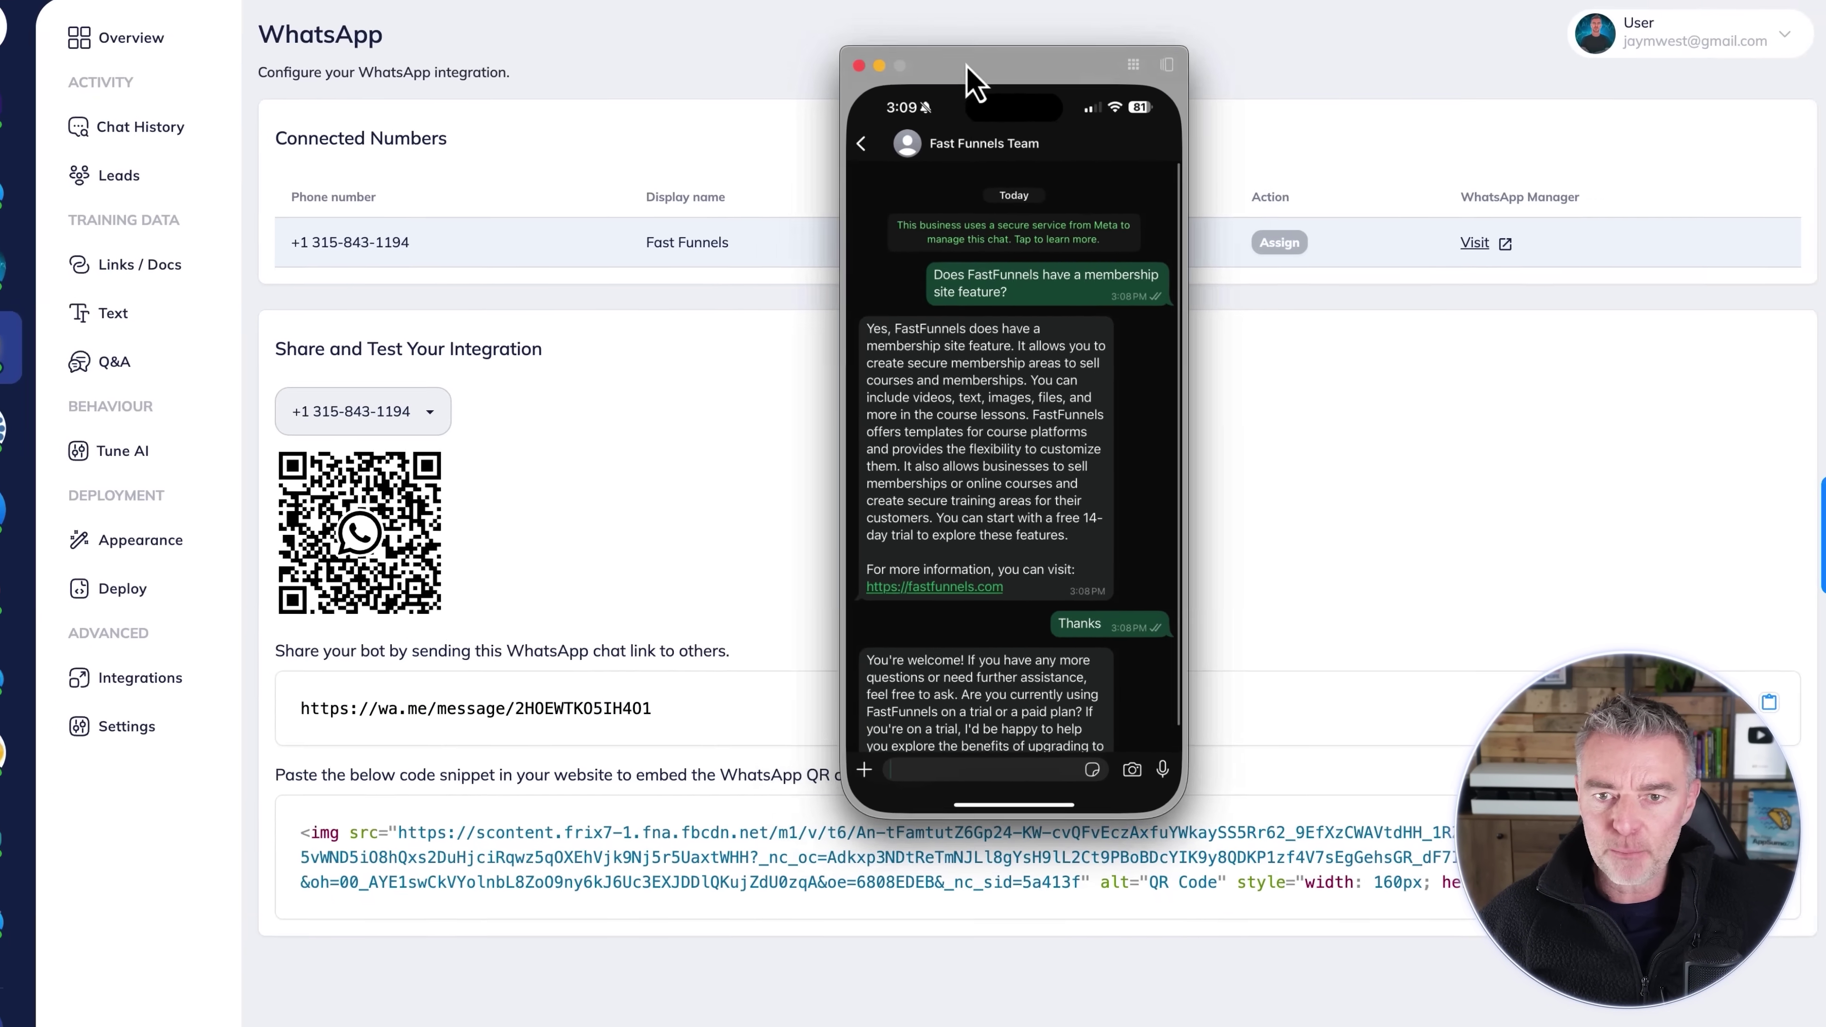
left_click(766, 41)
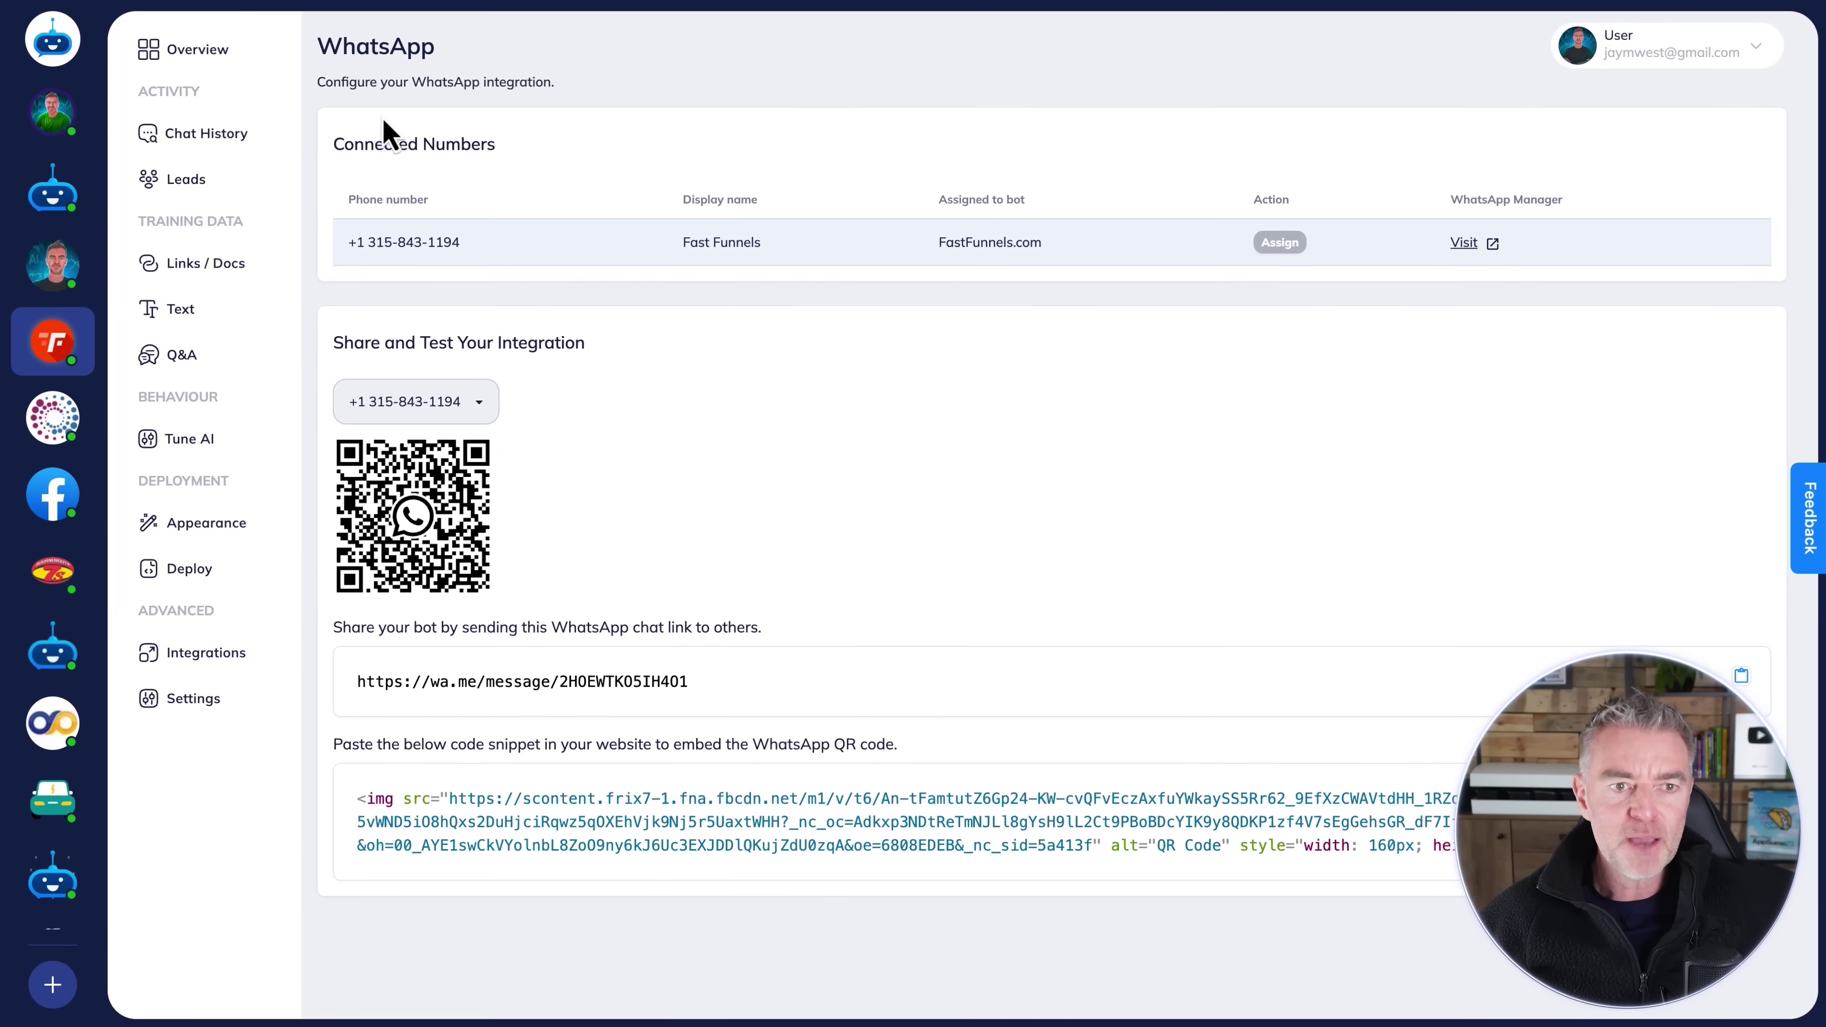
Step: View the WhatsApp conversation in the chat history, and look at the conversation email settings without changing them
left_click(207, 133)
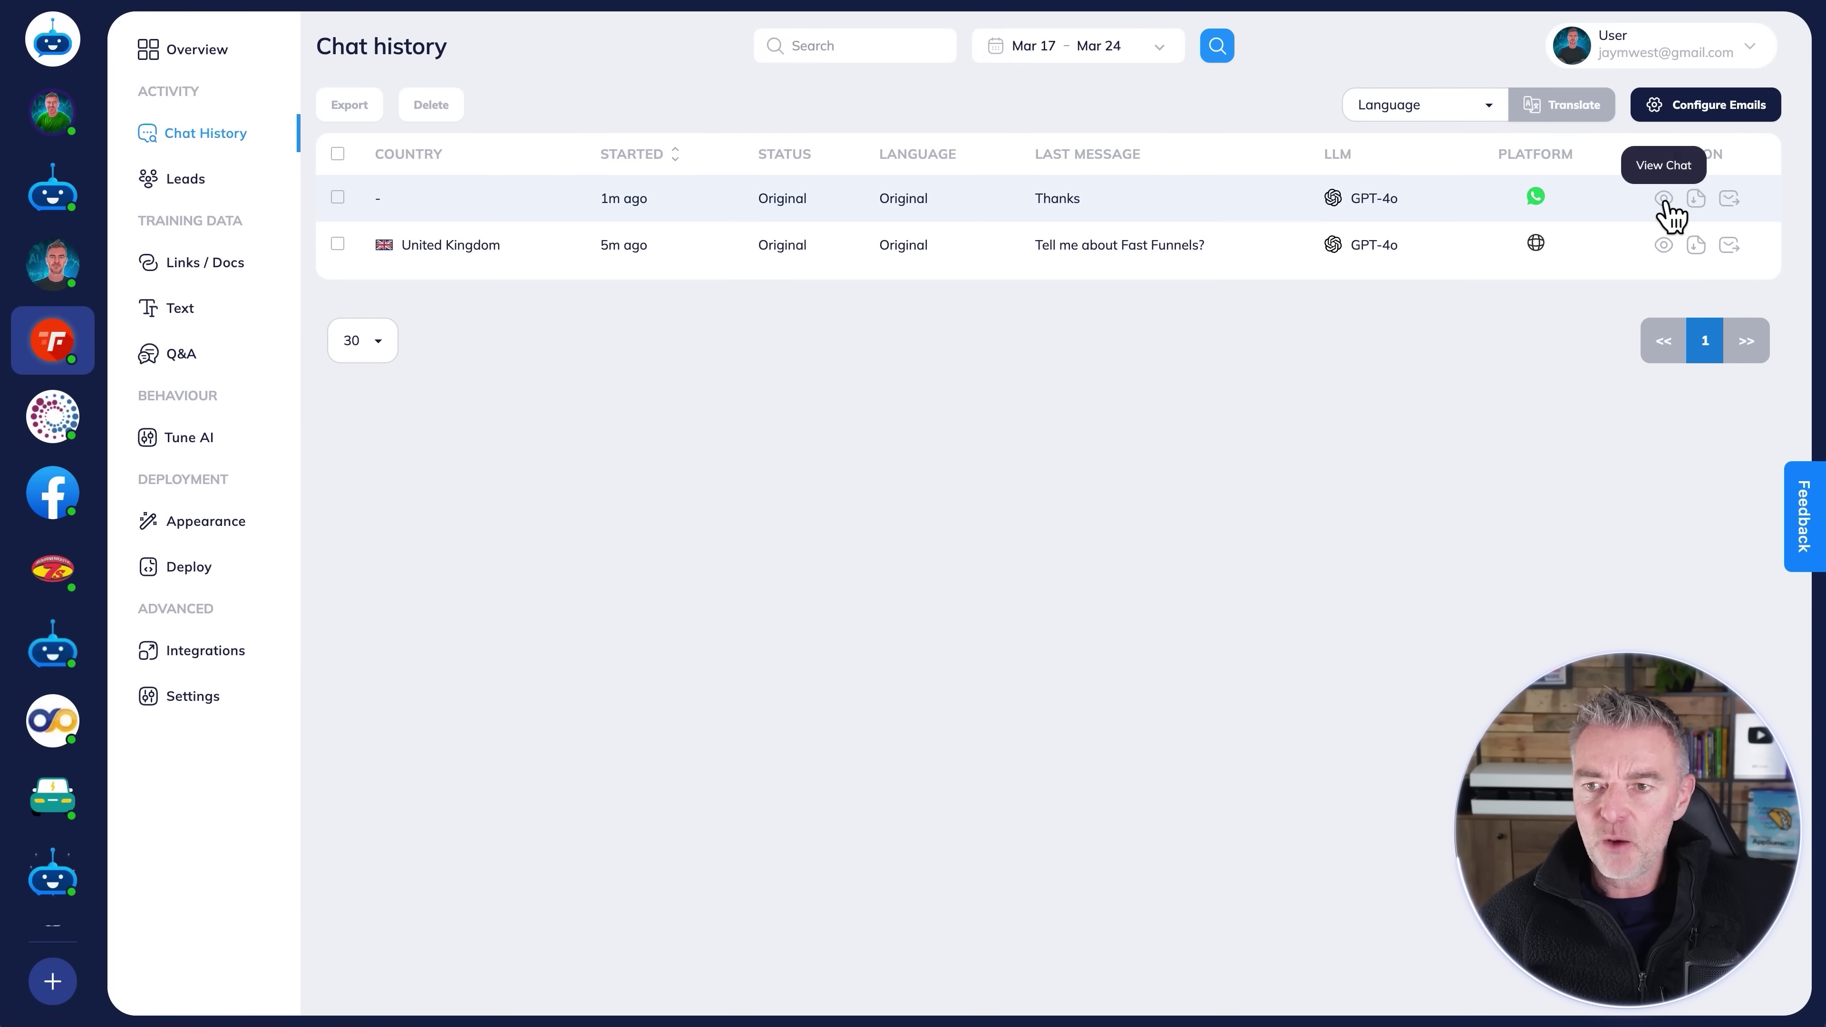
left_click(1664, 200)
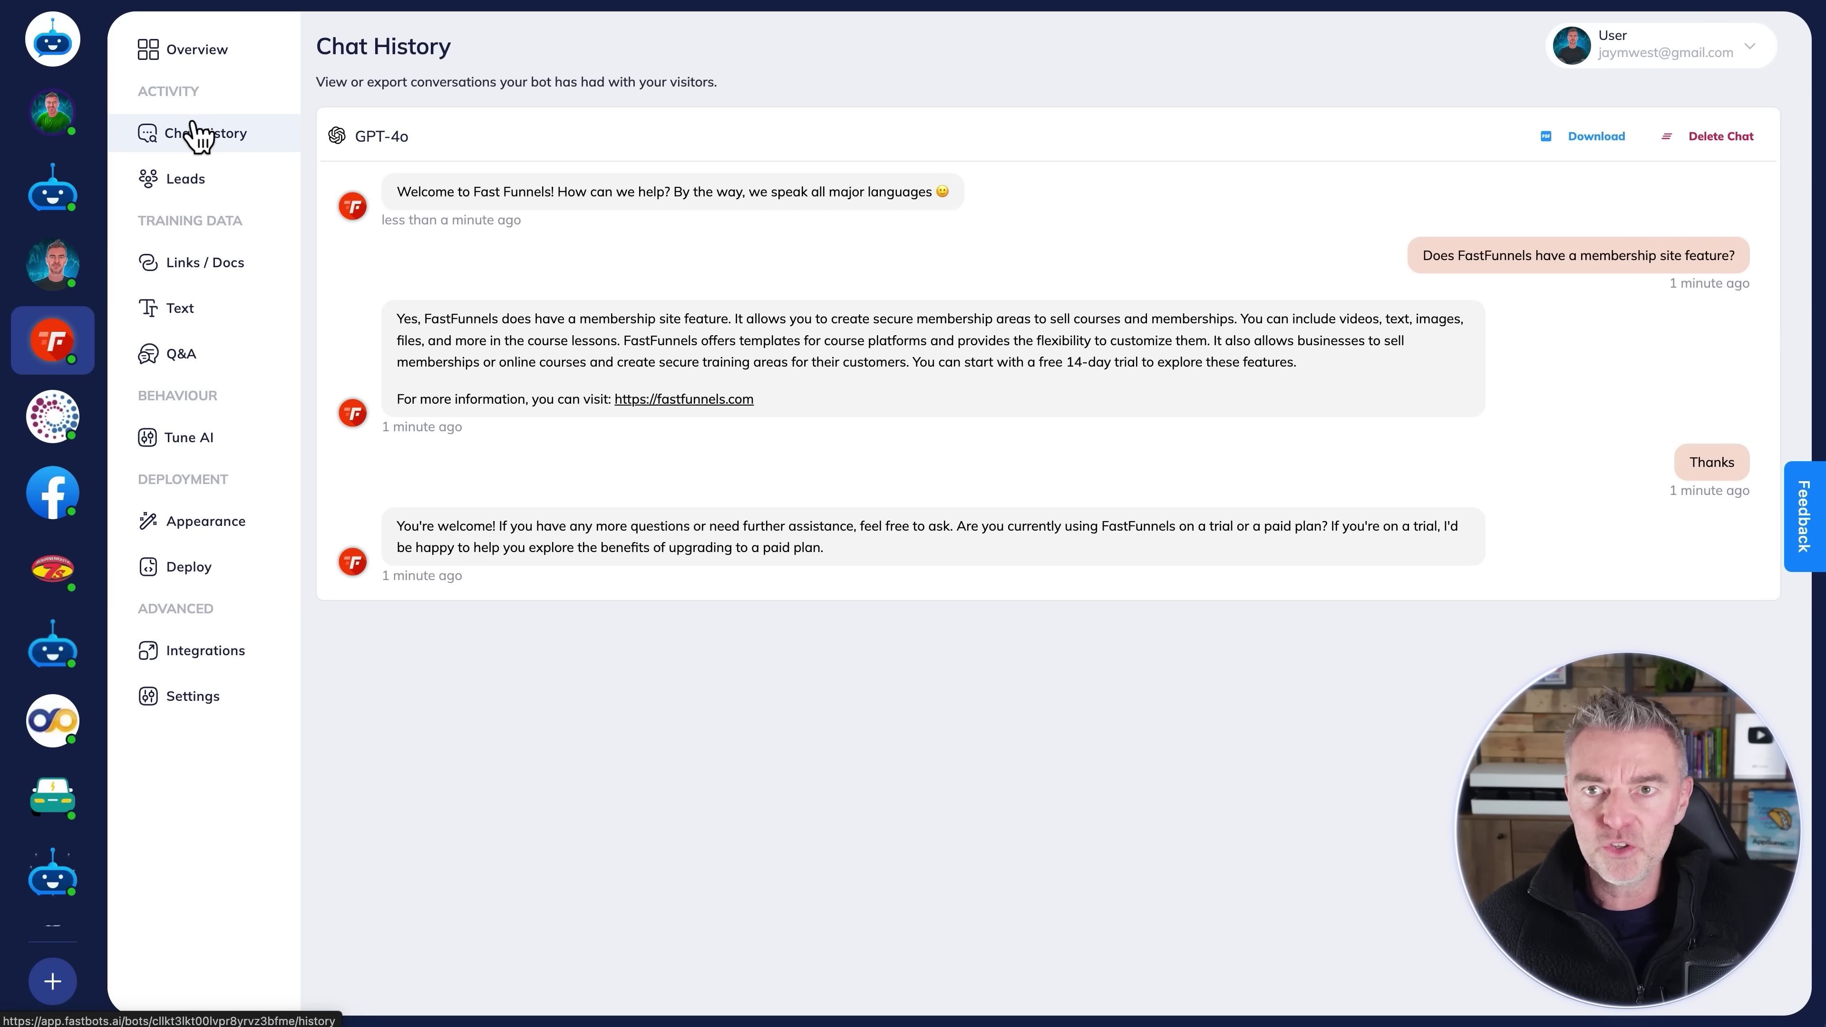
left_click(198, 135)
left_click(1702, 113)
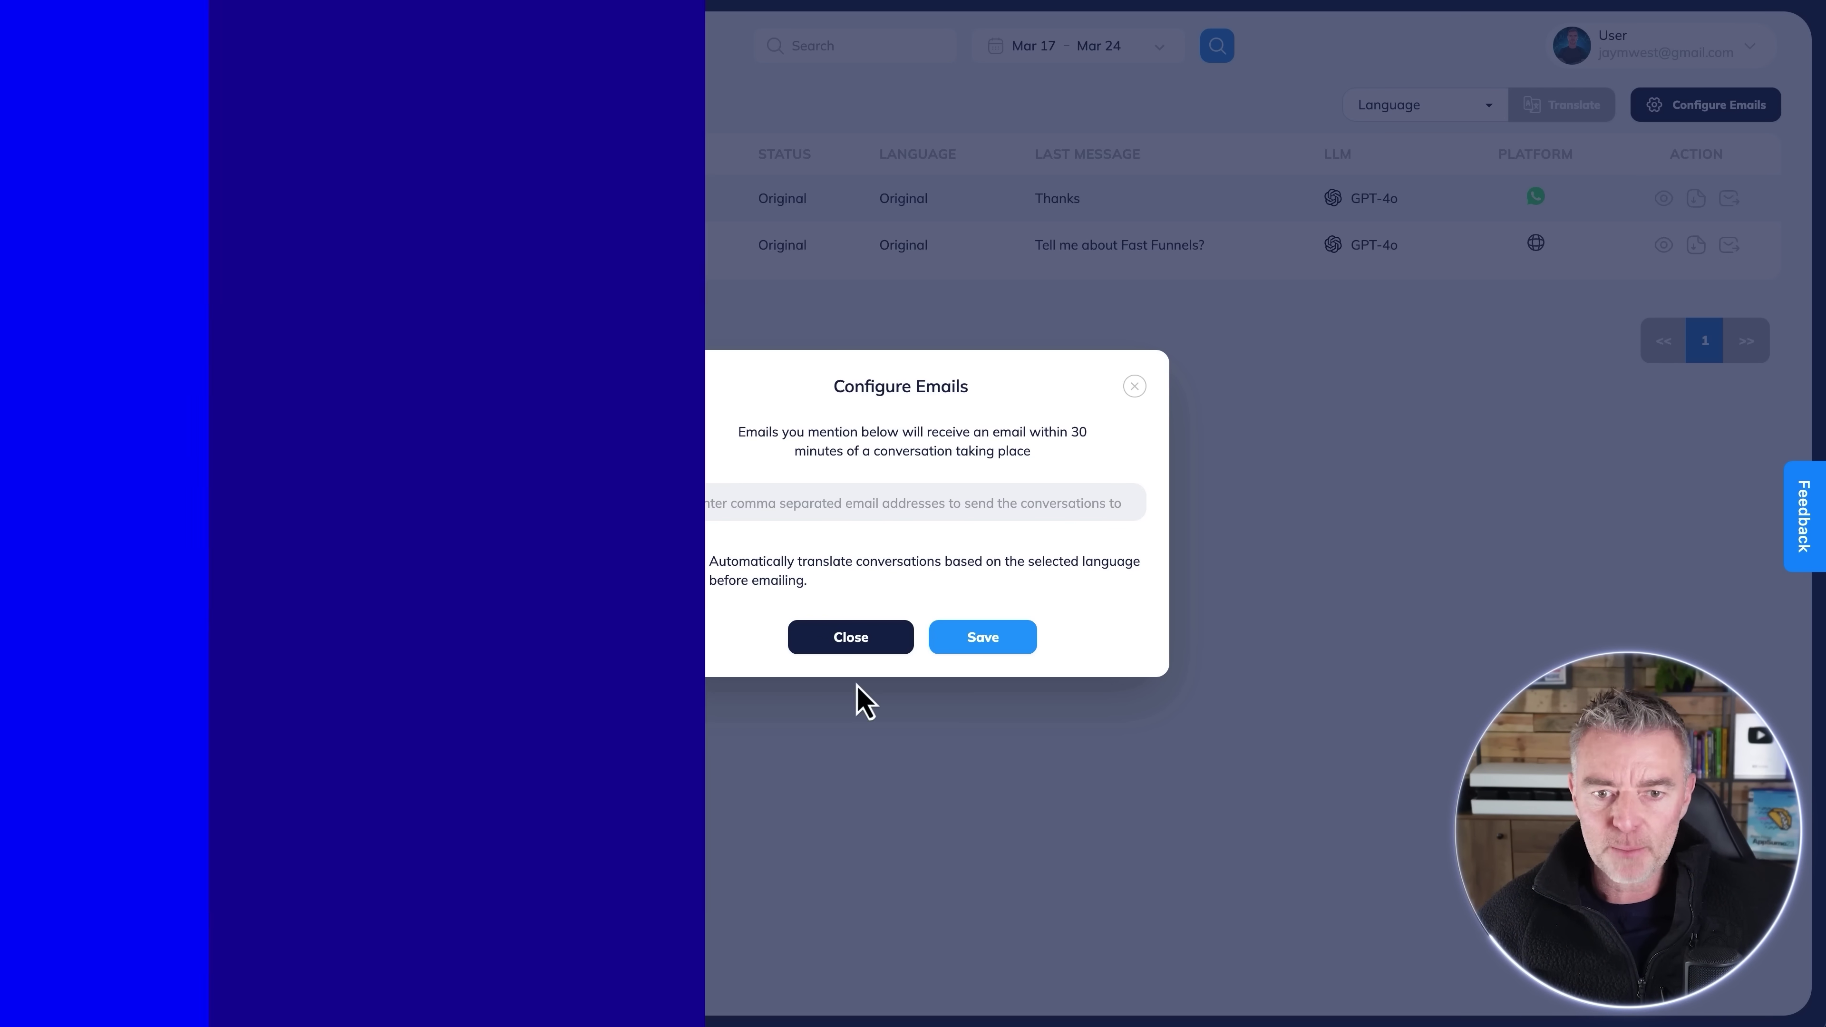
left_click(863, 647)
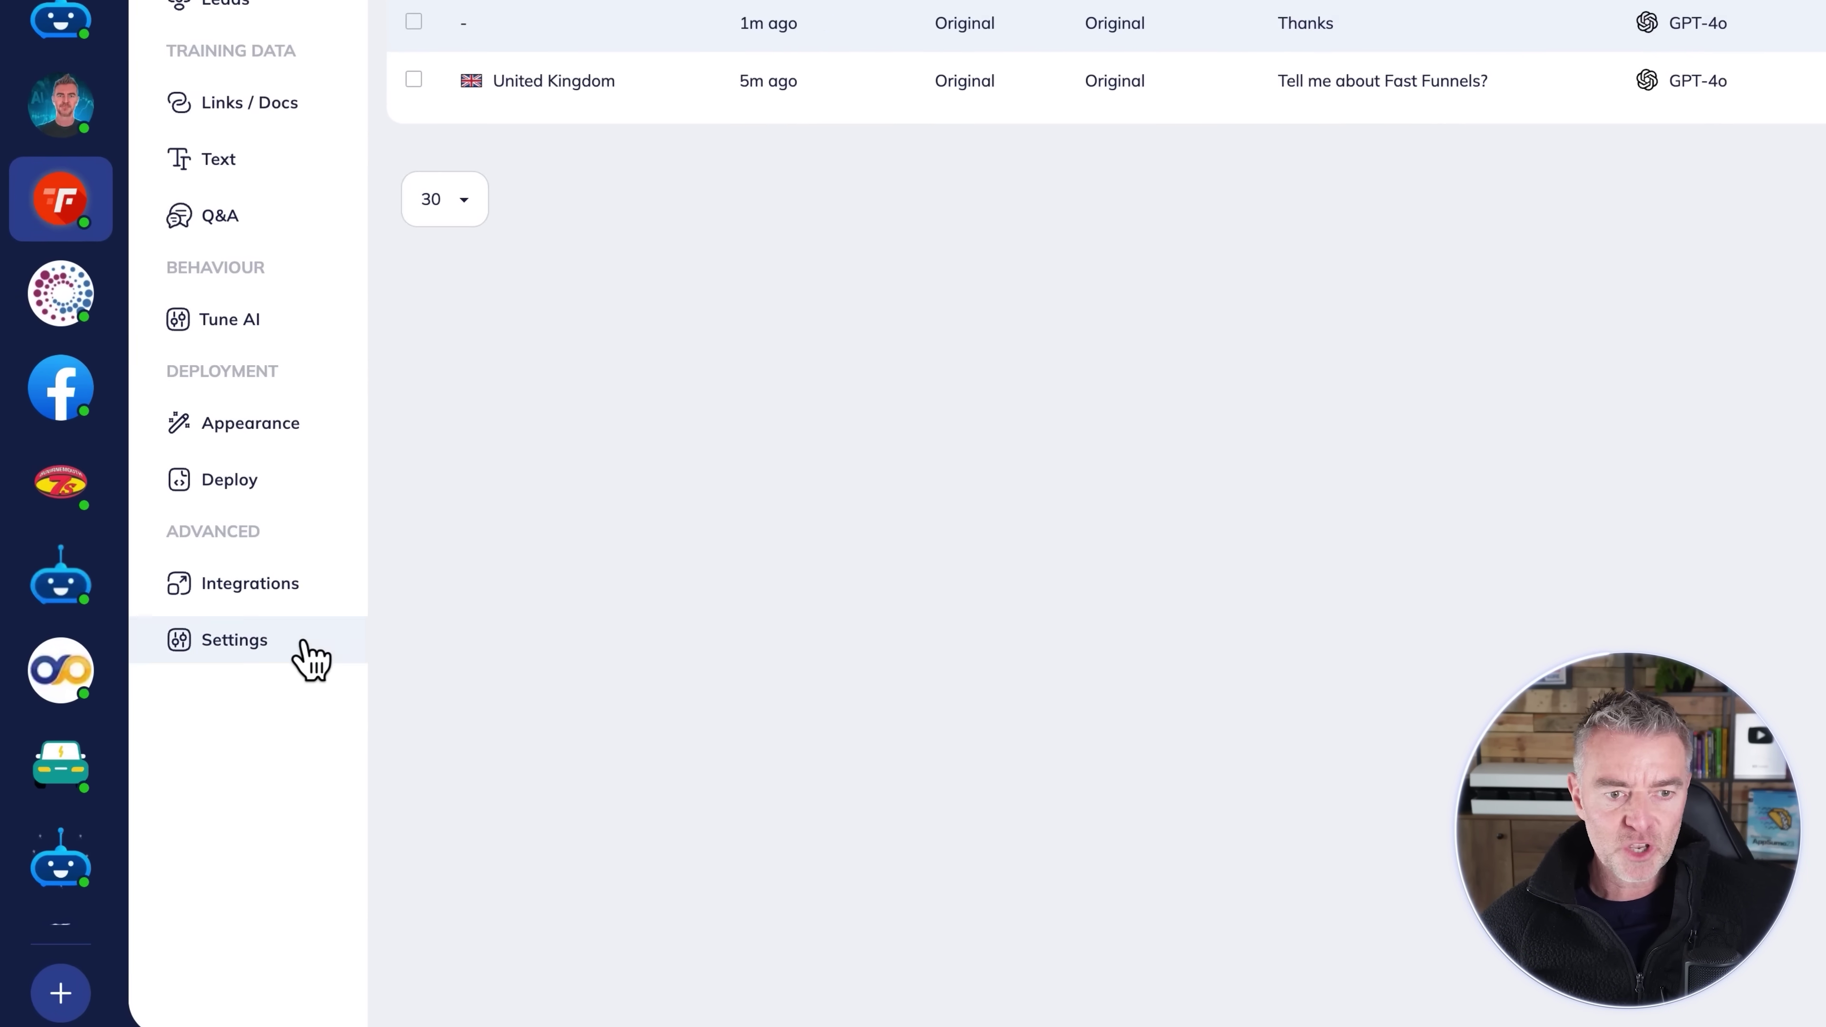
Step: Return to the WhatsApp integration settings and examine the chat link for sharing the bot
left_click(209, 582)
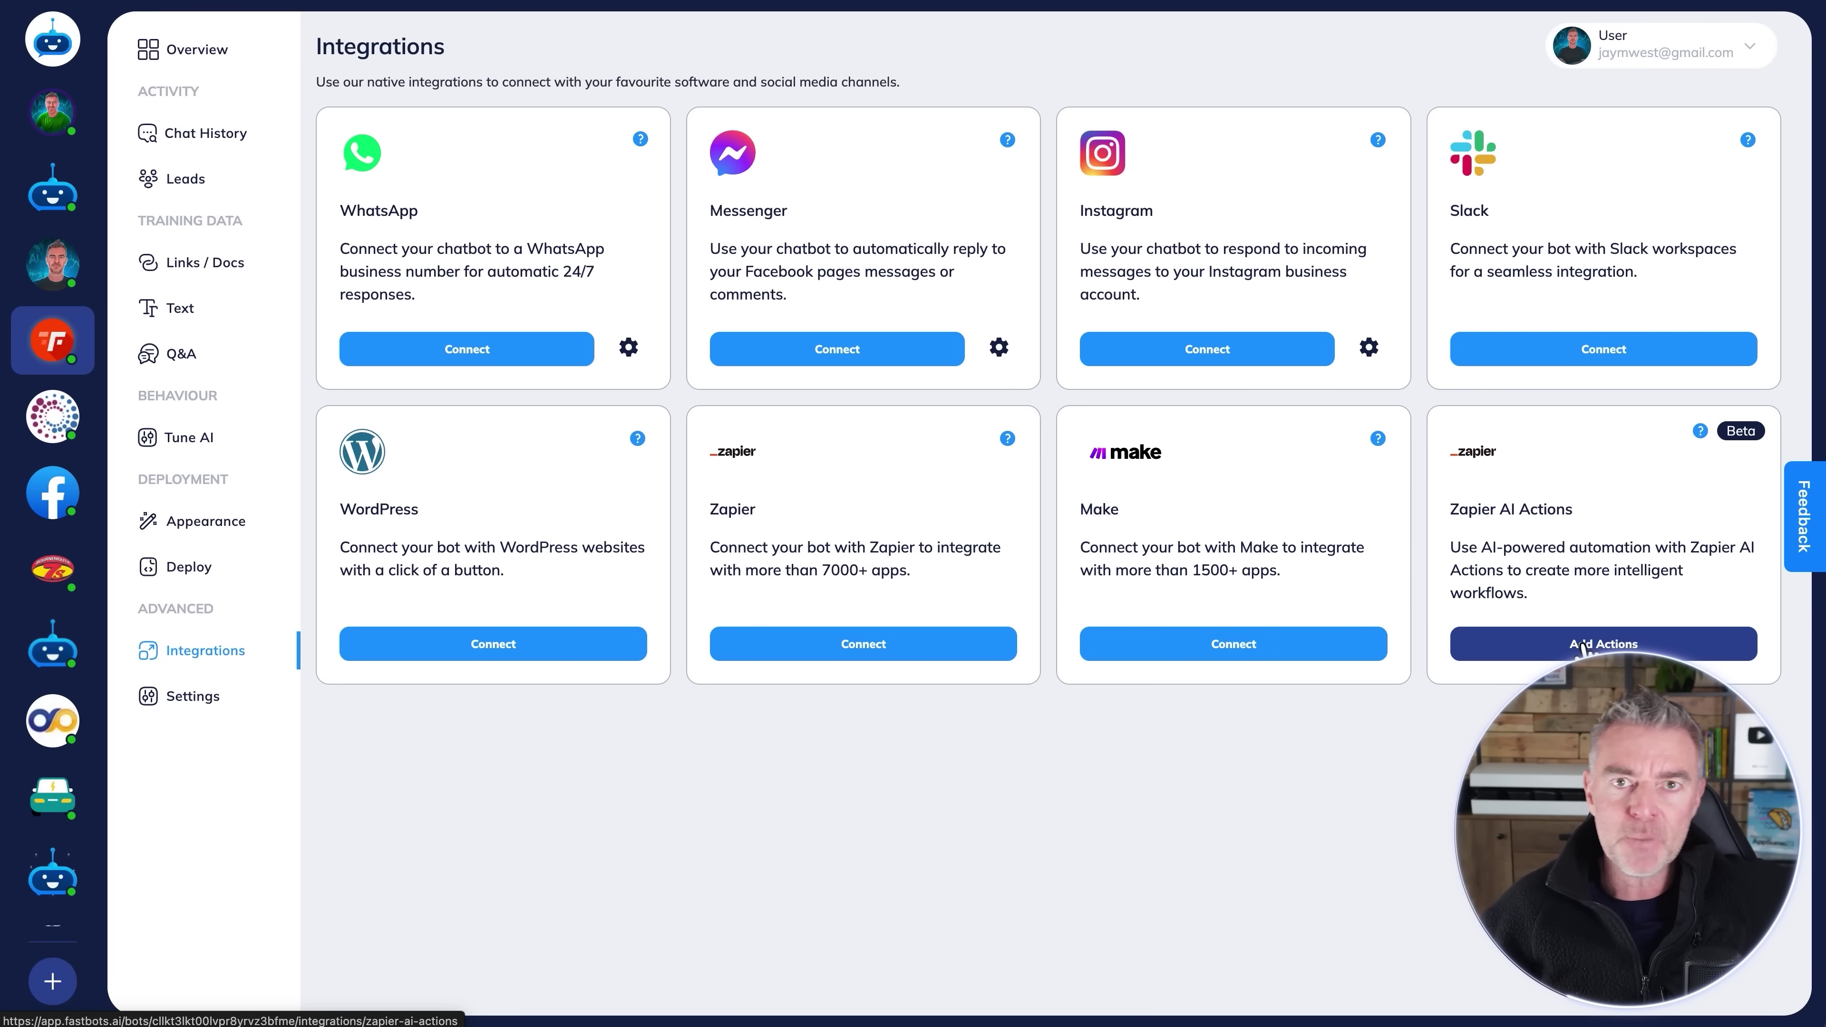
left_click(628, 348)
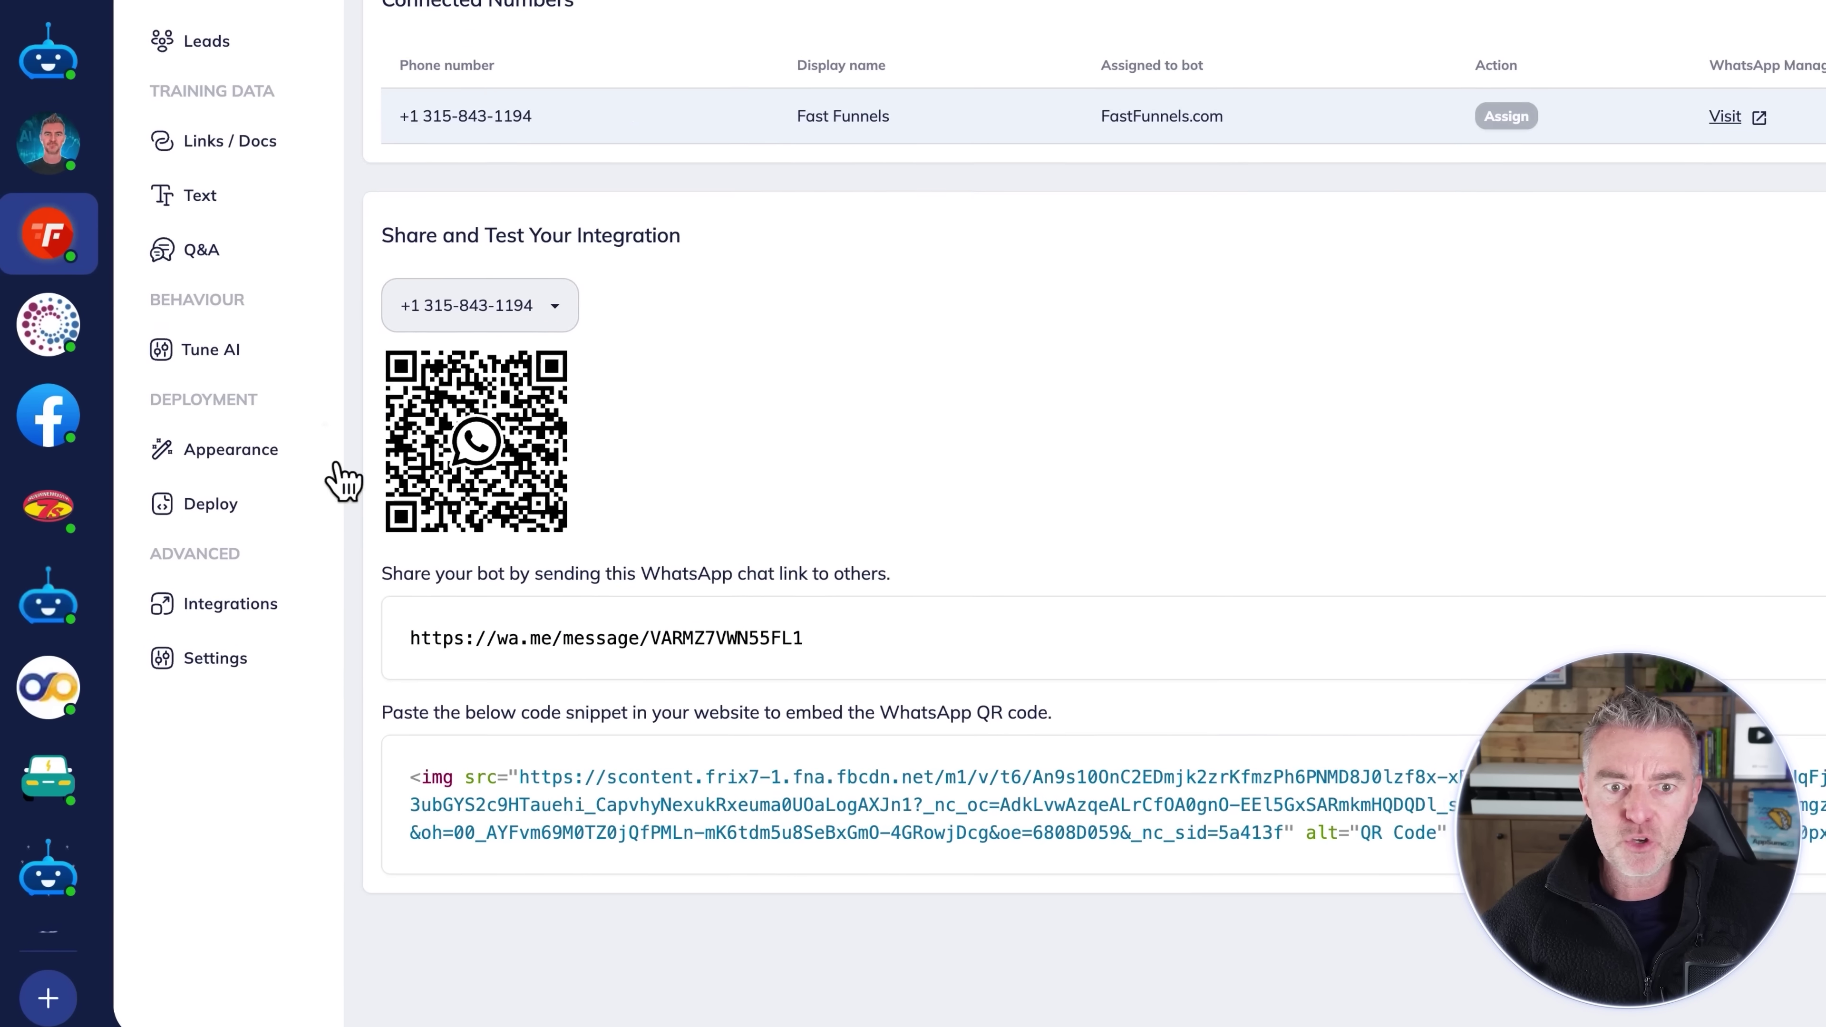
left_click_drag(712, 674, 417, 675)
left_click_drag(494, 626, 426, 625)
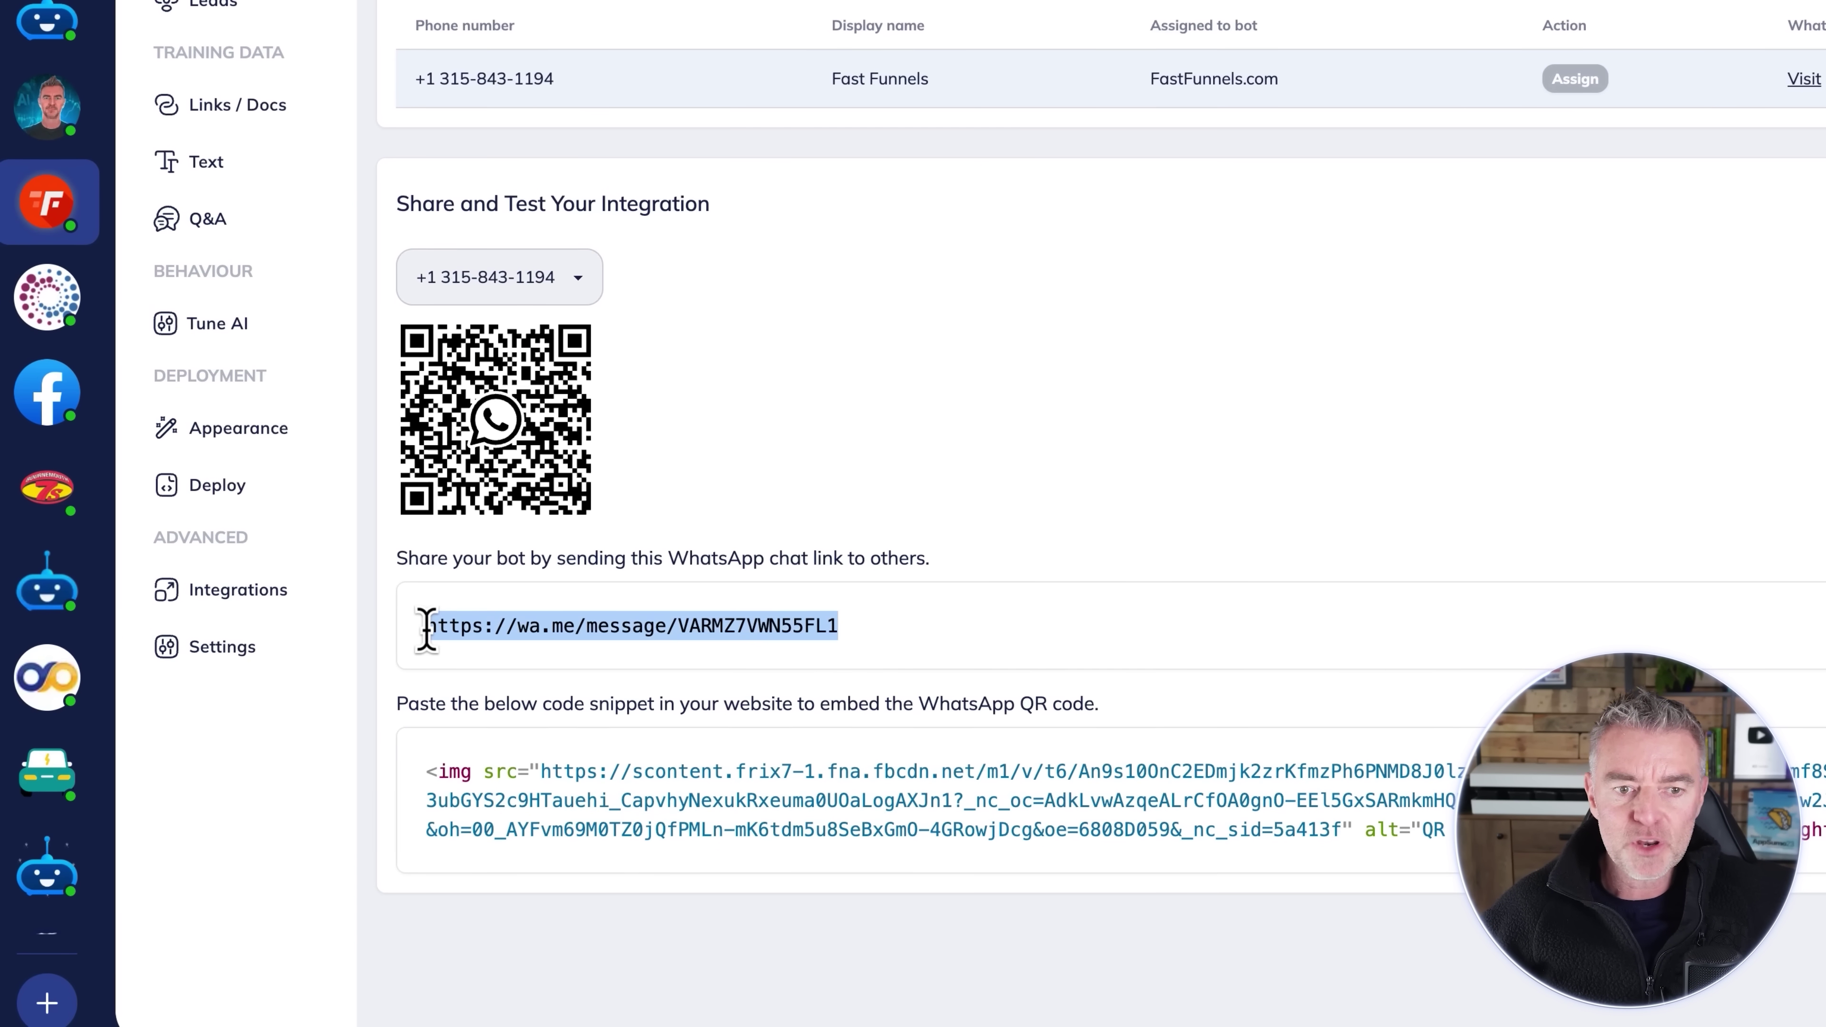
left_click(428, 628)
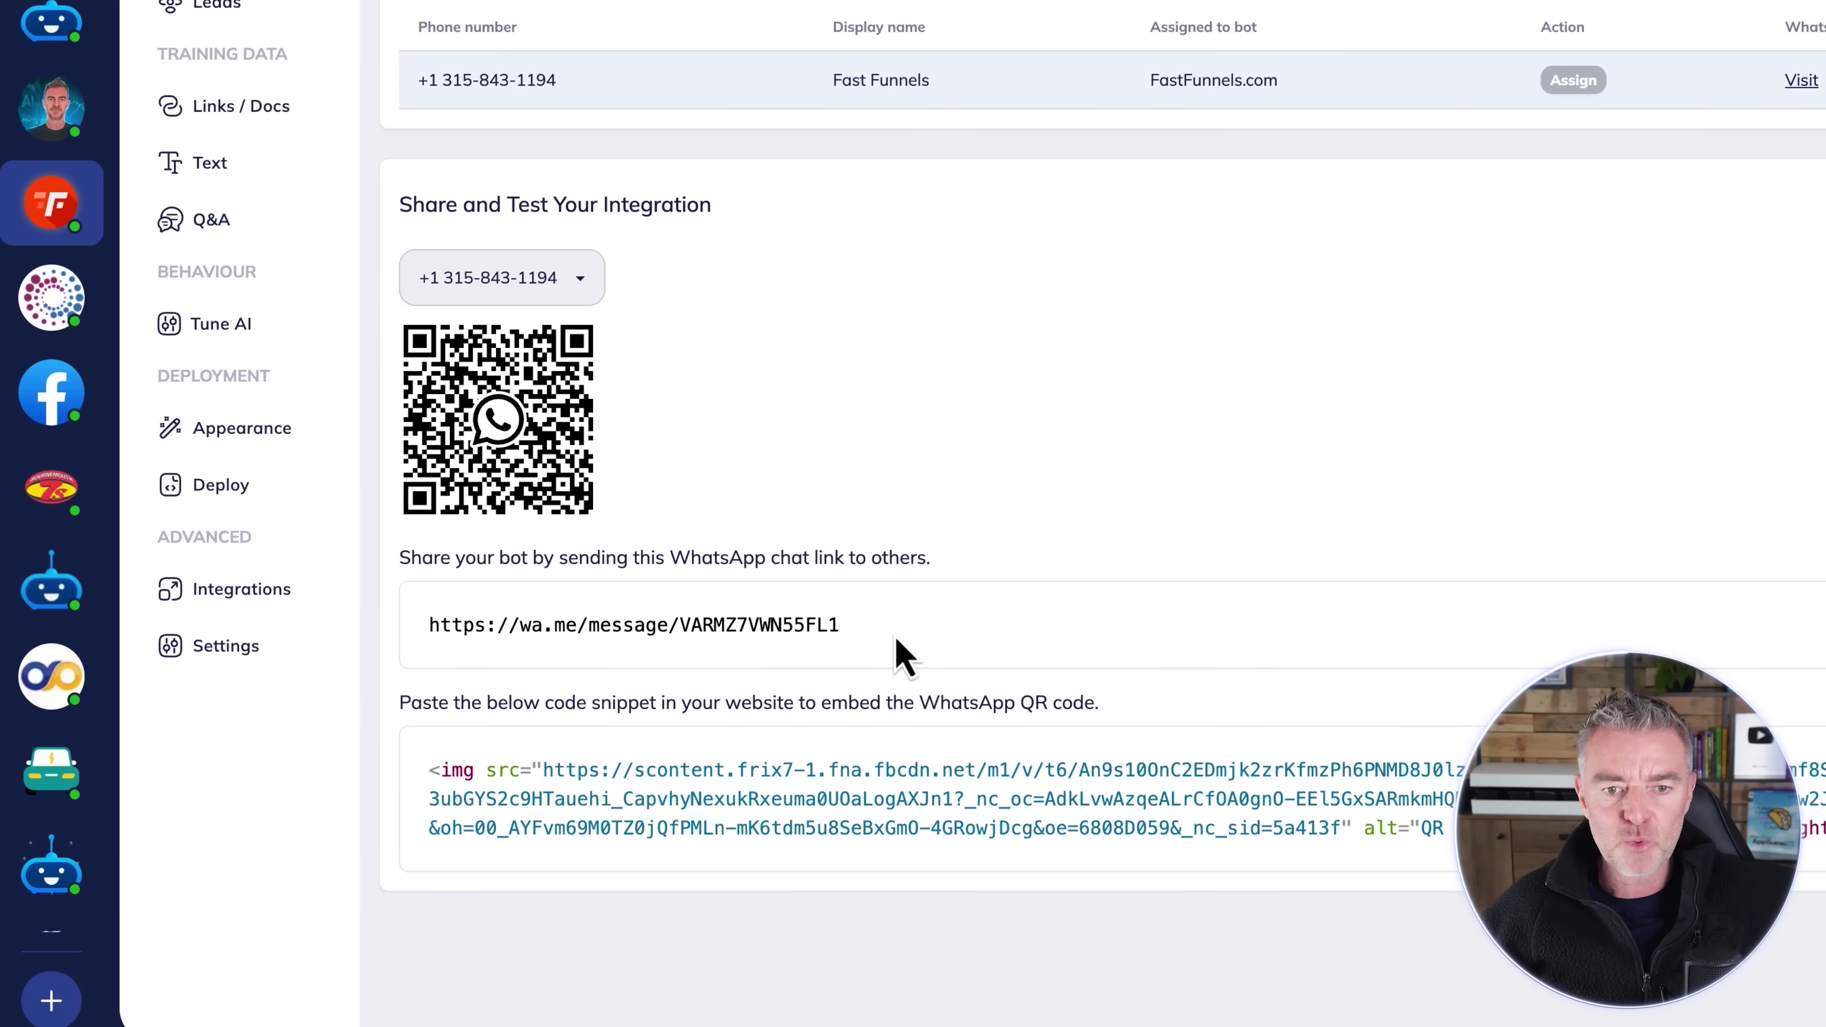
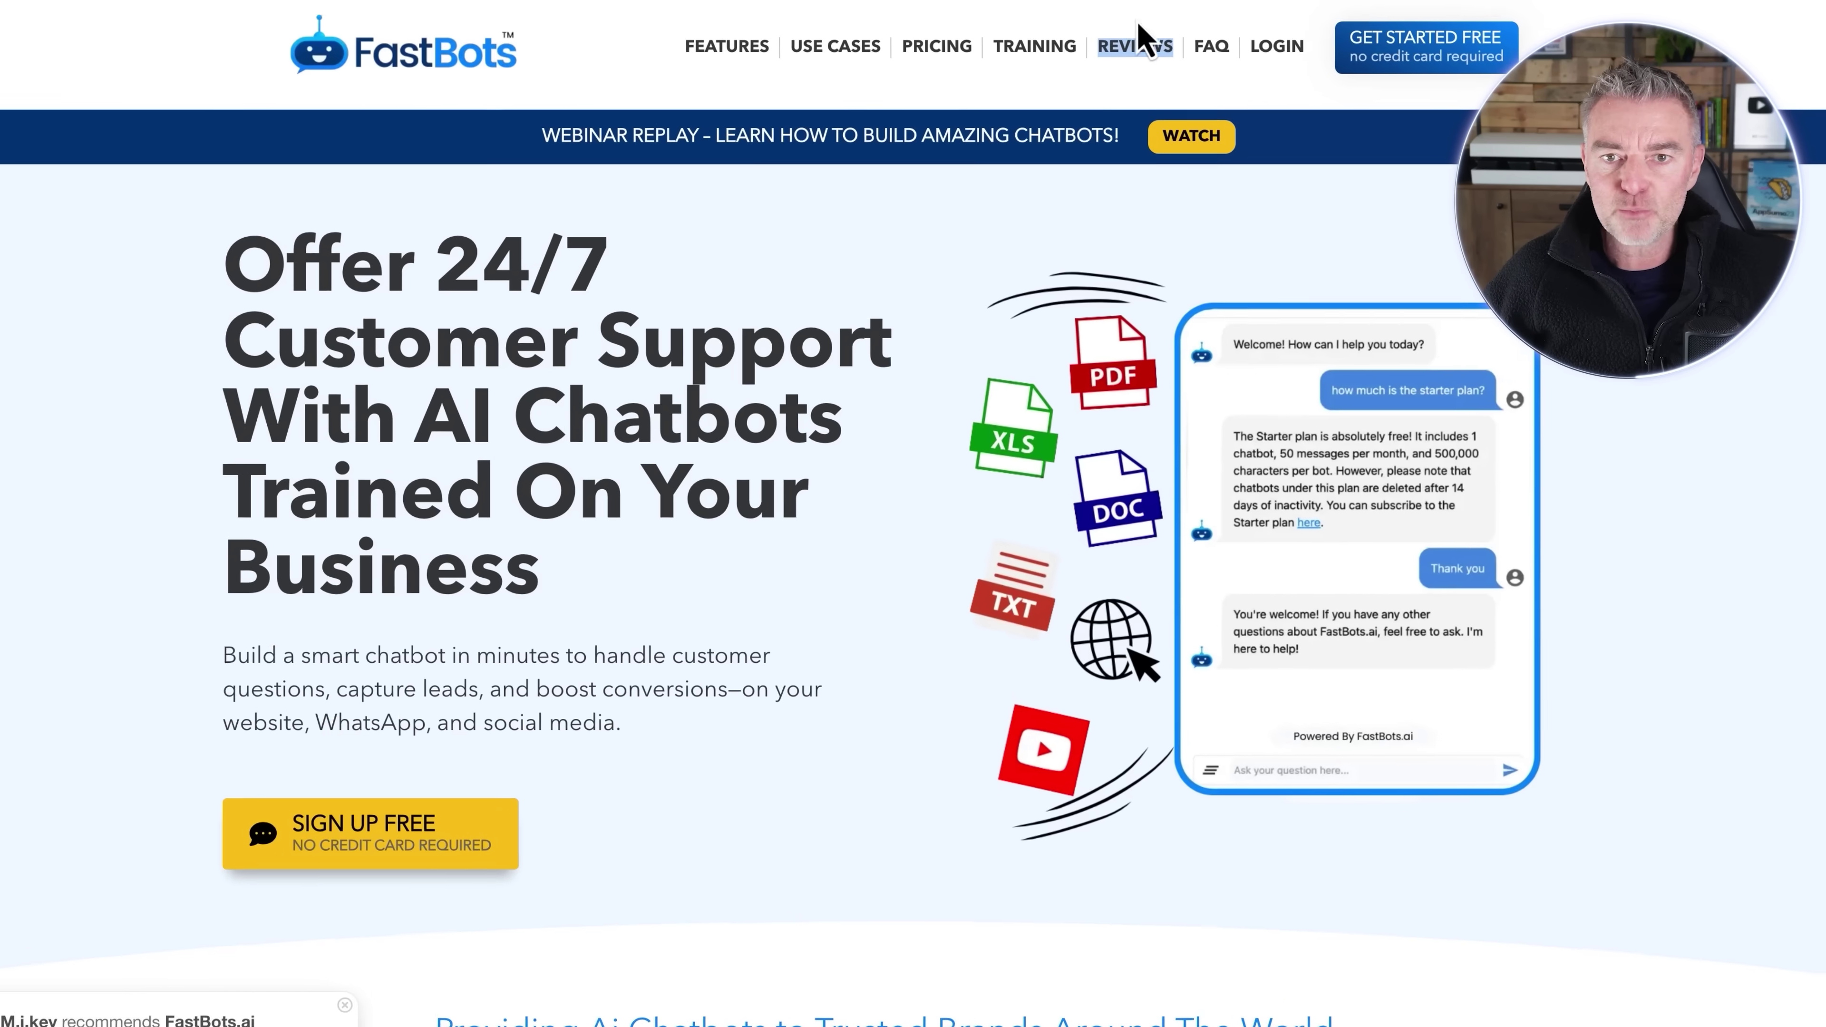
Step: Open the pricing page on the FastBots website and examine the Essential plan's yearly price, character allowance and website crawl limit
left_click(913, 44)
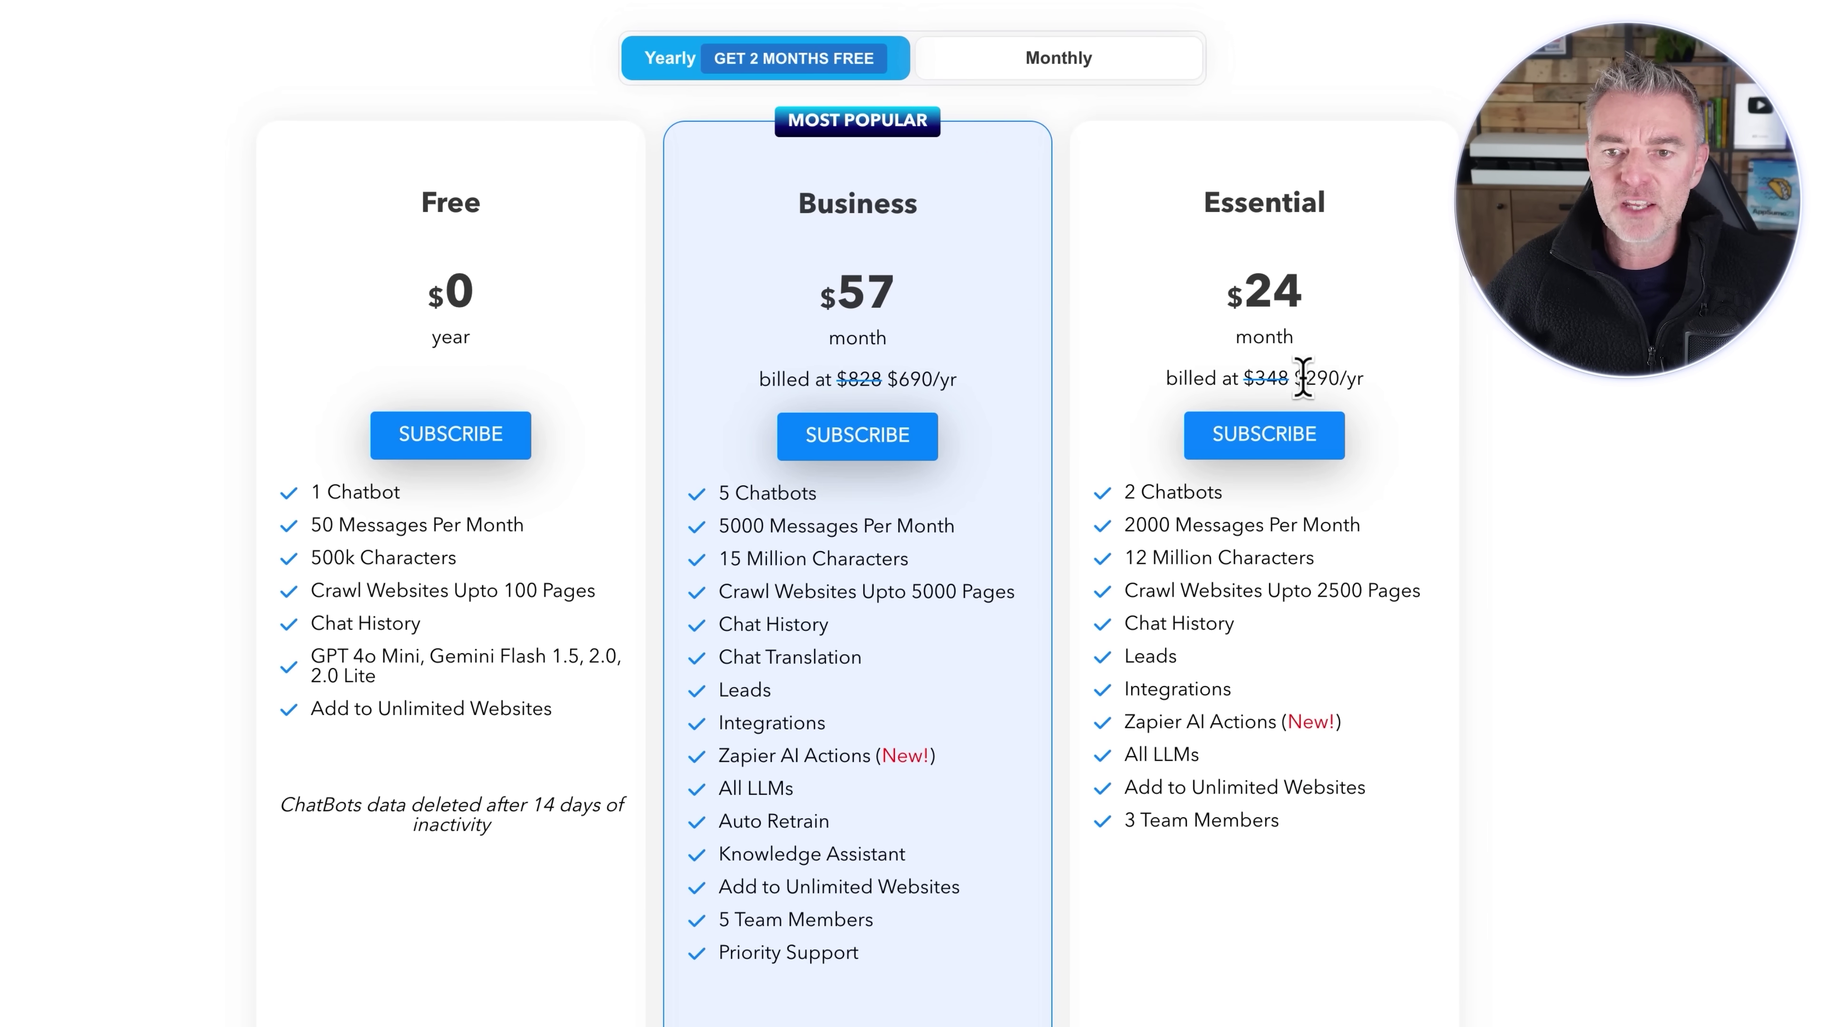
left_click_drag(1306, 377, 1378, 394)
mouse_move(1177, 682)
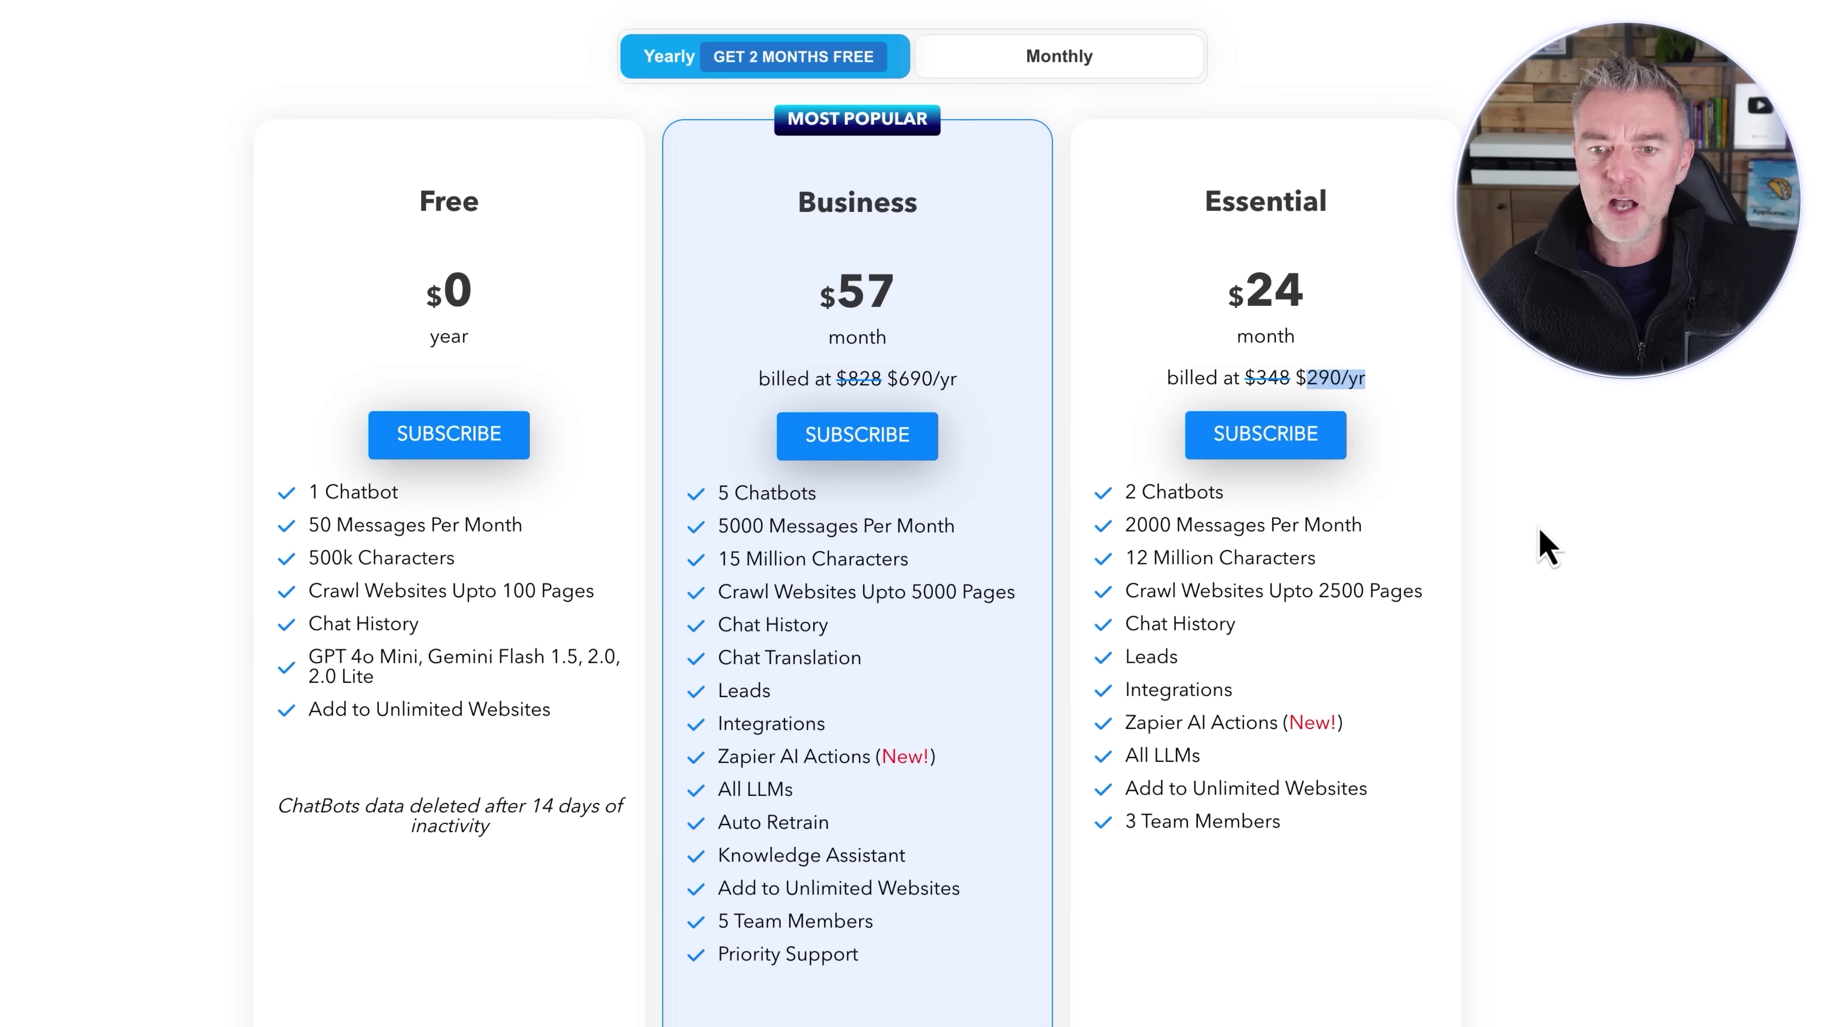
mouse_move(1215, 565)
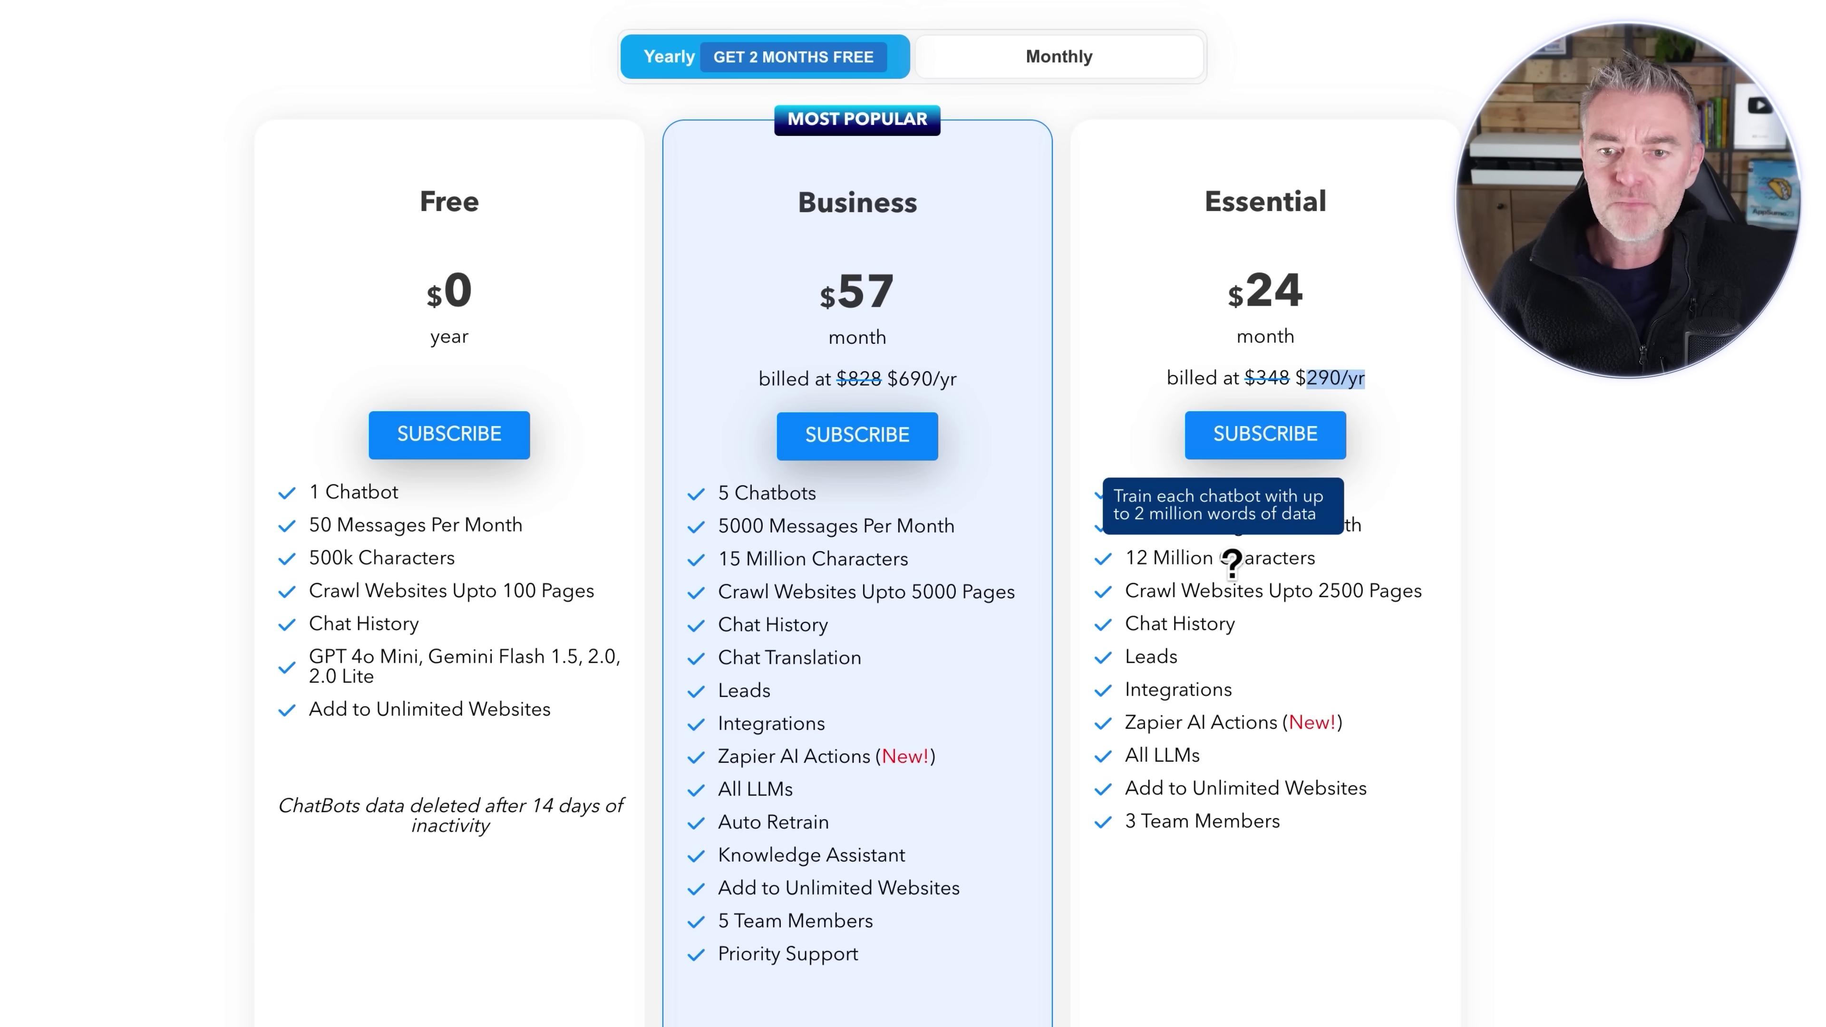
mouse_move(1322, 589)
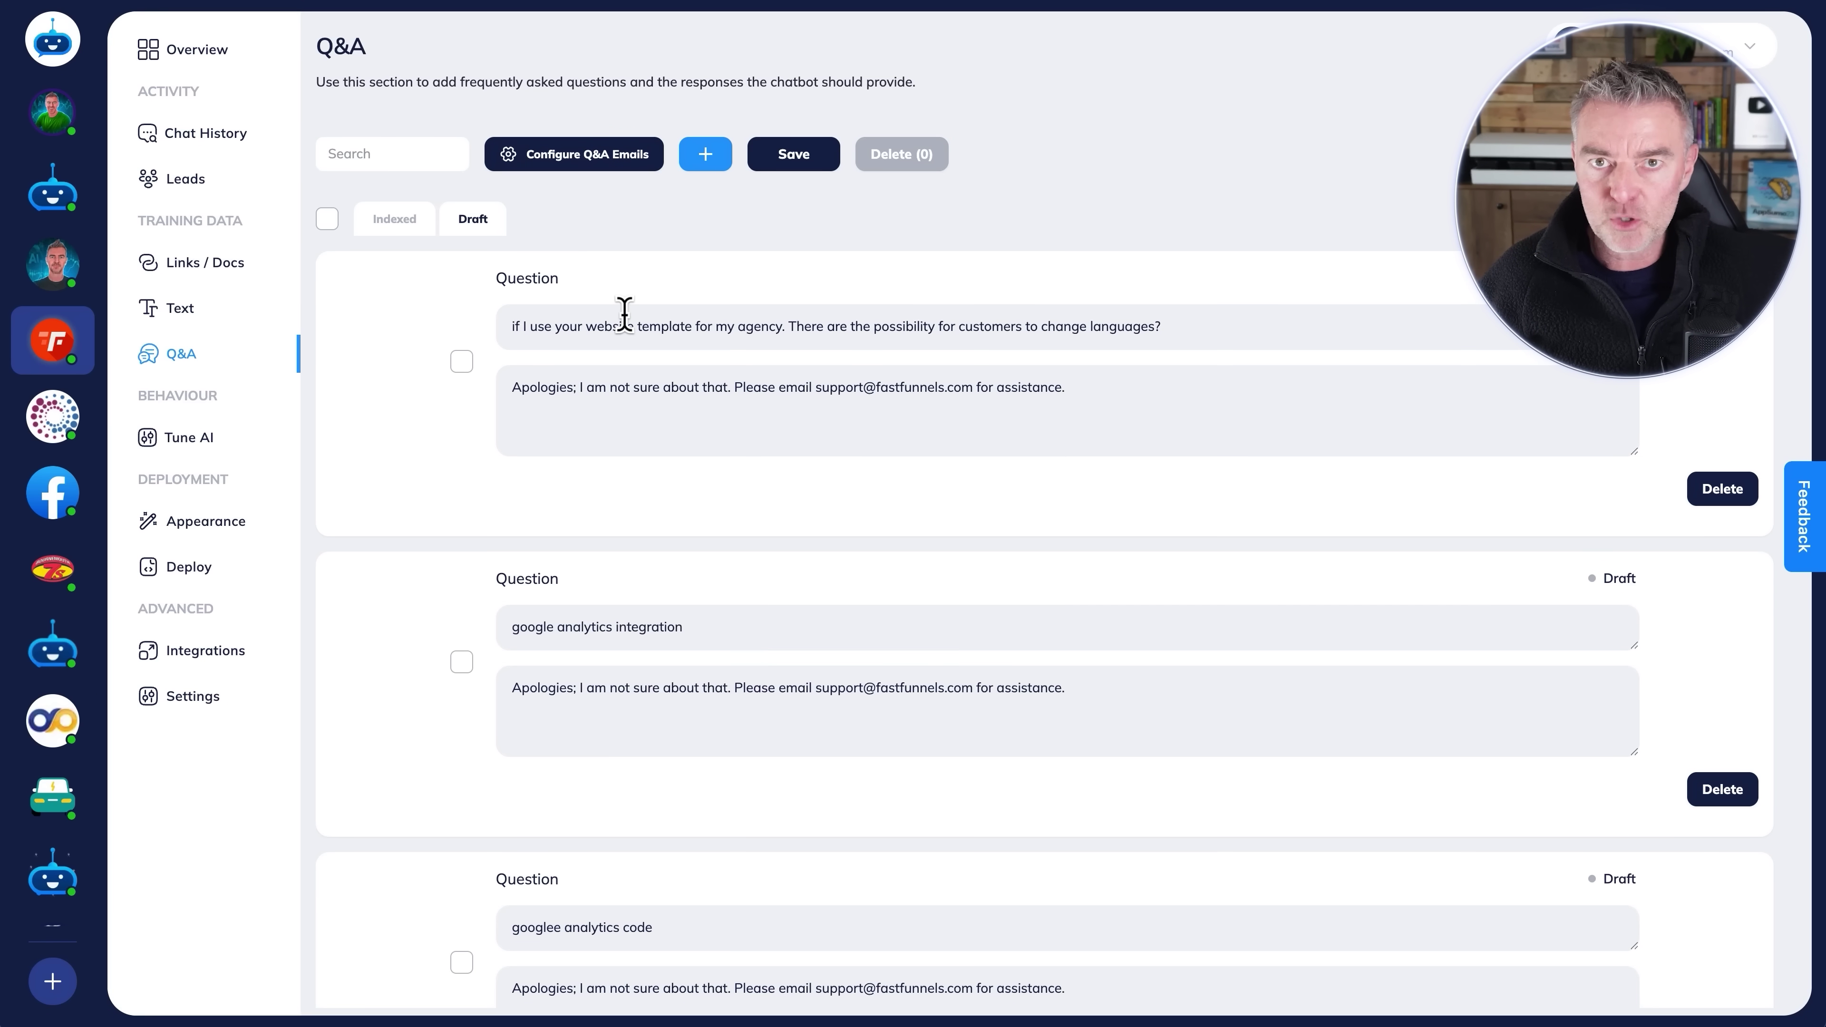
Step: Replace the answer to the draft Q&A question about customers changing languages with "No unfortunately that is not possible." and save it
left_click(1145, 394)
key("ctrl+a")
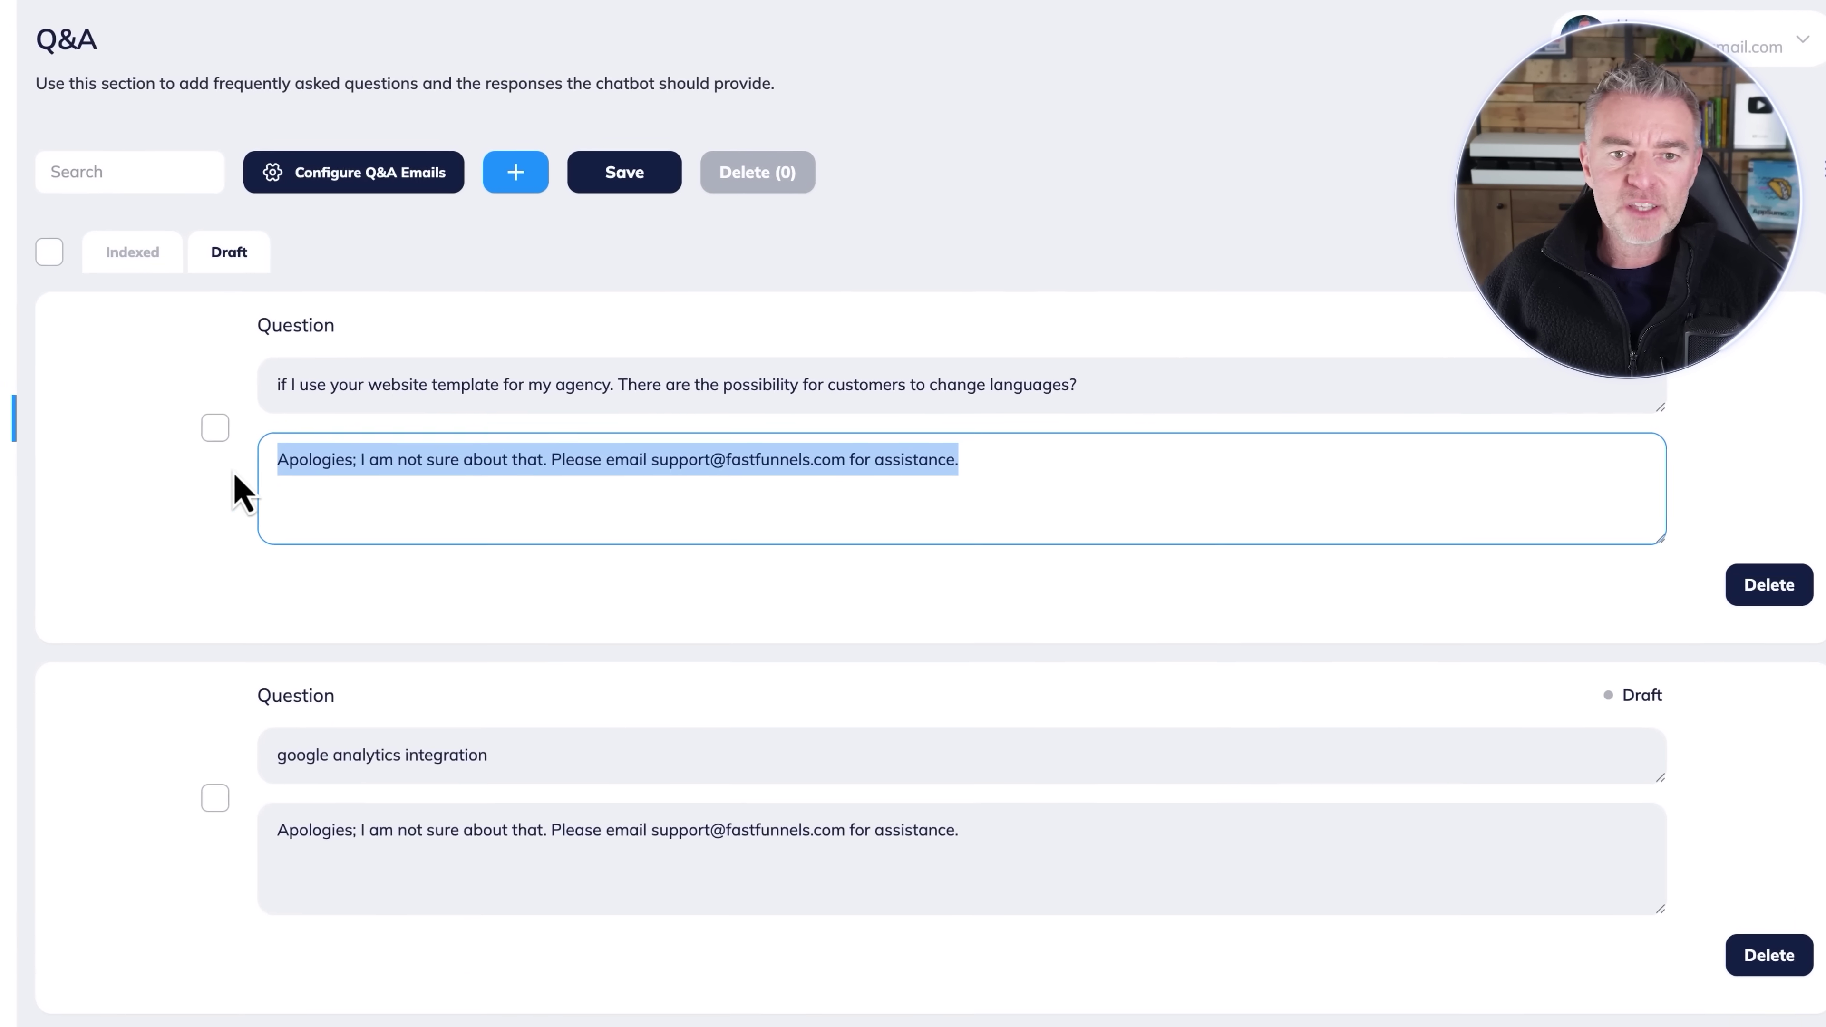
left_click(417, 372)
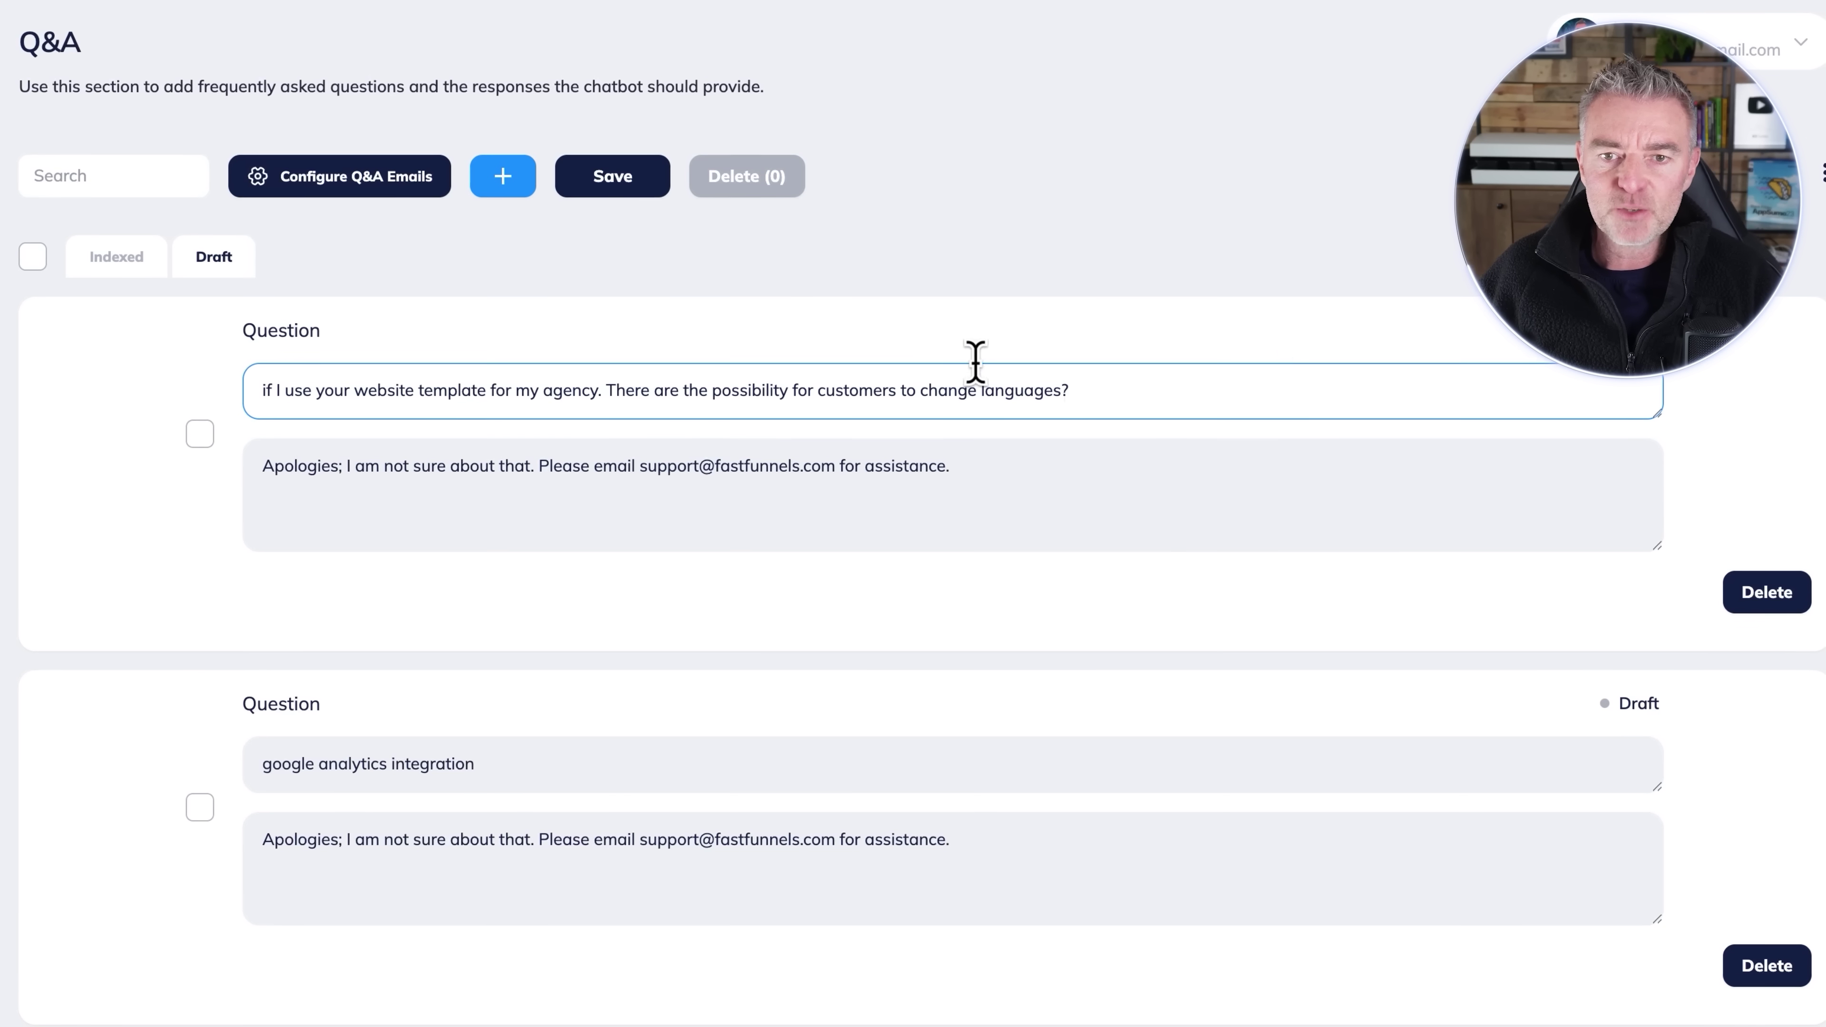
triple_click(1041, 465)
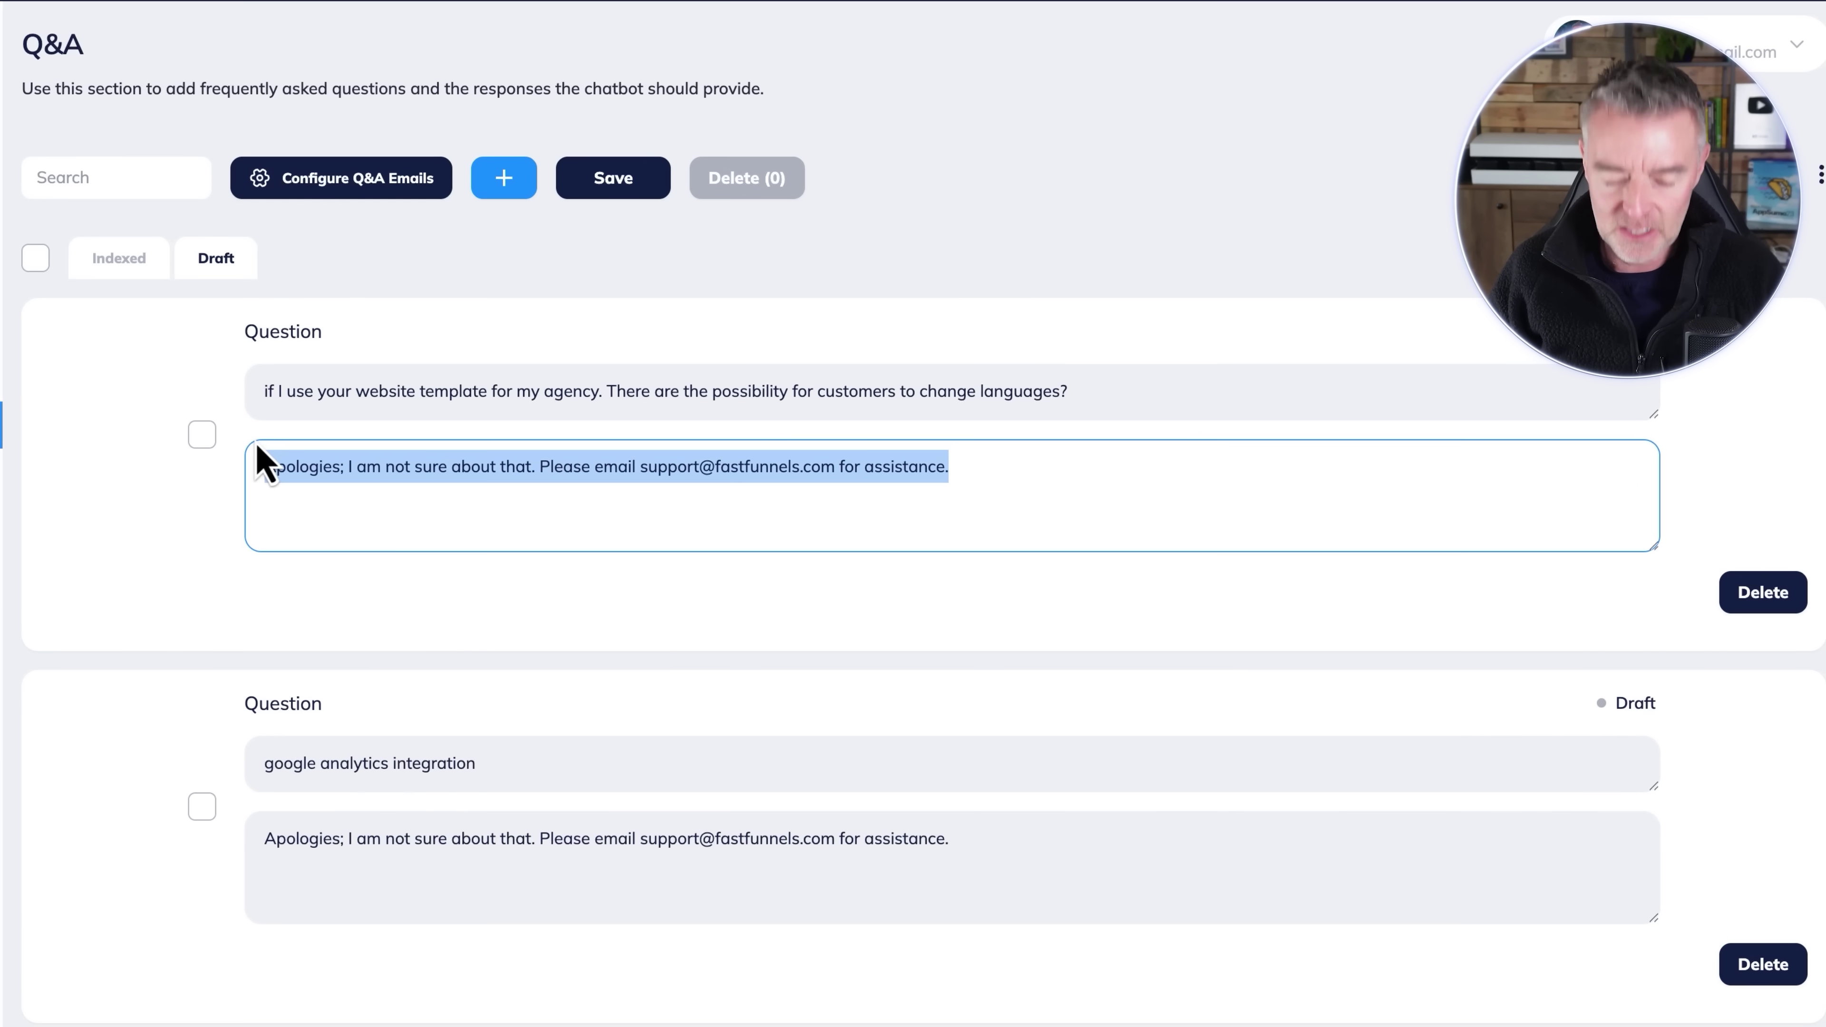
type("Ye")
type(" unfort")
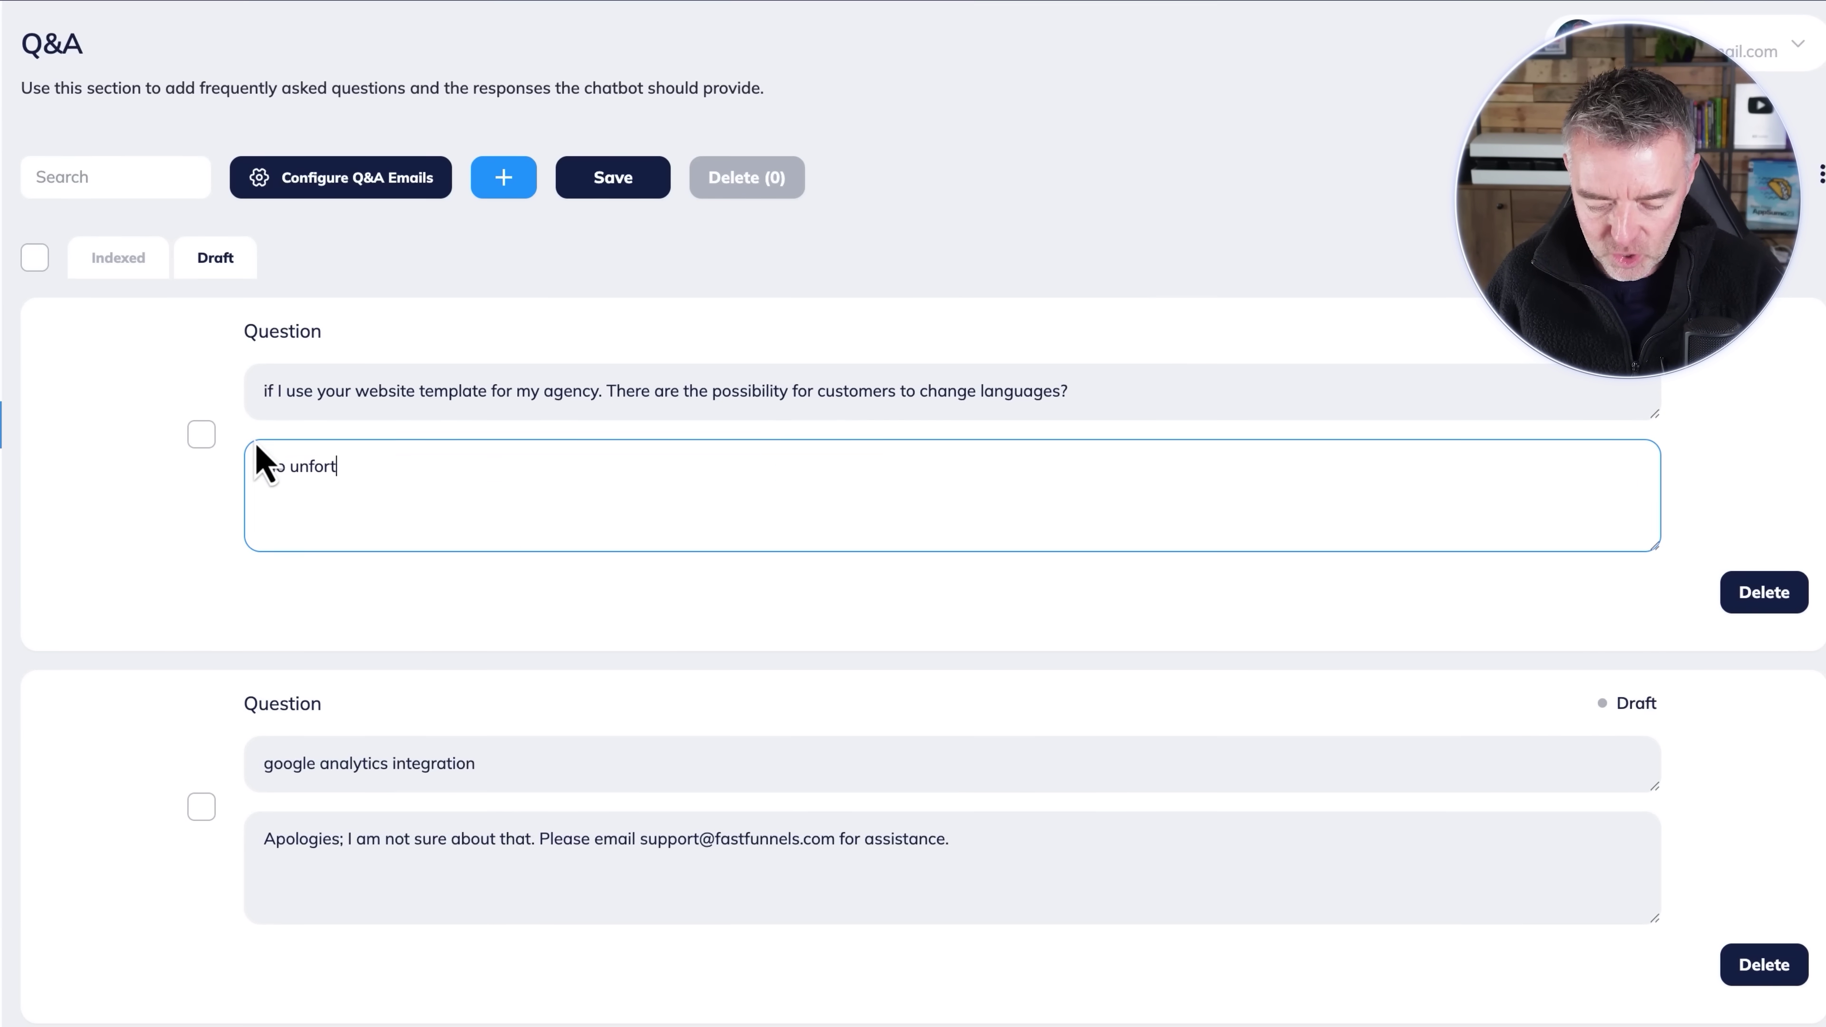
type("unately that ")
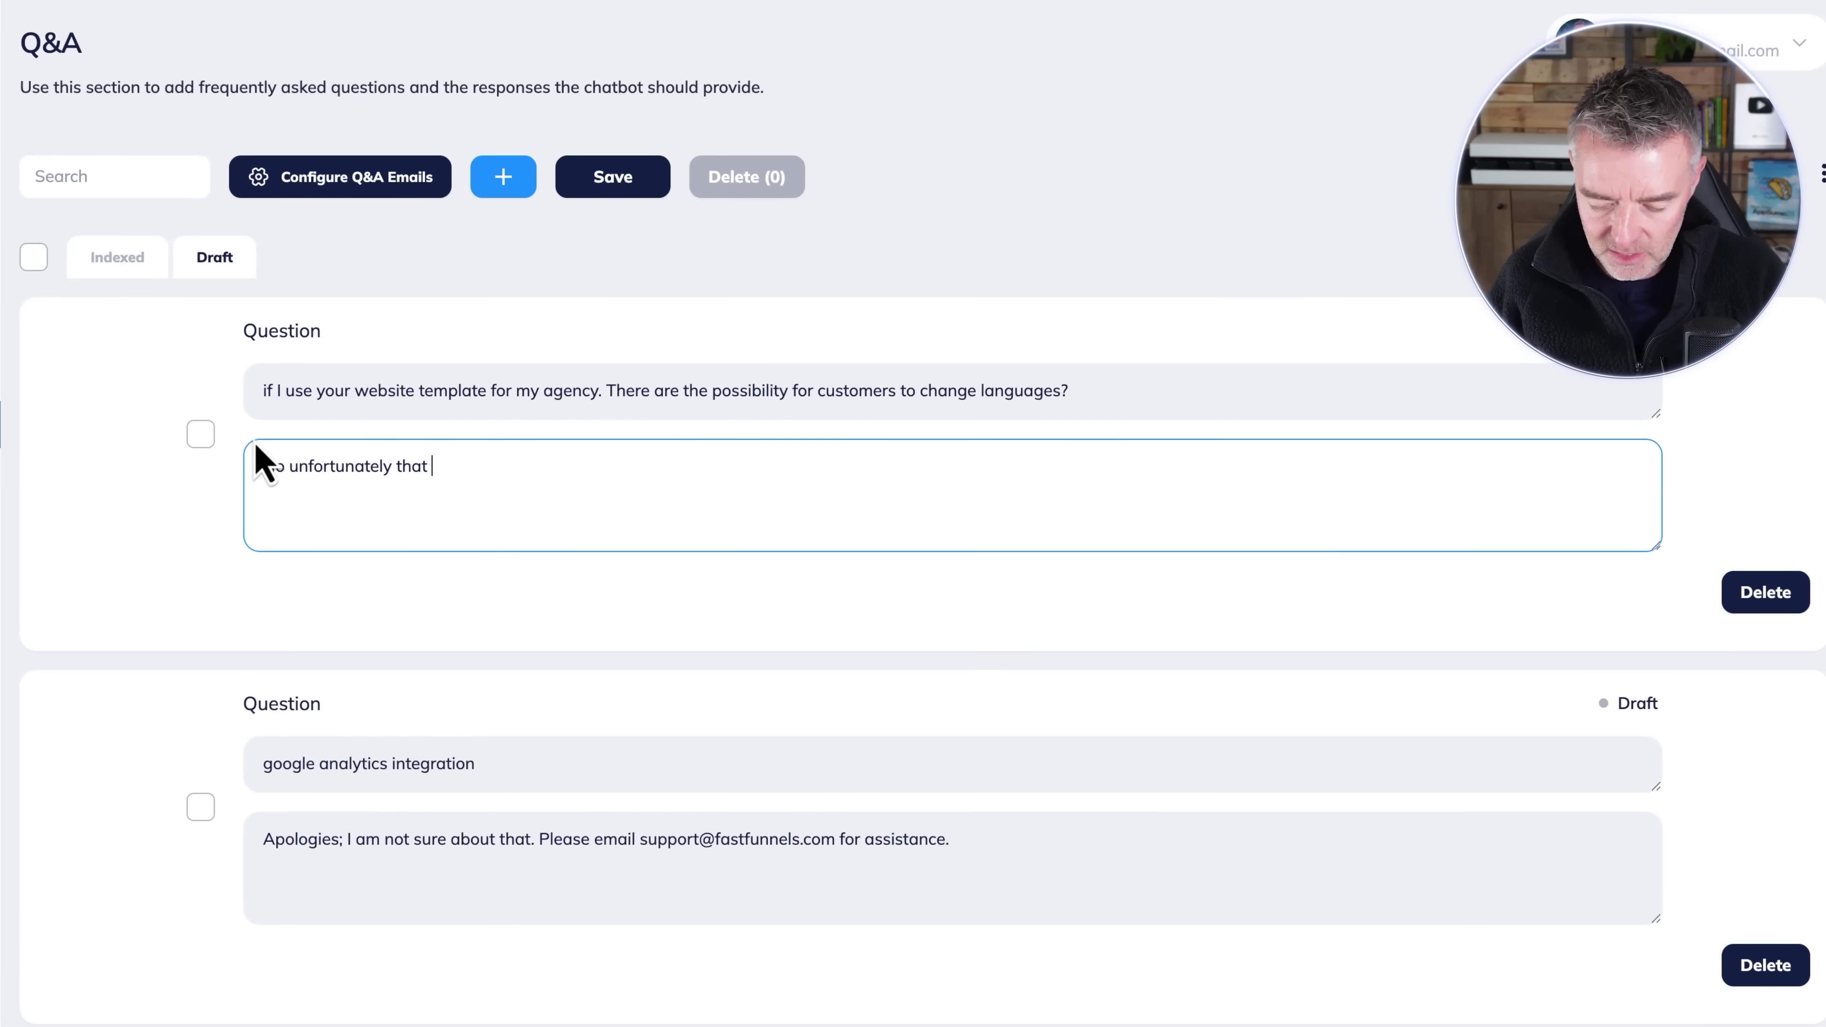
type("is not possible.")
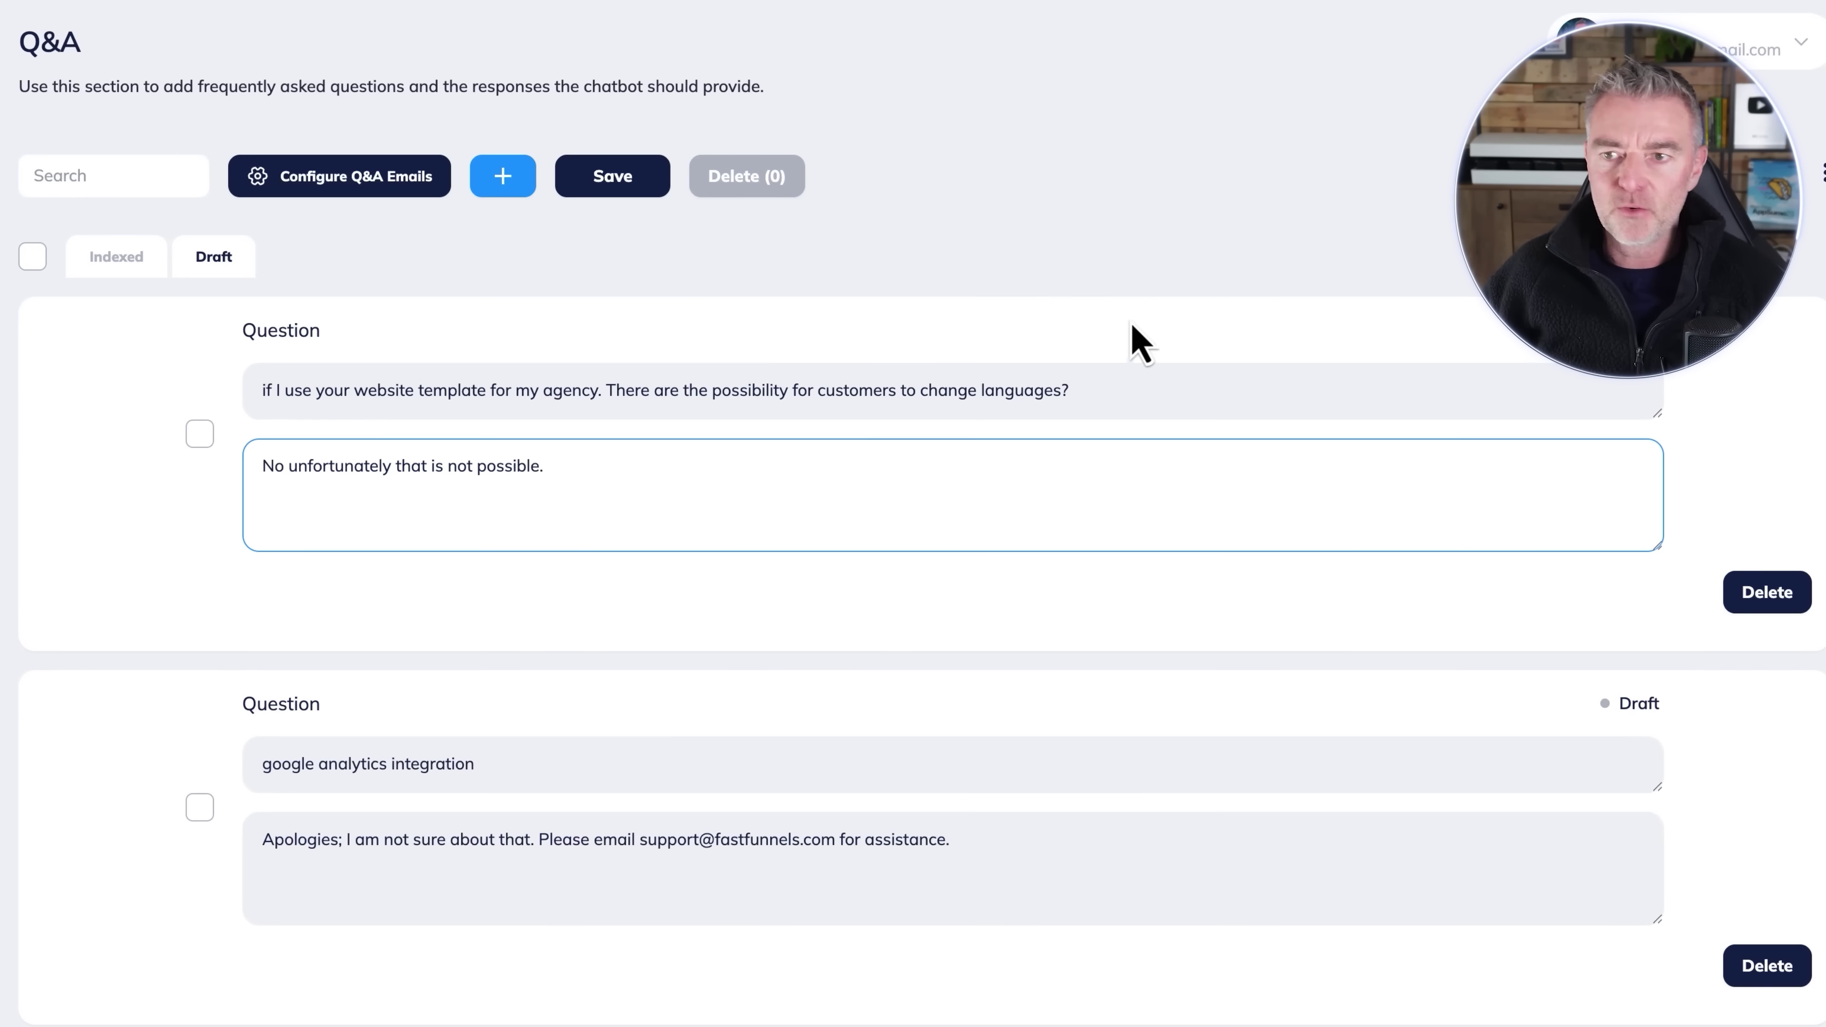
left_click(1162, 306)
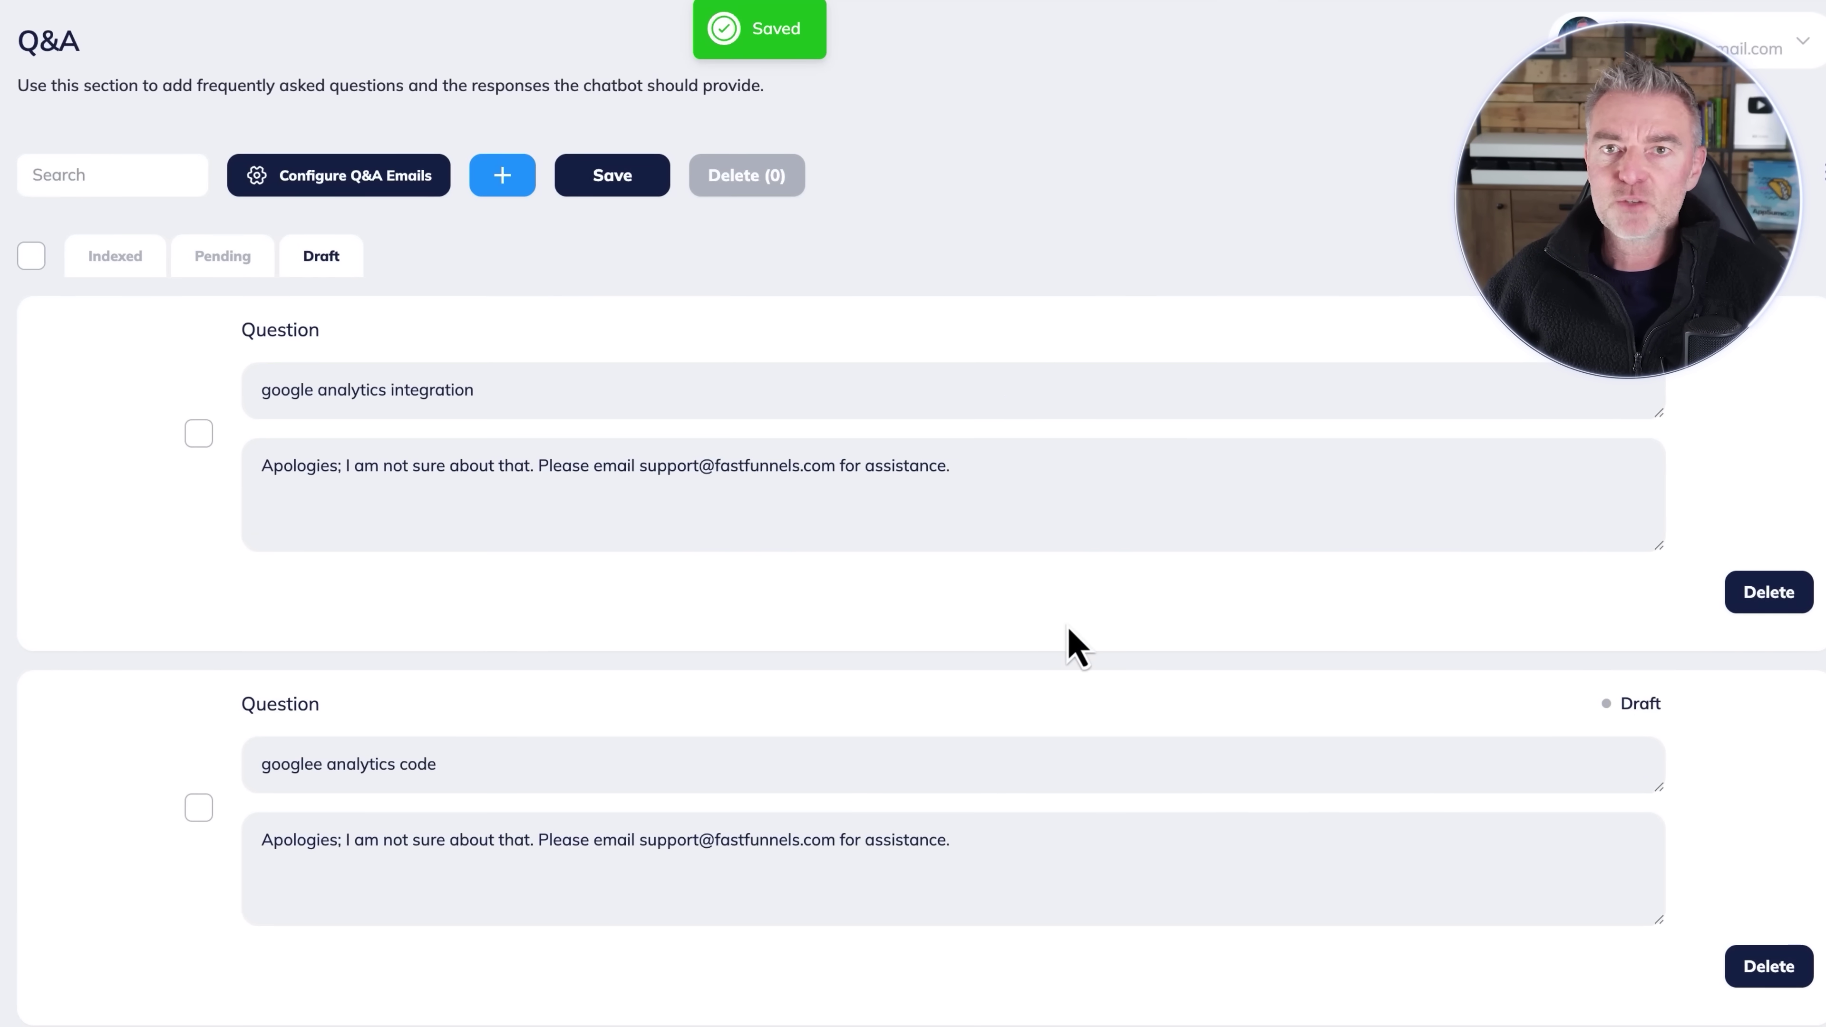